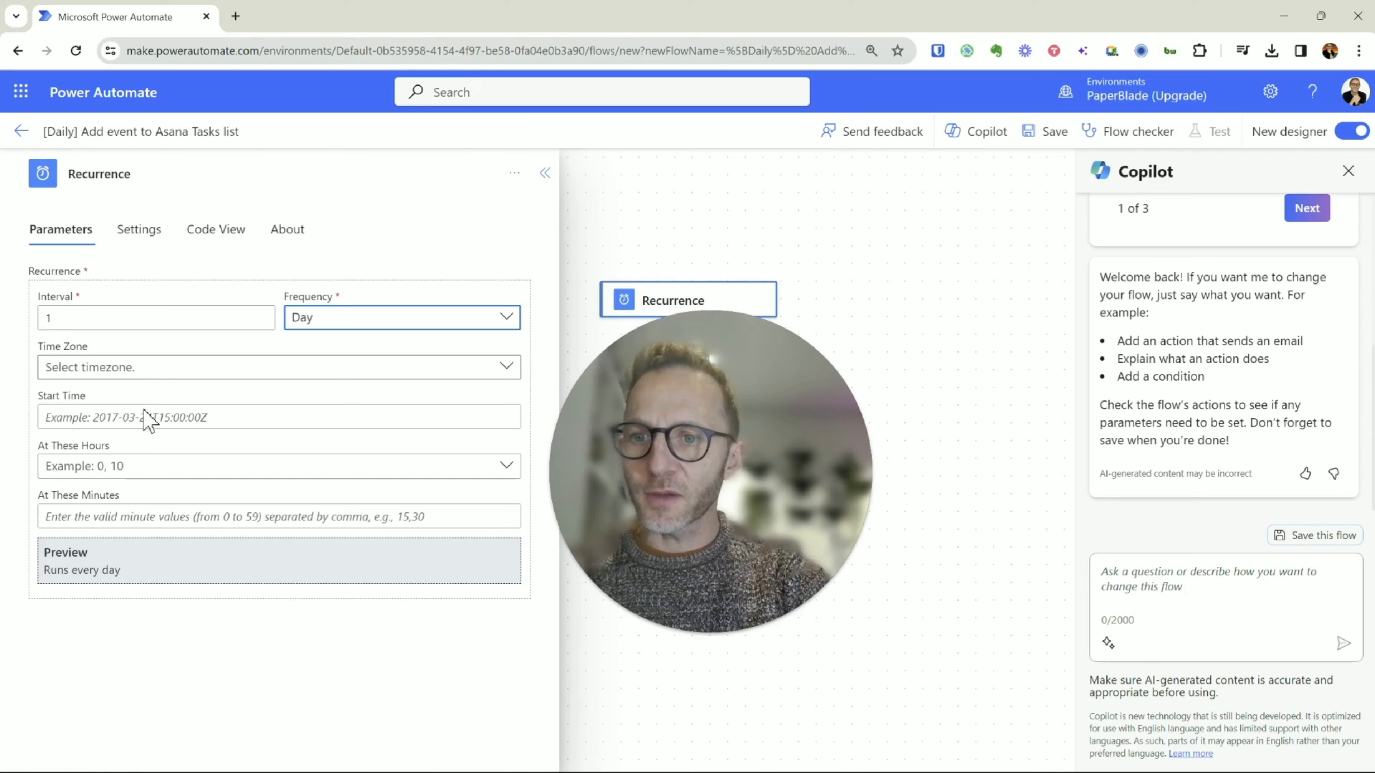
{"action": "left_click_drag", "start_coordinate": [732, 417], "coordinate": [758, 501]}
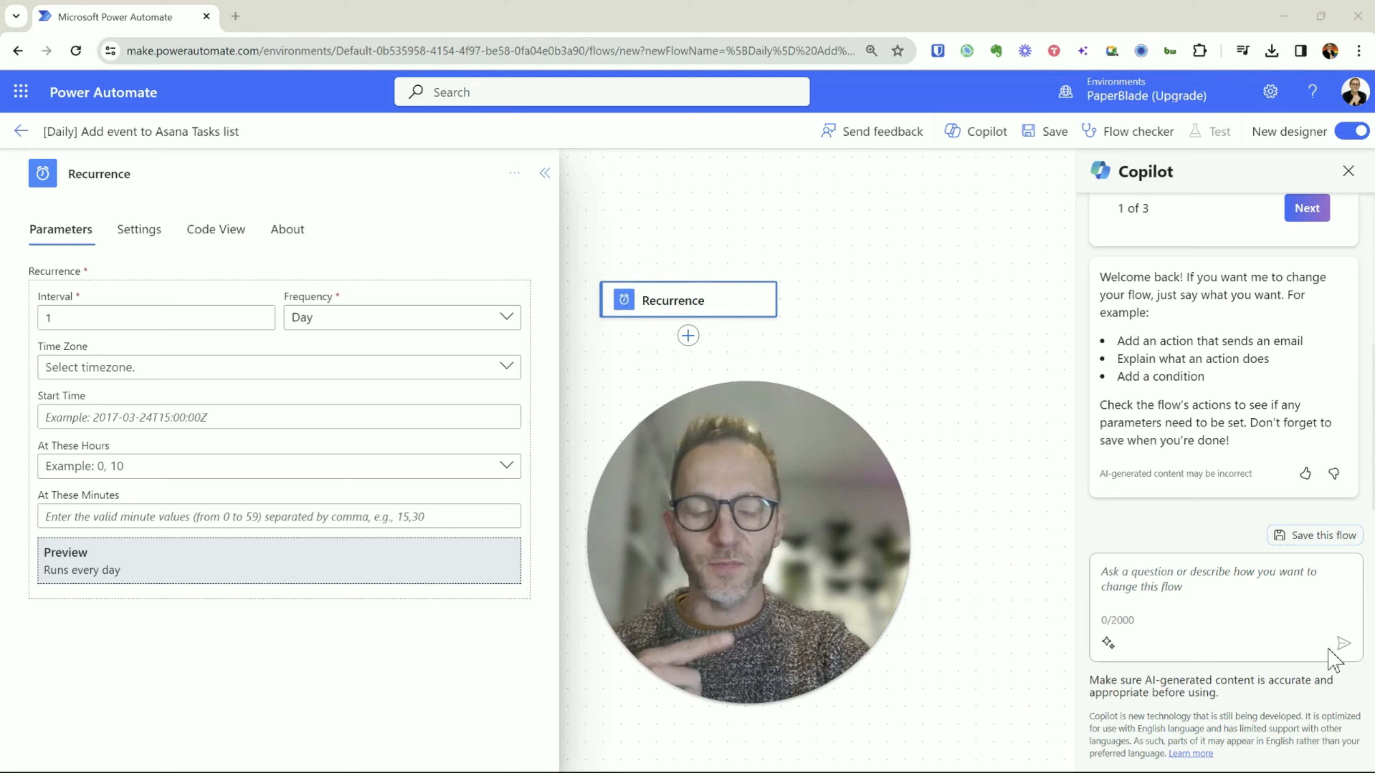
Step: Begin the Copilot request with "my flow is running daily, I want it to list all outlook events"
{"action": "left_click", "coordinate": [1228, 596]}
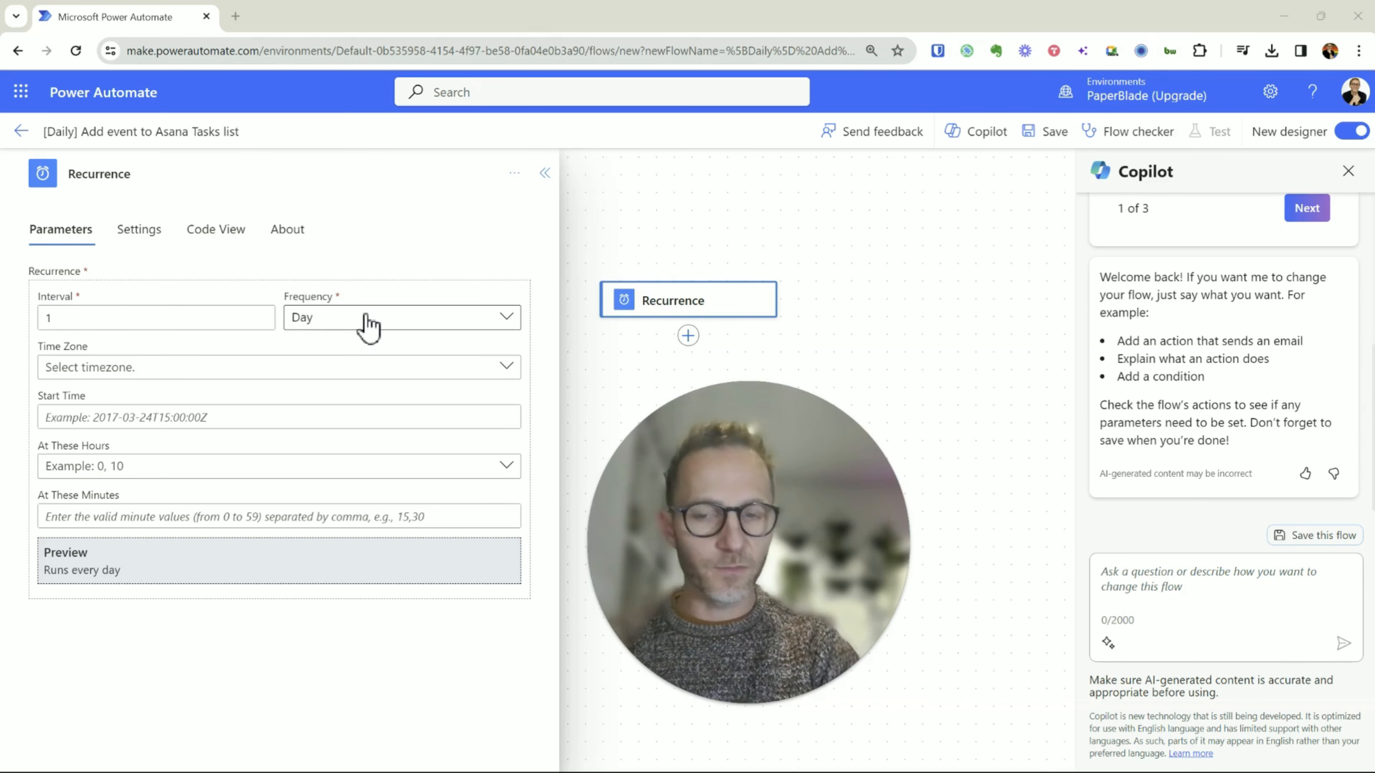
{"action": "type", "text": "I"}
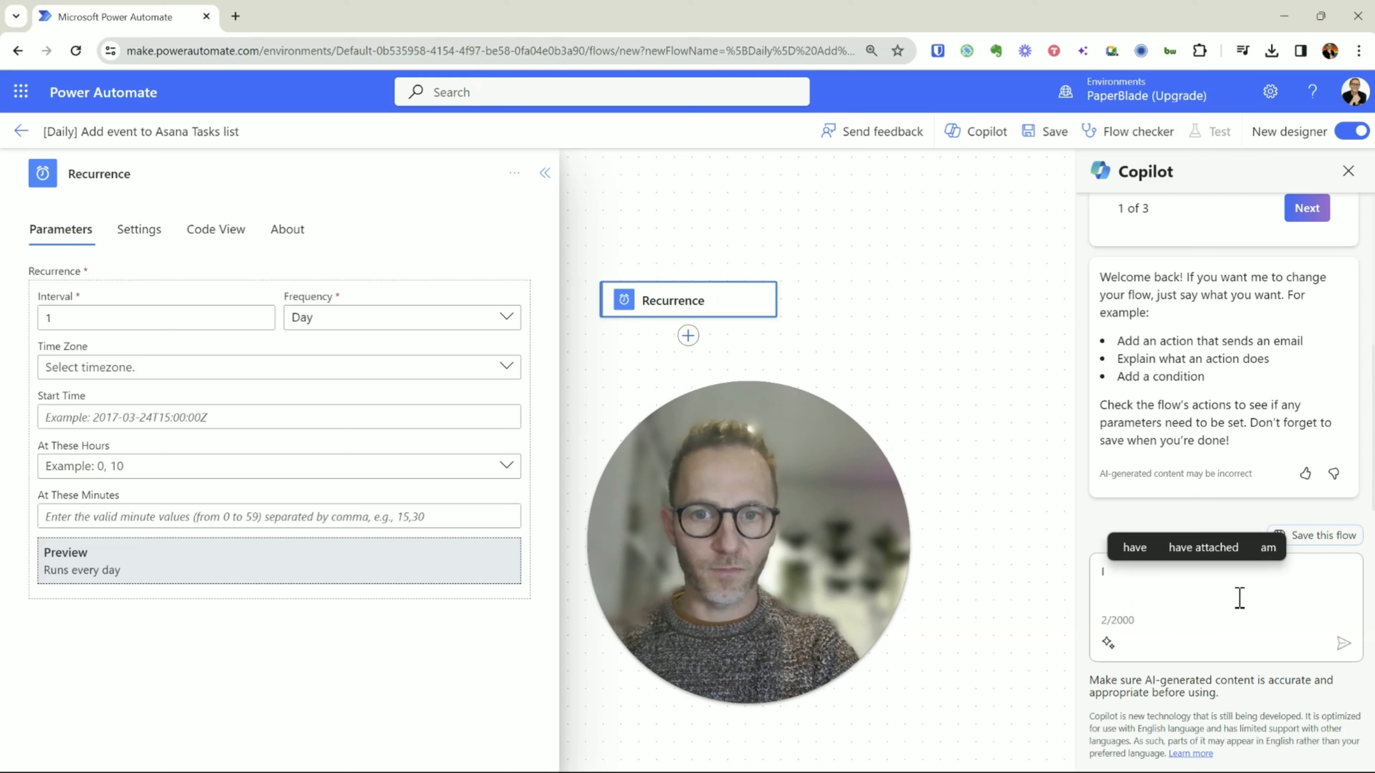
{"action": "key", "text": "ctrl+a"}
{"action": "type", "text": "my "}
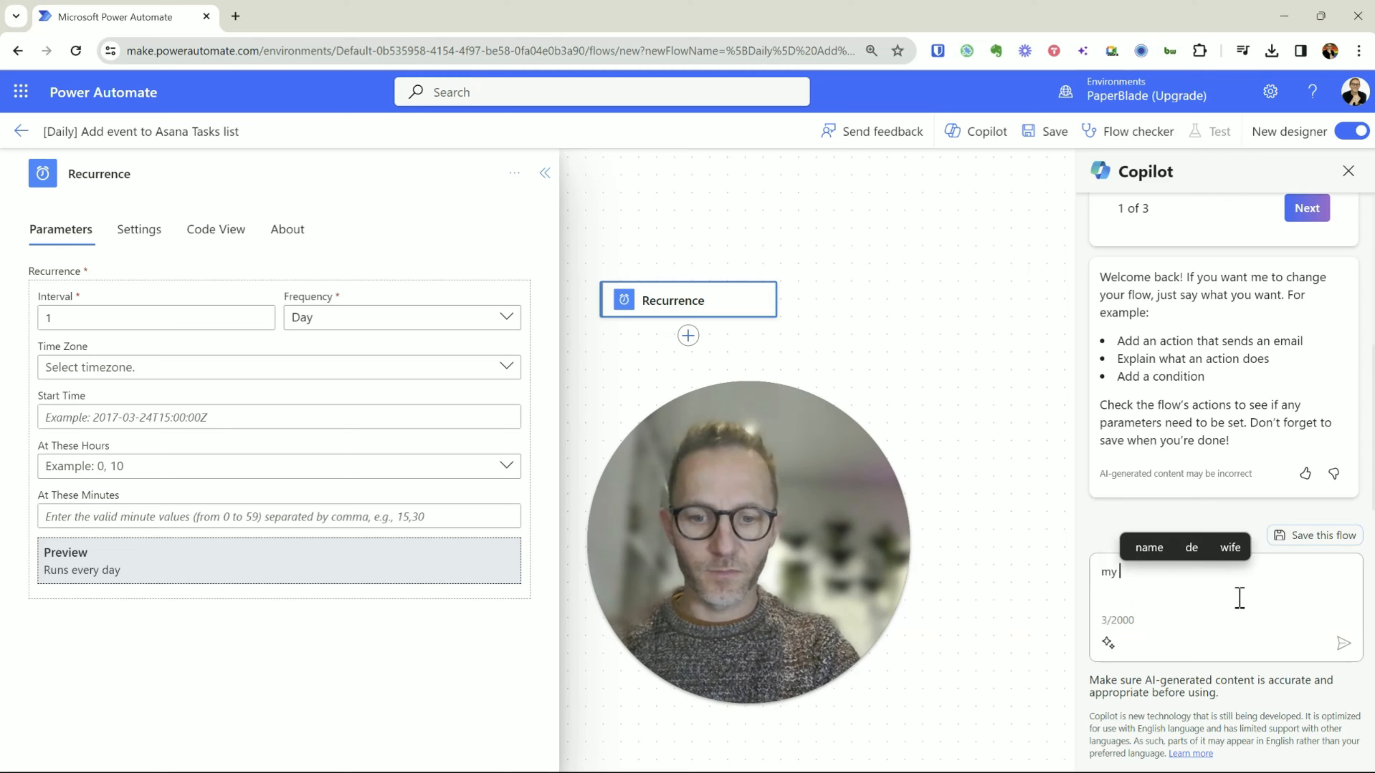
{"action": "type", "text": "flow is running daily,"}
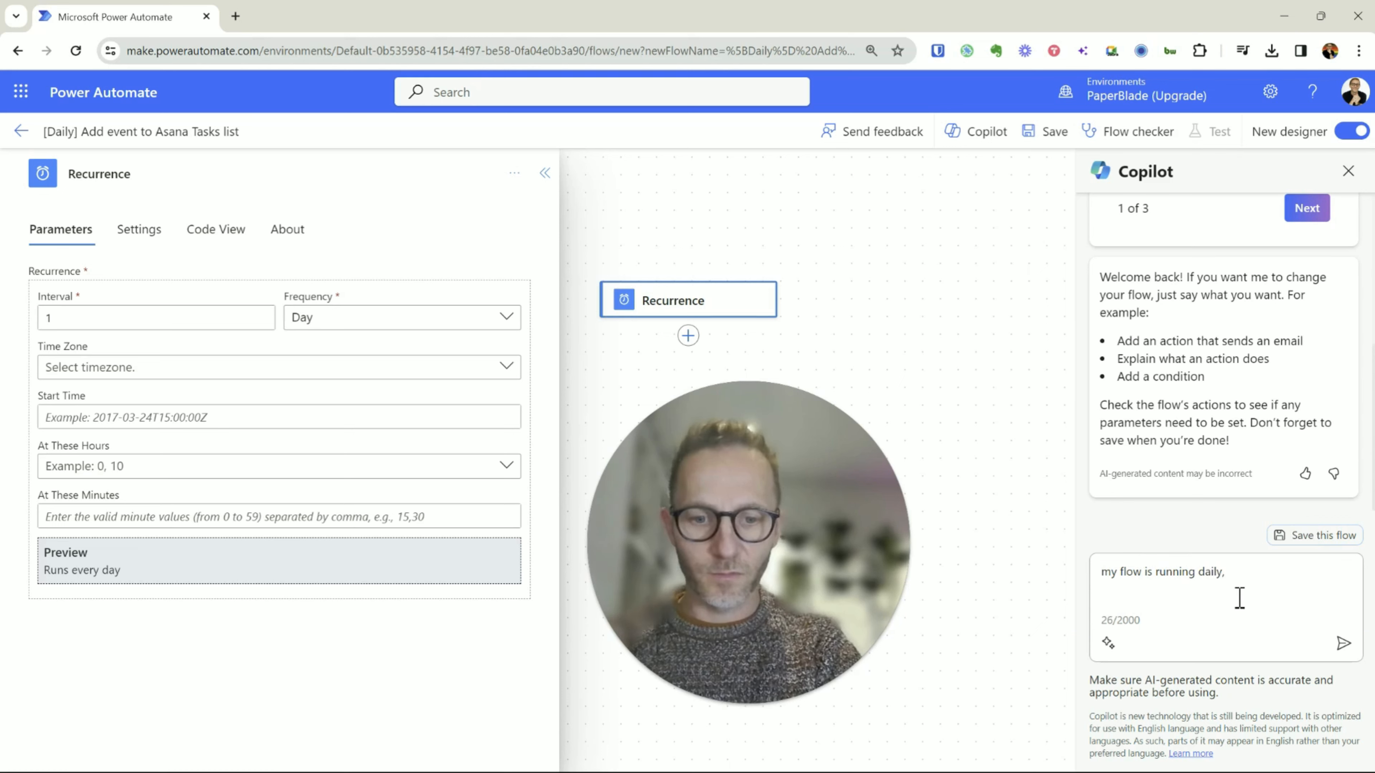
{"action": "type", "text": " I want i"}
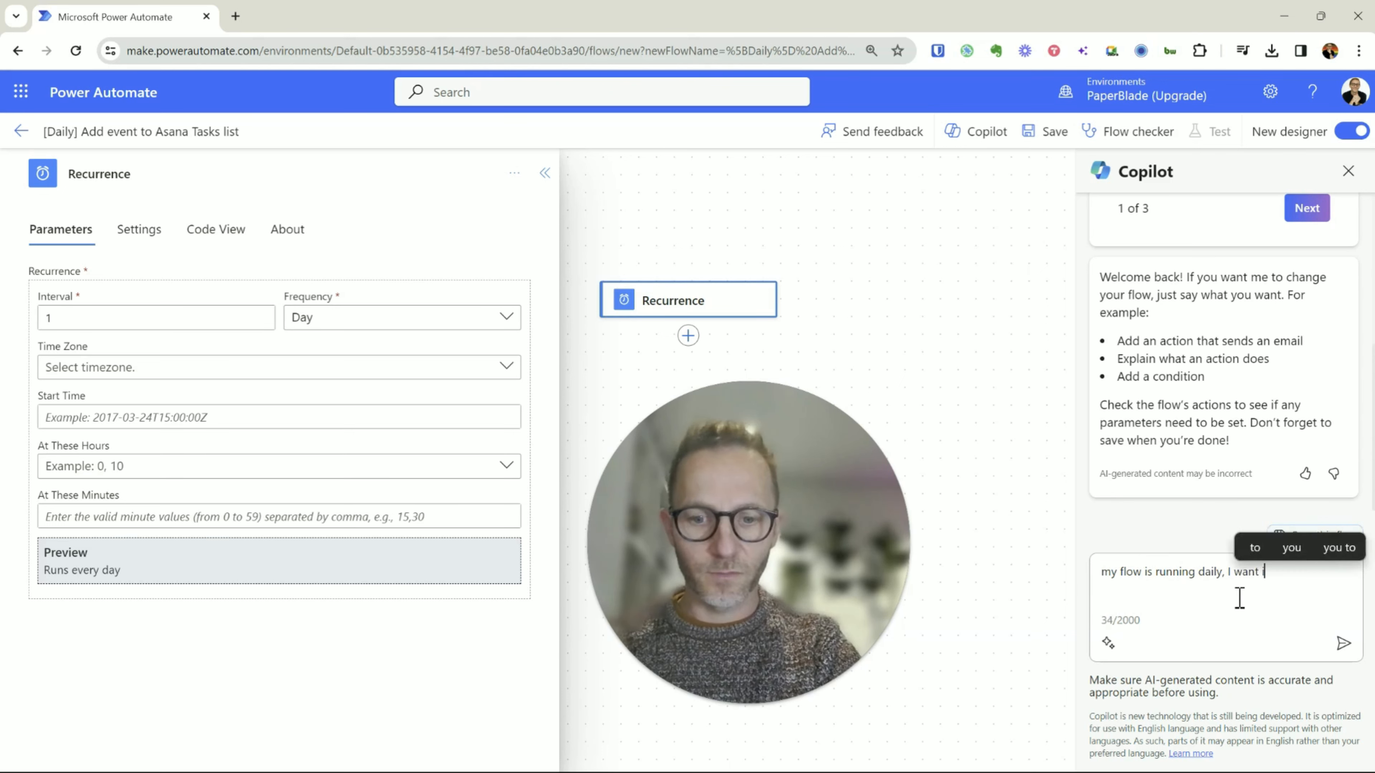
{"action": "type", "text": "t to "}
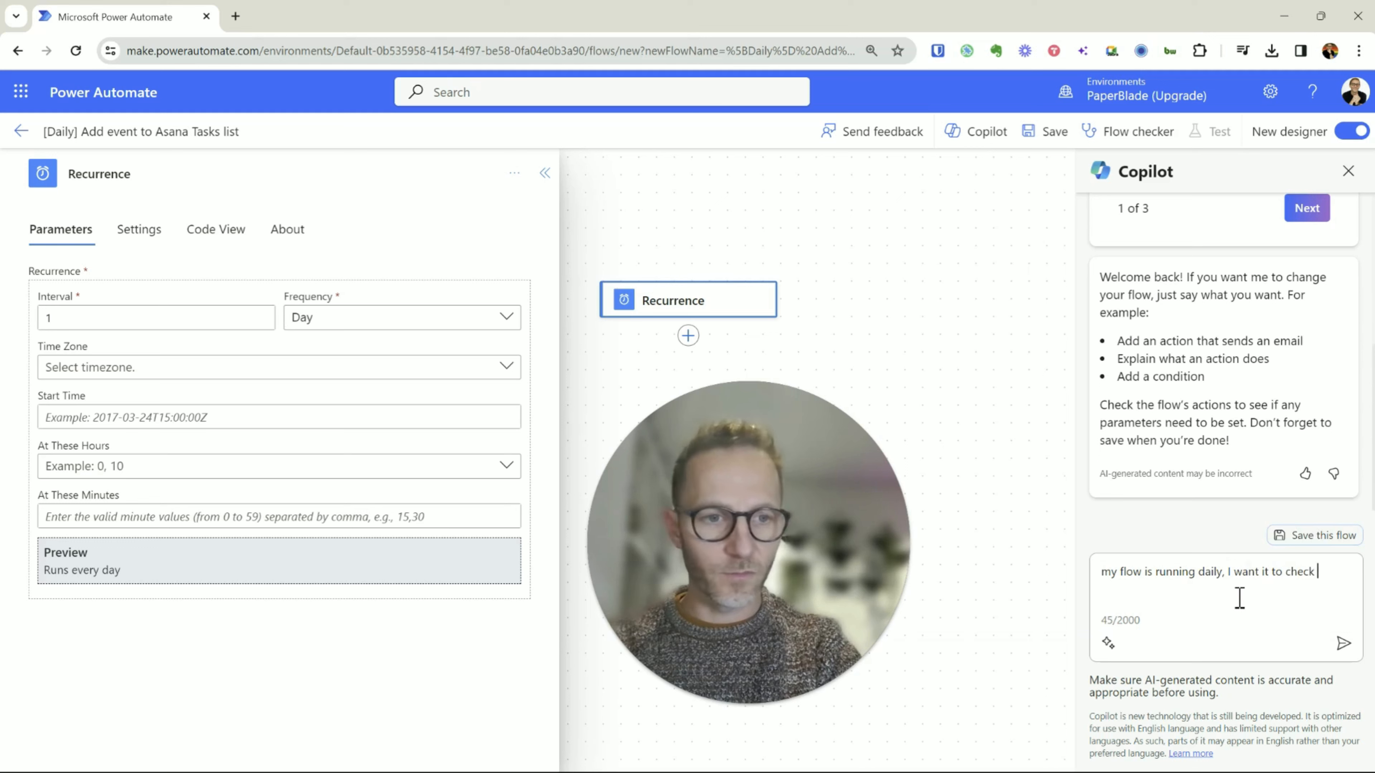
{"action": "type", "text": "list all m"}
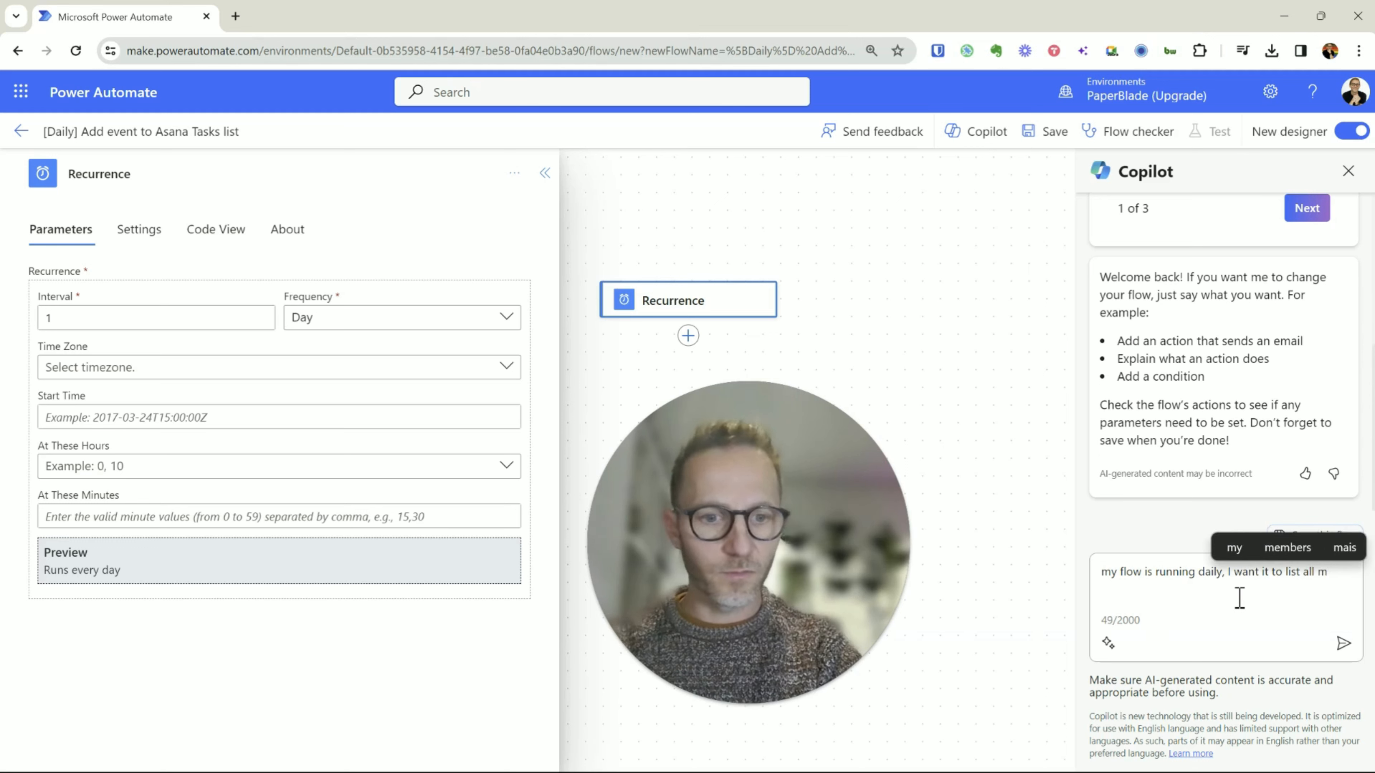
{"action": "key", "text": "BackSpace"}
{"action": "type", "text": "outl"}
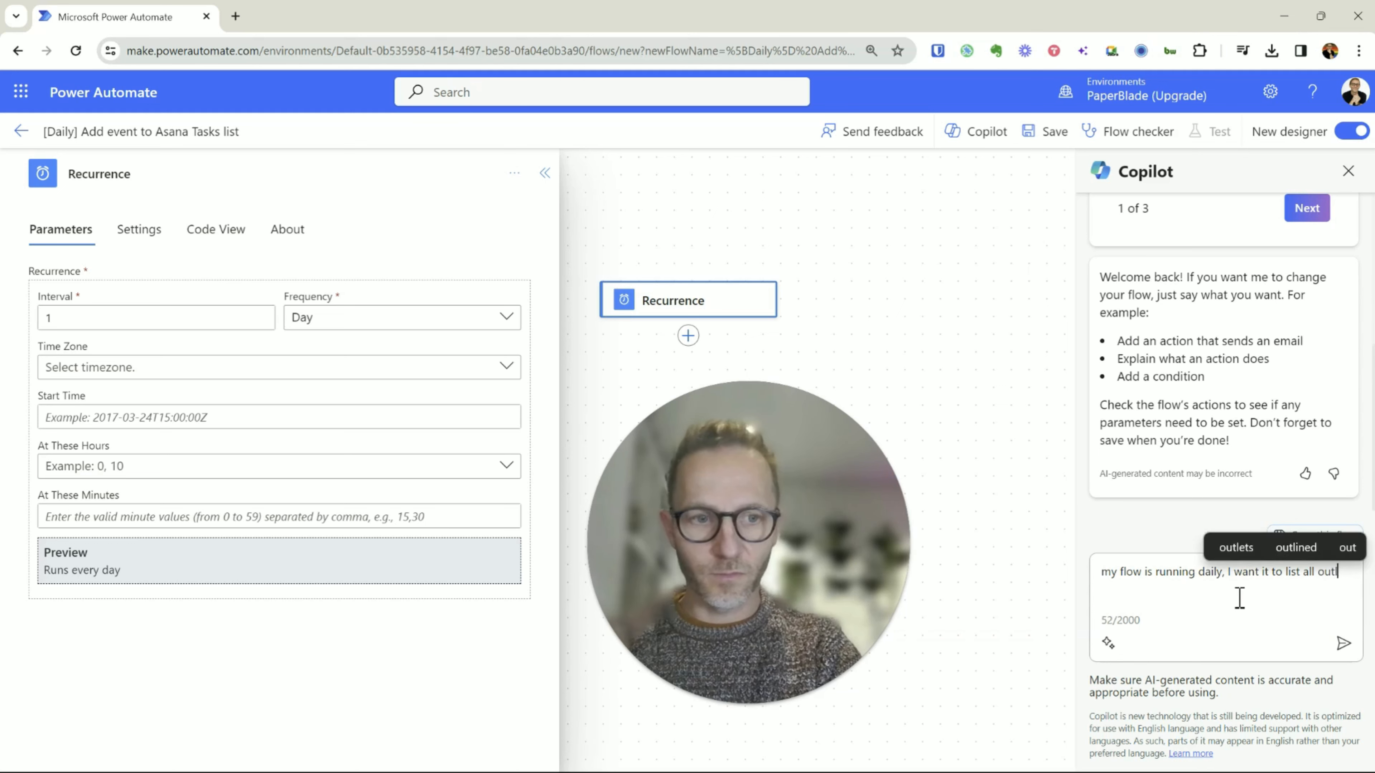
{"action": "type", "text": "ook events"}
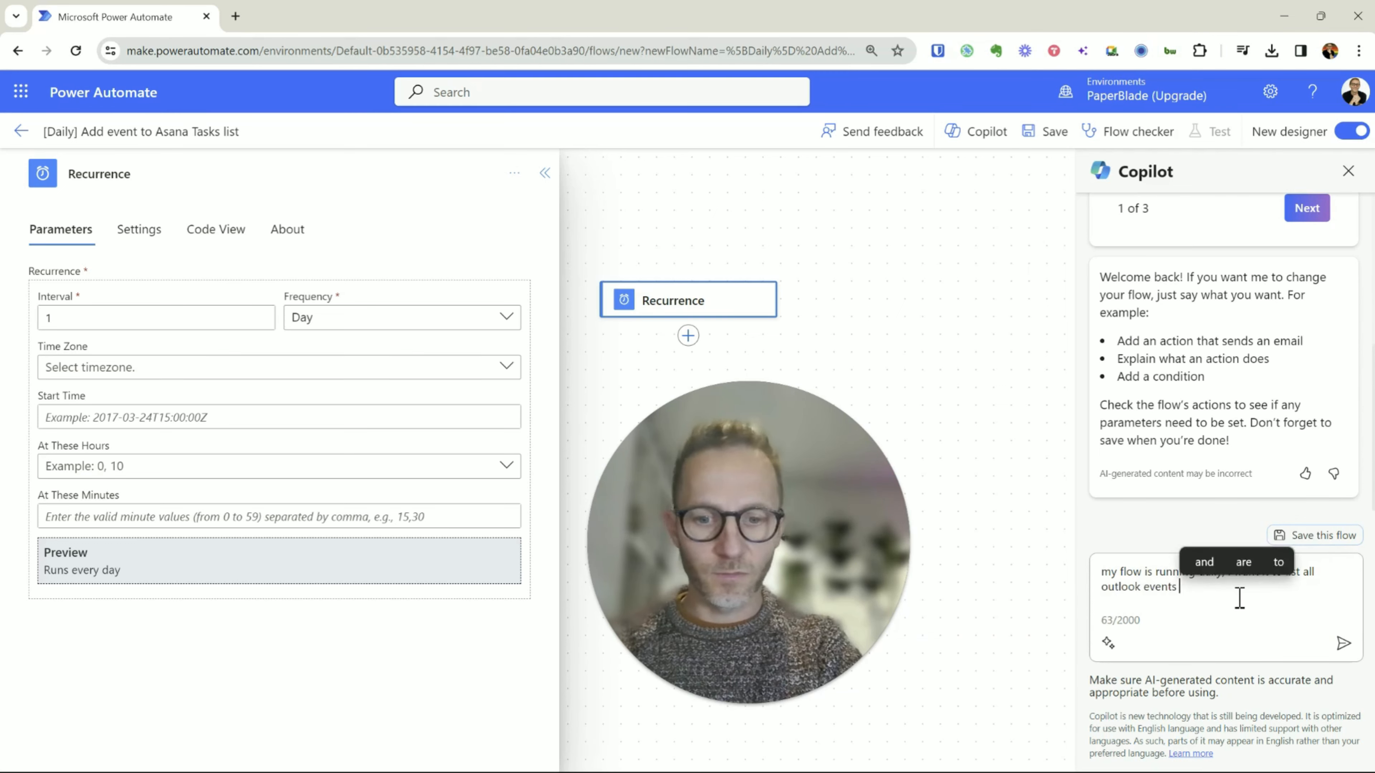
Step: Continue the Copilot request with ", extract the entries and create an asana task for each one"
{"action": "key", "text": "BackSpace"}
{"action": "type", "text": ", extract "}
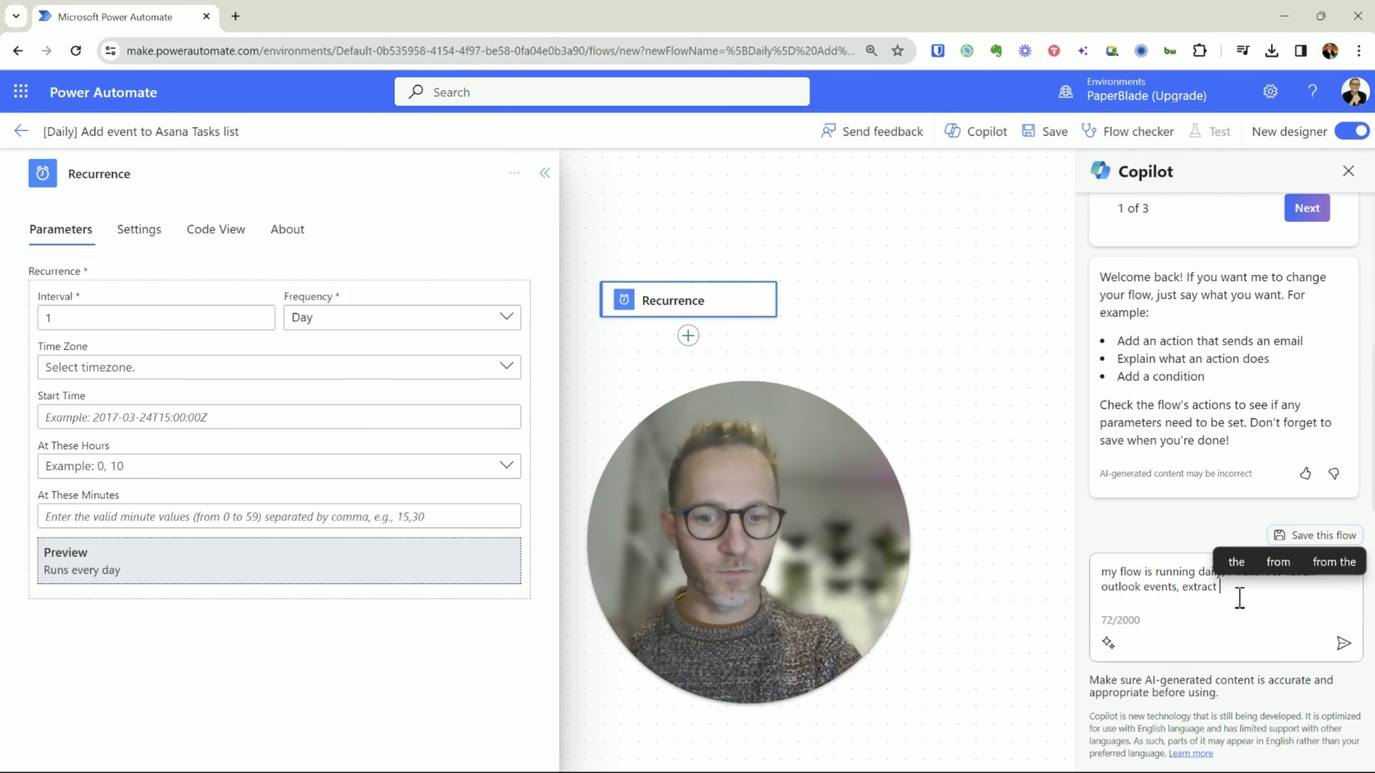
{"action": "type", "text": "the entir"}
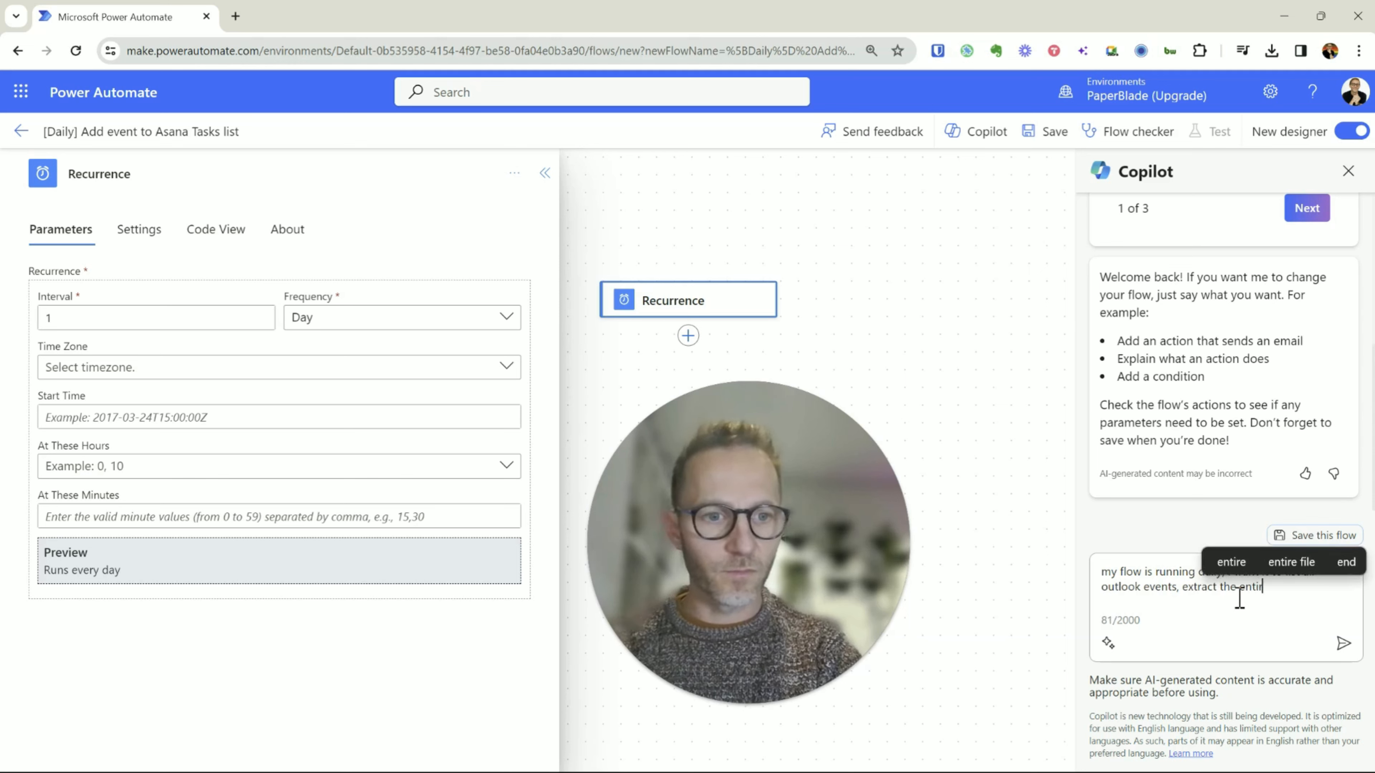
{"action": "type", "text": "ies a"}
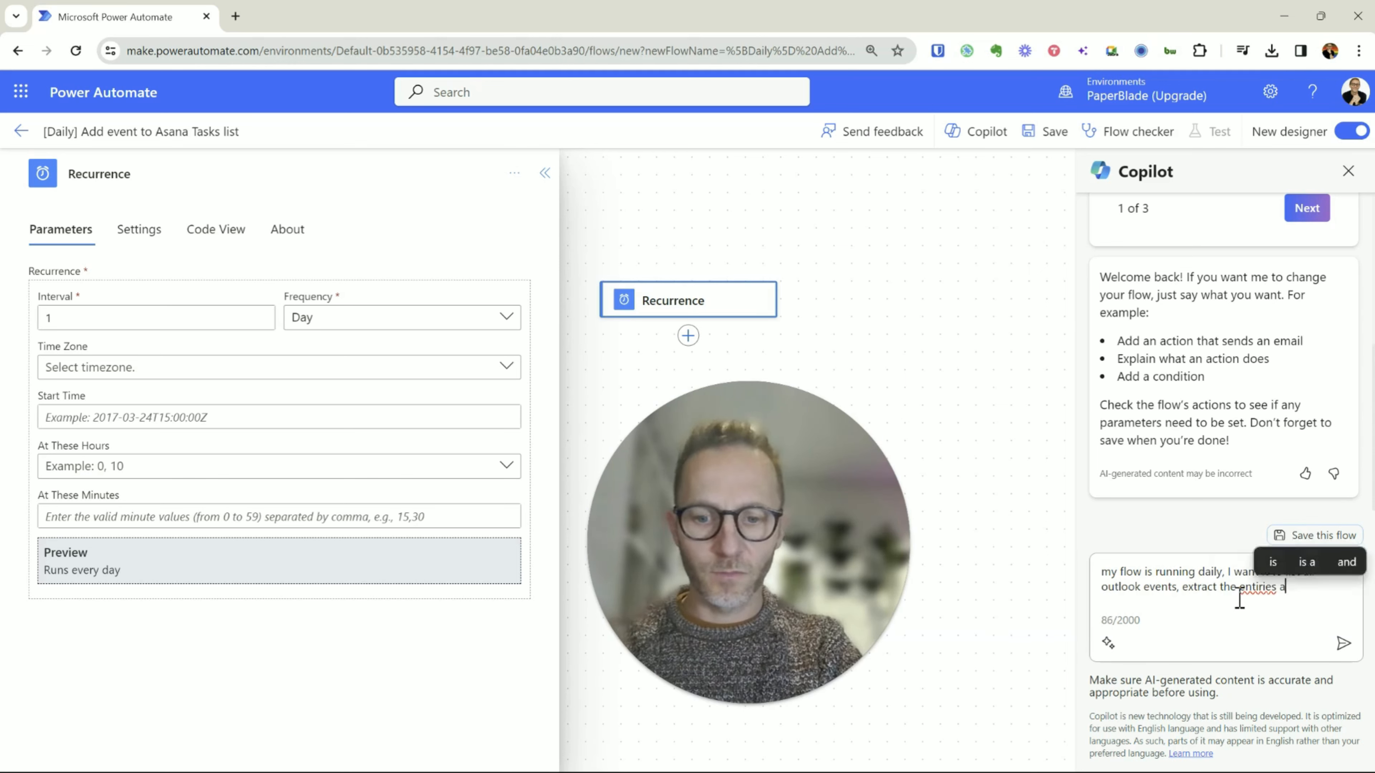
{"action": "type", "text": "nd create "}
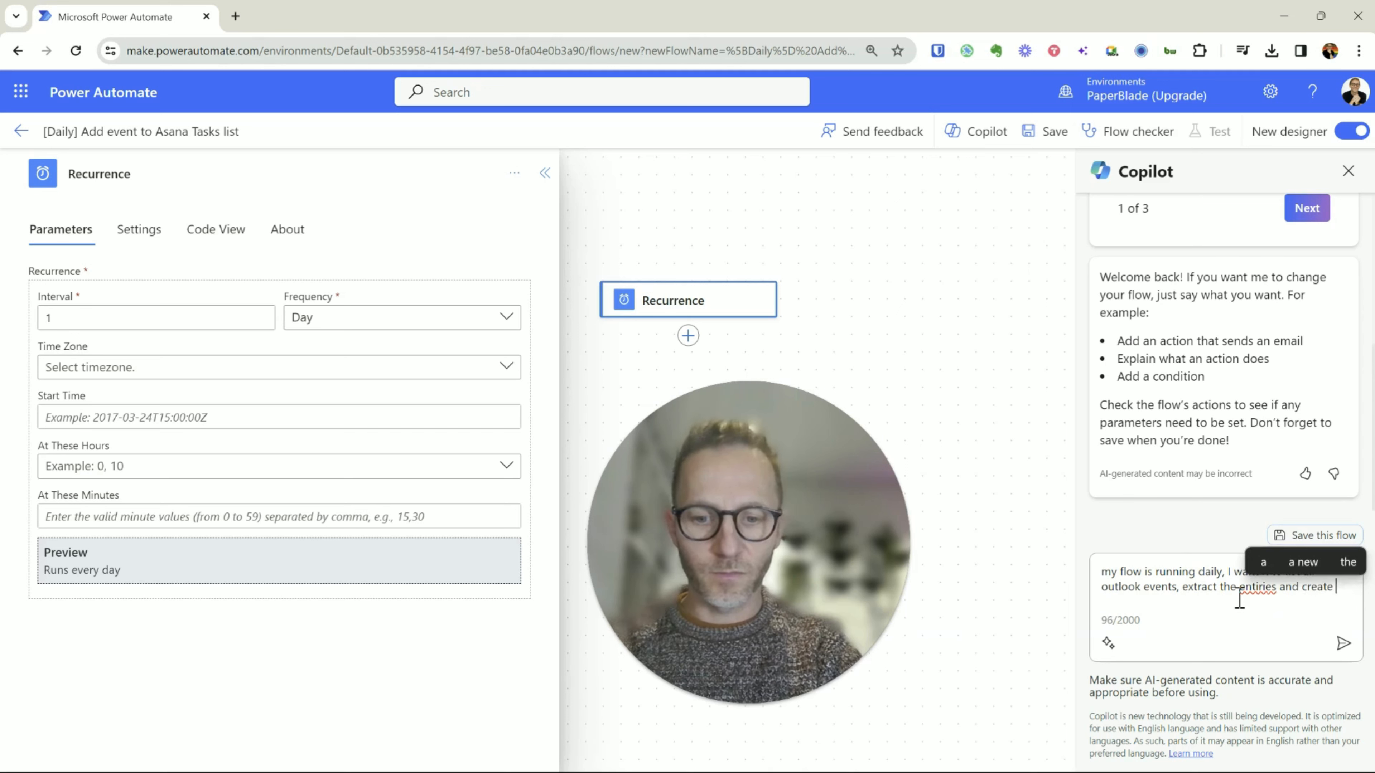
{"action": "type", "text": "an asana task "}
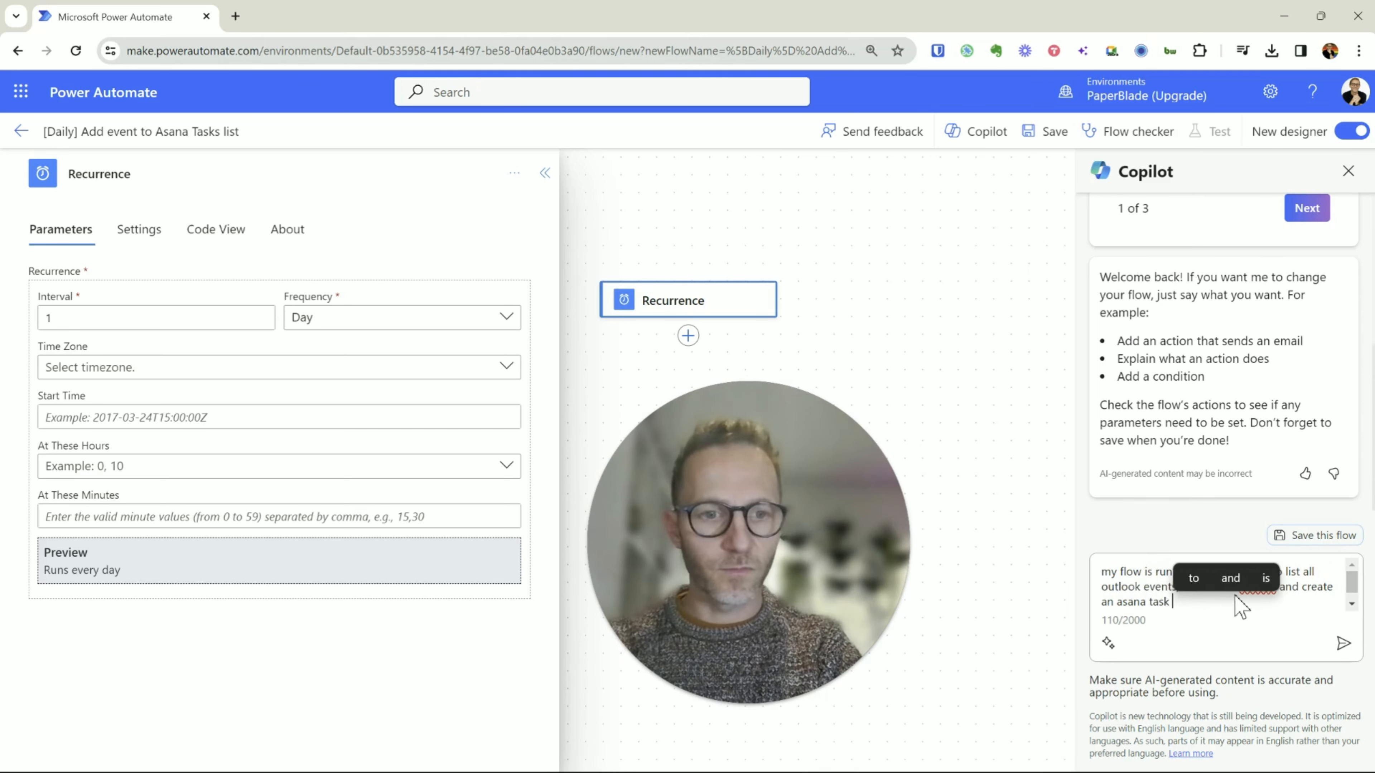
{"action": "type", "text": "fo rea"}
{"action": "type", "text": "e"}
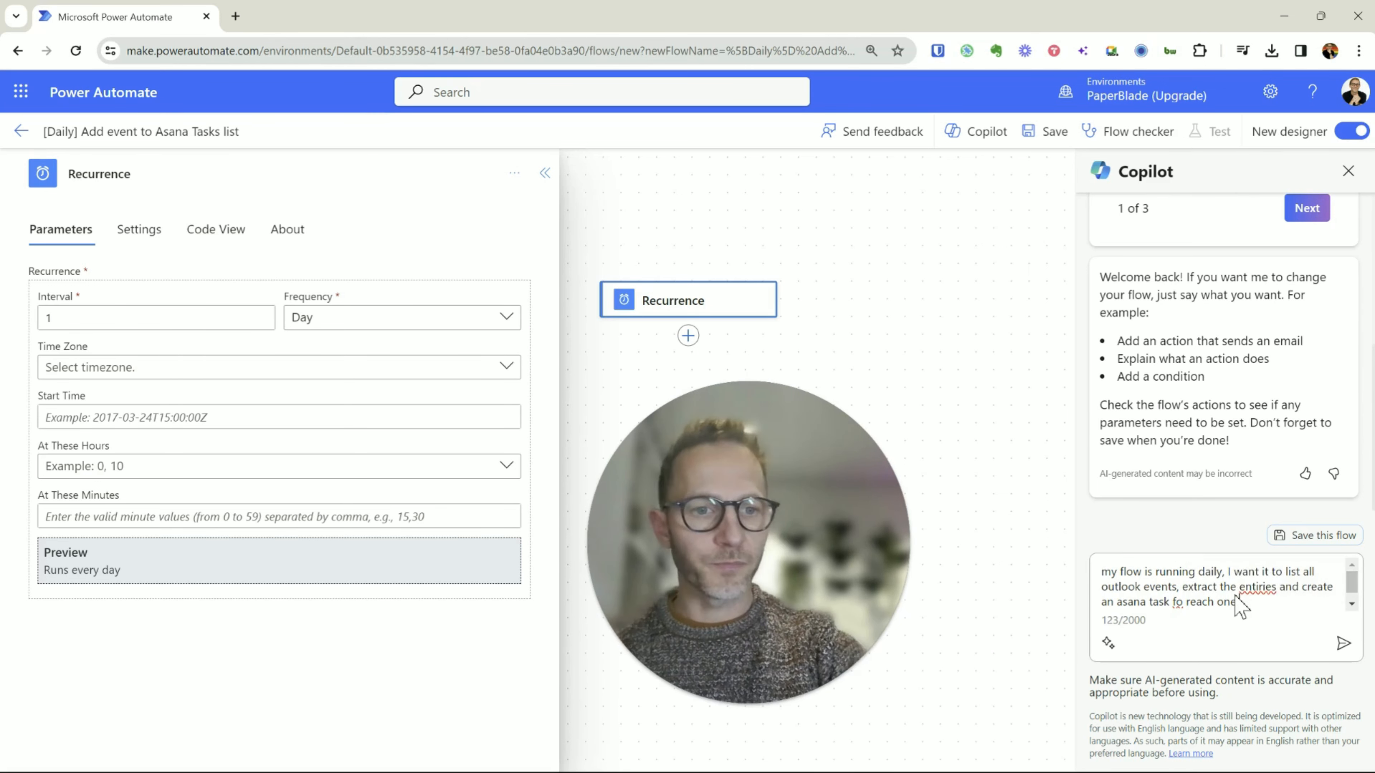
Step: Correct the misspelled "for each" and "entries" in the request and submit it to Copilot
{"action": "key", "text": "ctrl+Left"}
{"action": "key", "text": "ctrl+Left"}
{"action": "key", "text": "BackSpace"}
{"action": "key", "text": "Right"}
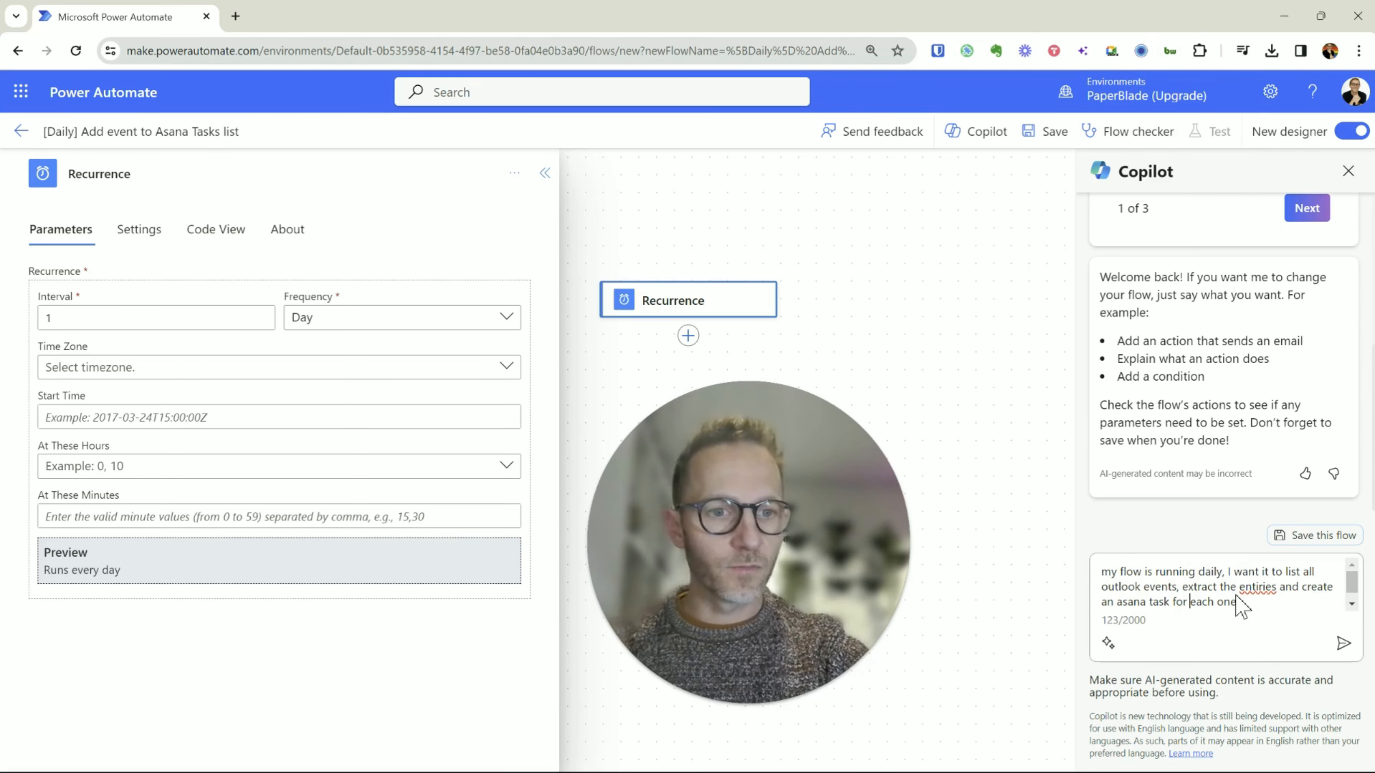
{"action": "right_click", "coordinate": [1256, 586]}
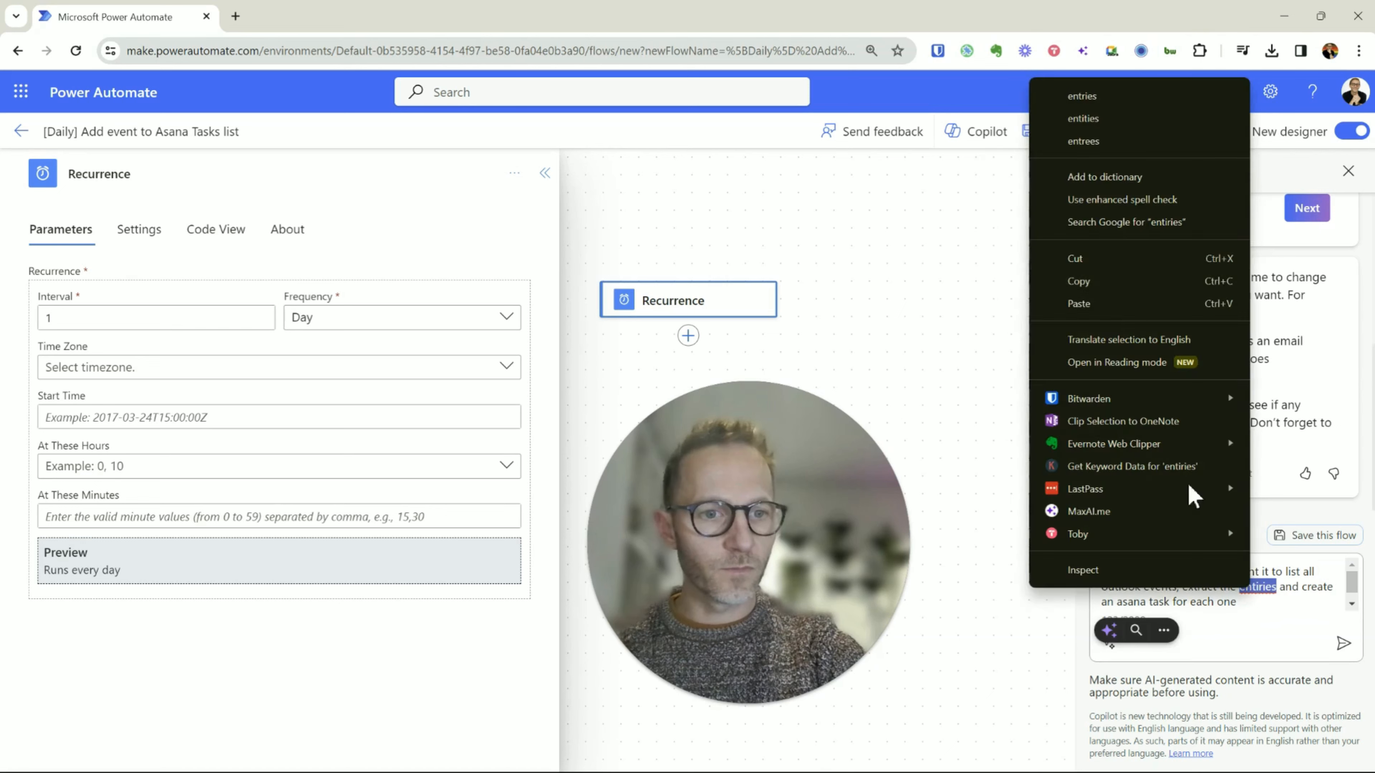
{"action": "left_click", "coordinate": [1128, 98]}
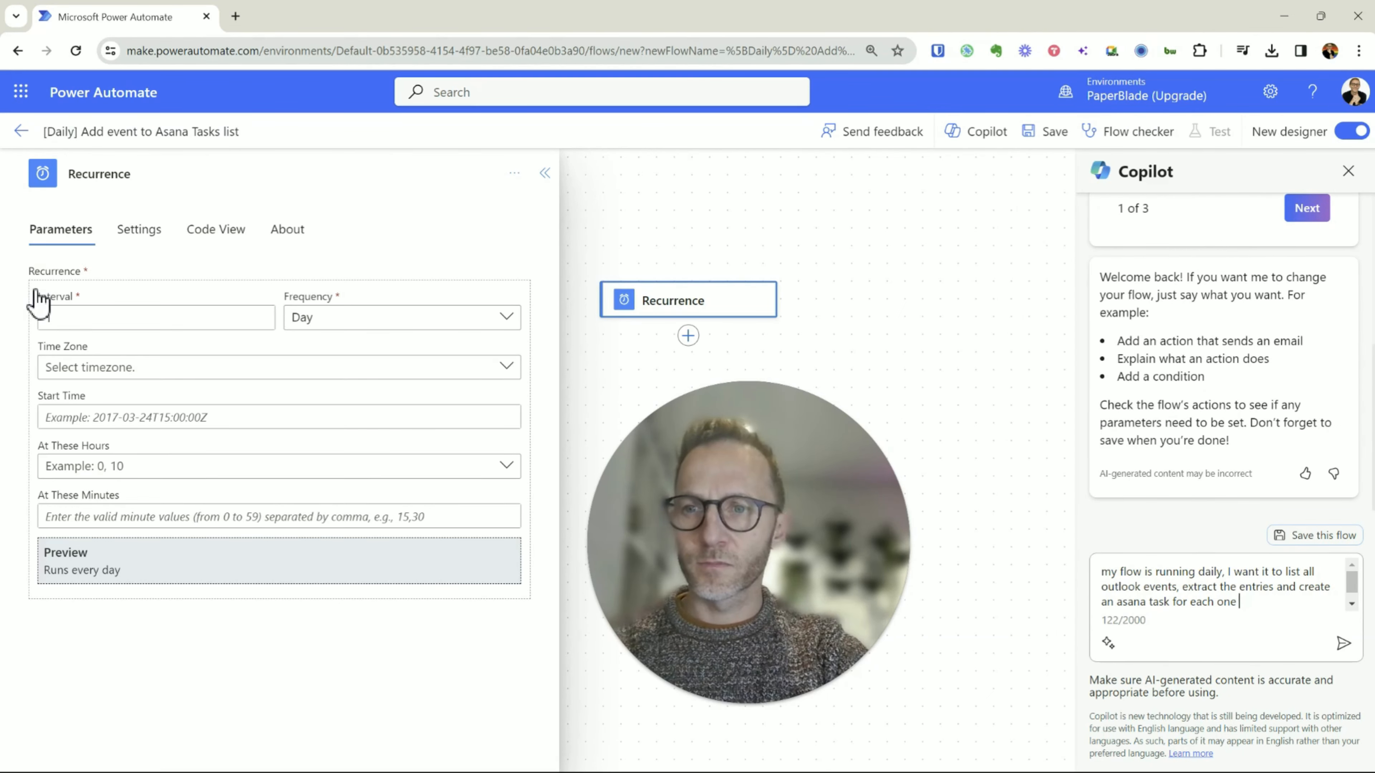
{"action": "left_click", "coordinate": [1344, 645]}
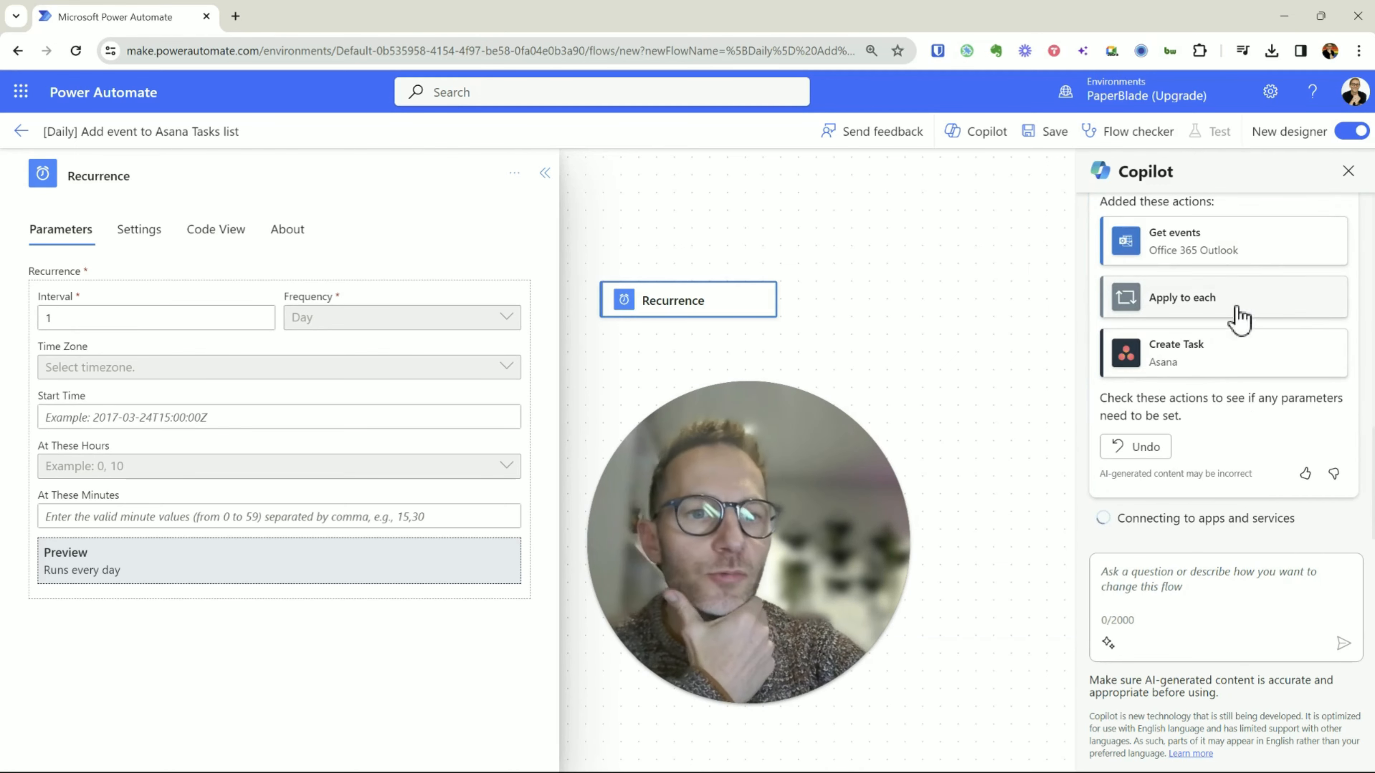
{"action": "left_click_drag", "start_coordinate": [750, 521], "coordinate": [179, 407]}
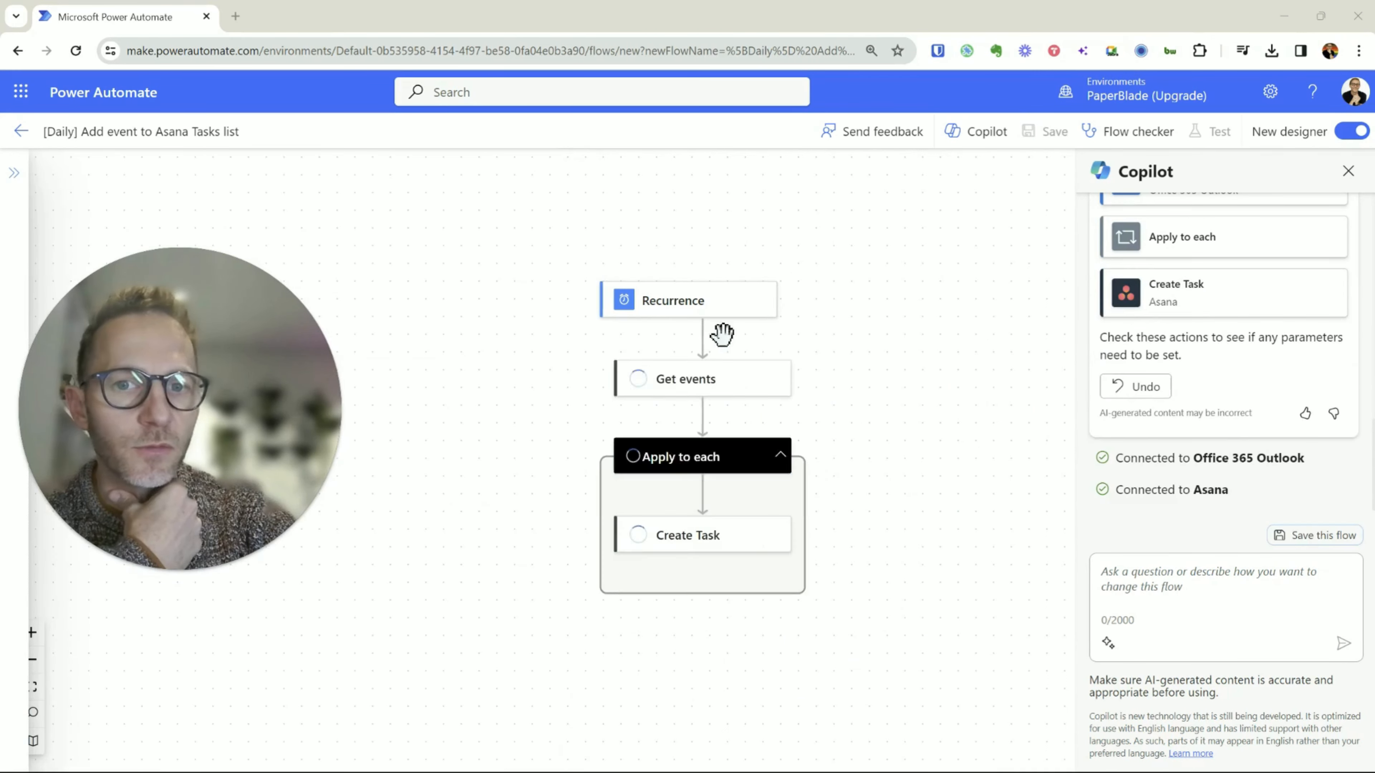
{"action": "left_click_drag", "start_coordinate": [322, 421], "coordinate": [1031, 369]}
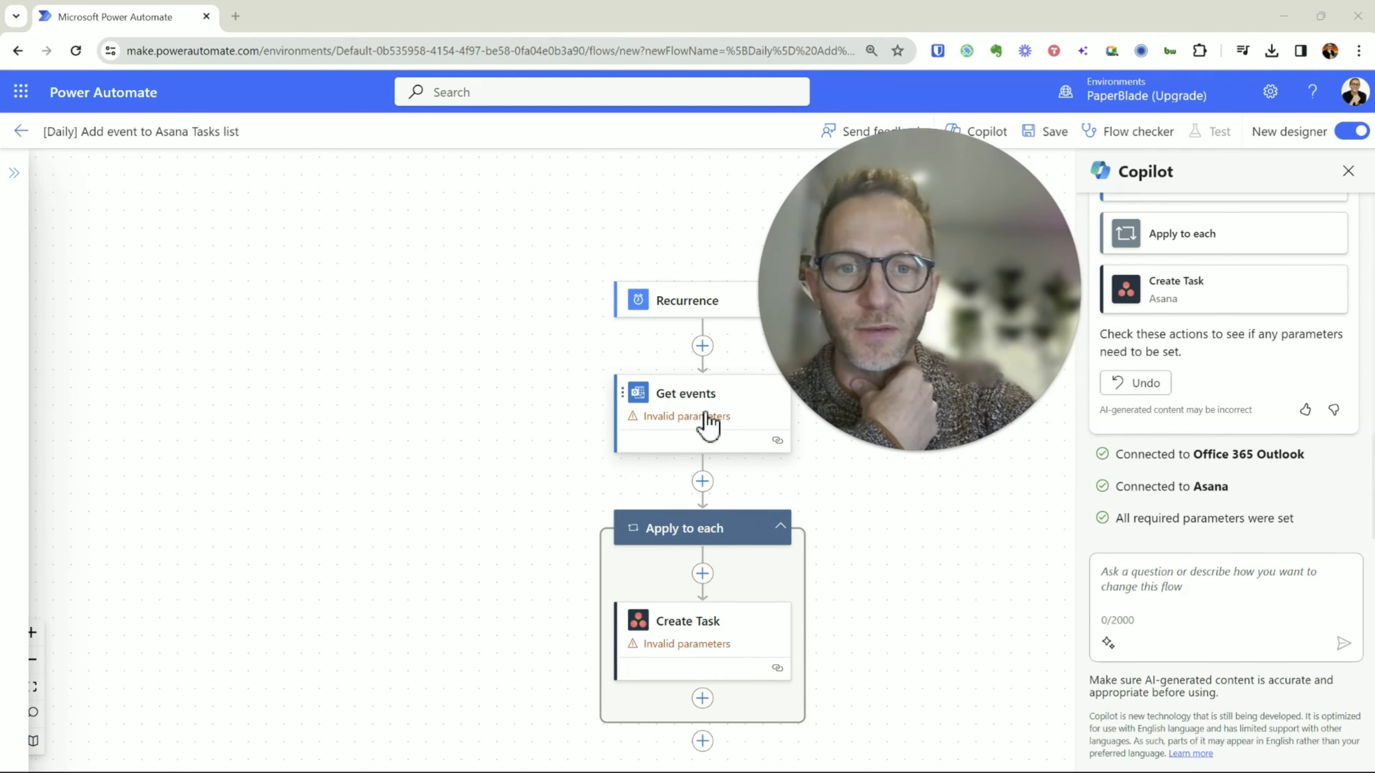
Step: Set the Calendar Id of the Get events action to Calendar
{"action": "left_click", "coordinate": [707, 423]}
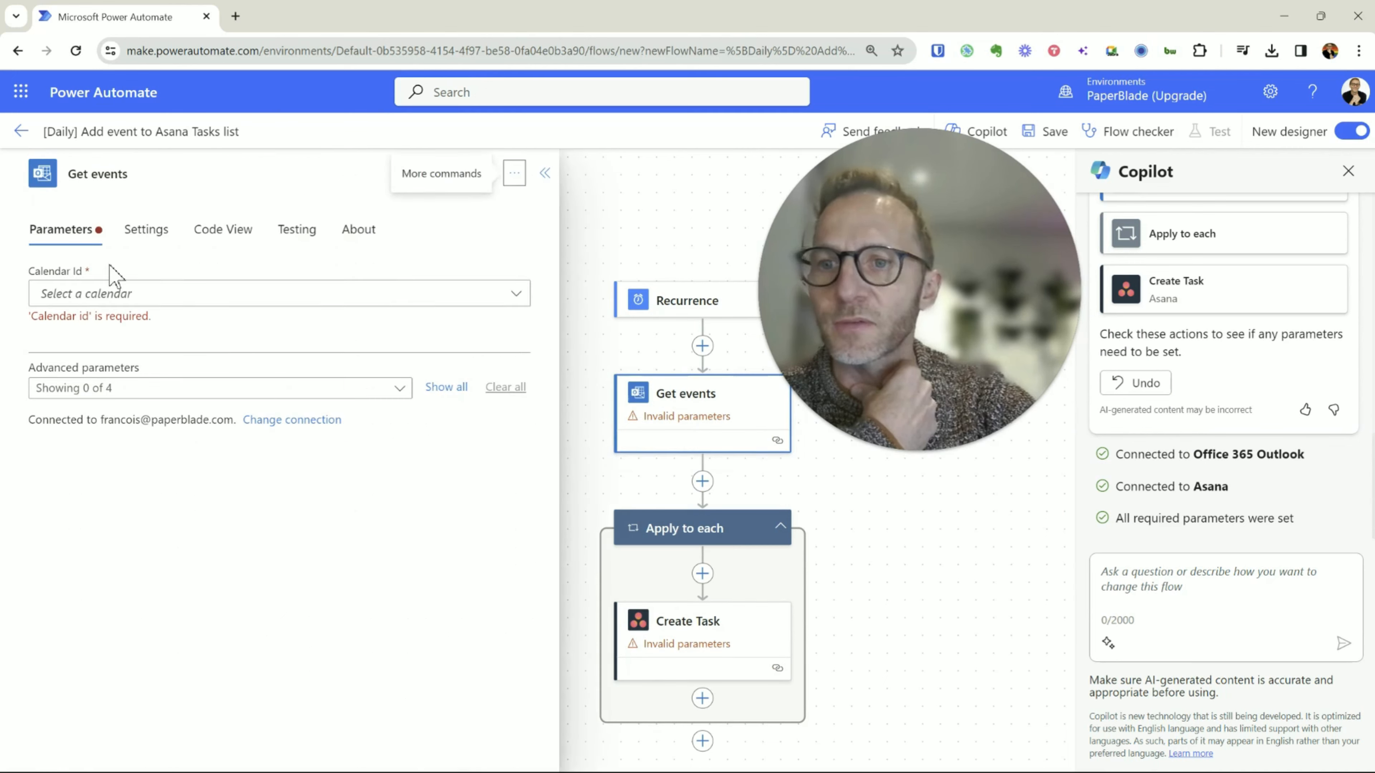
{"action": "left_click", "coordinate": [197, 299]}
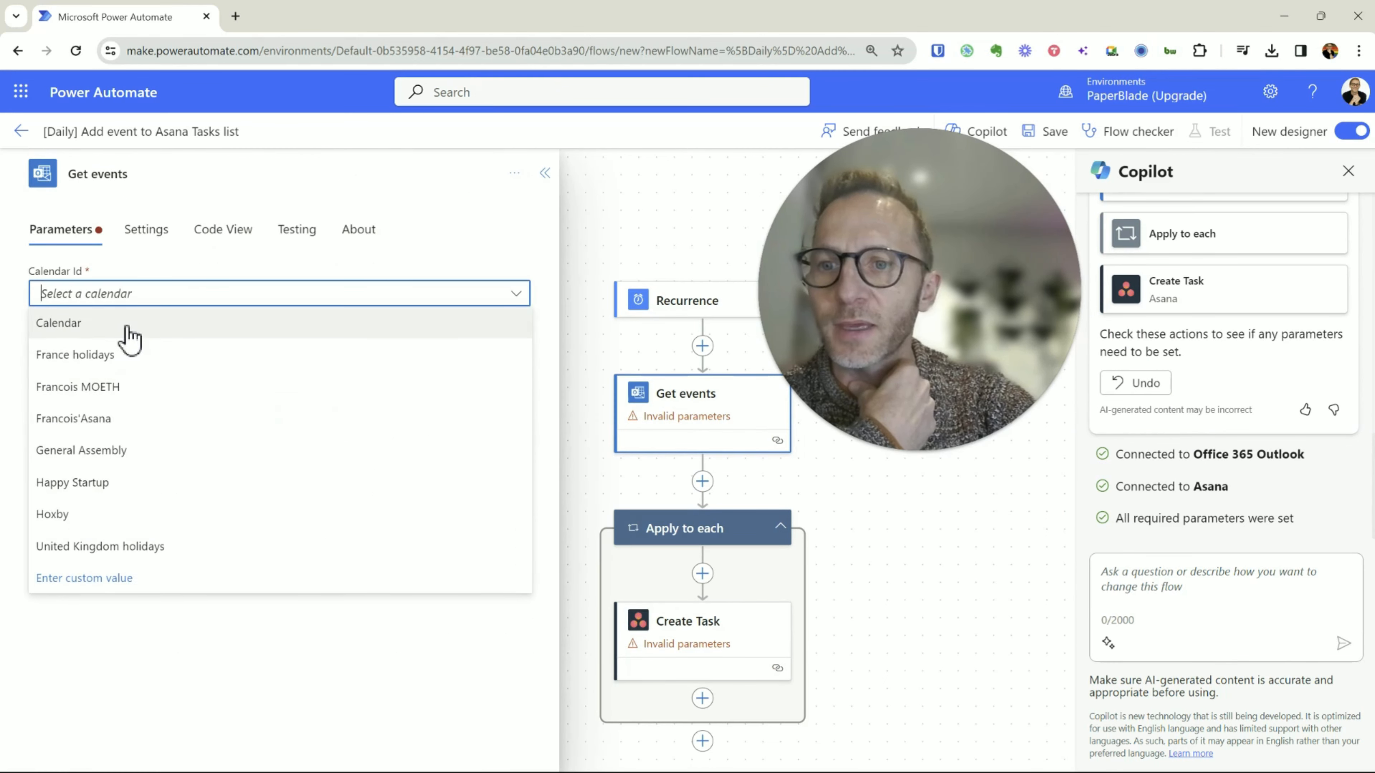
{"action": "left_click", "coordinate": [160, 330]}
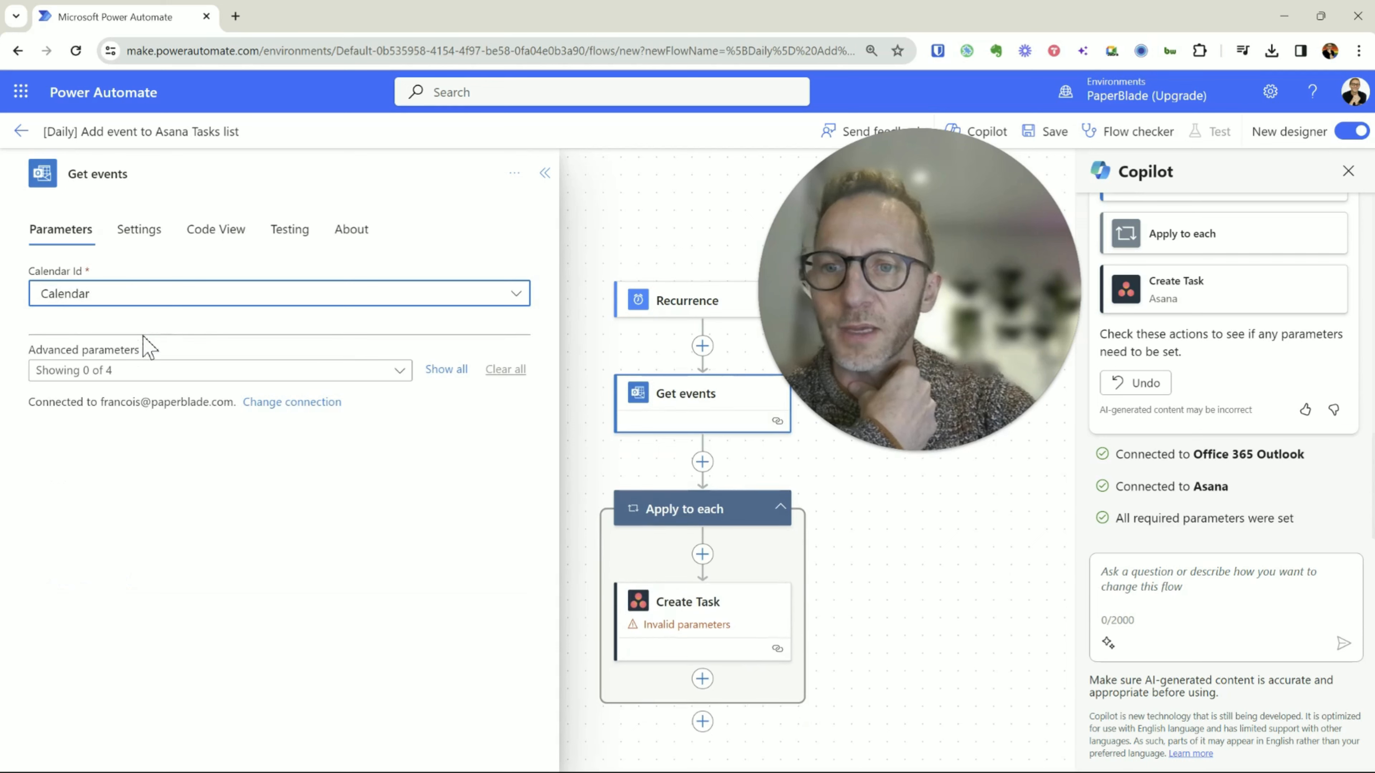
Step: Add the Filter Query advanced parameter to the Get events action
{"action": "left_click", "coordinate": [332, 373]}
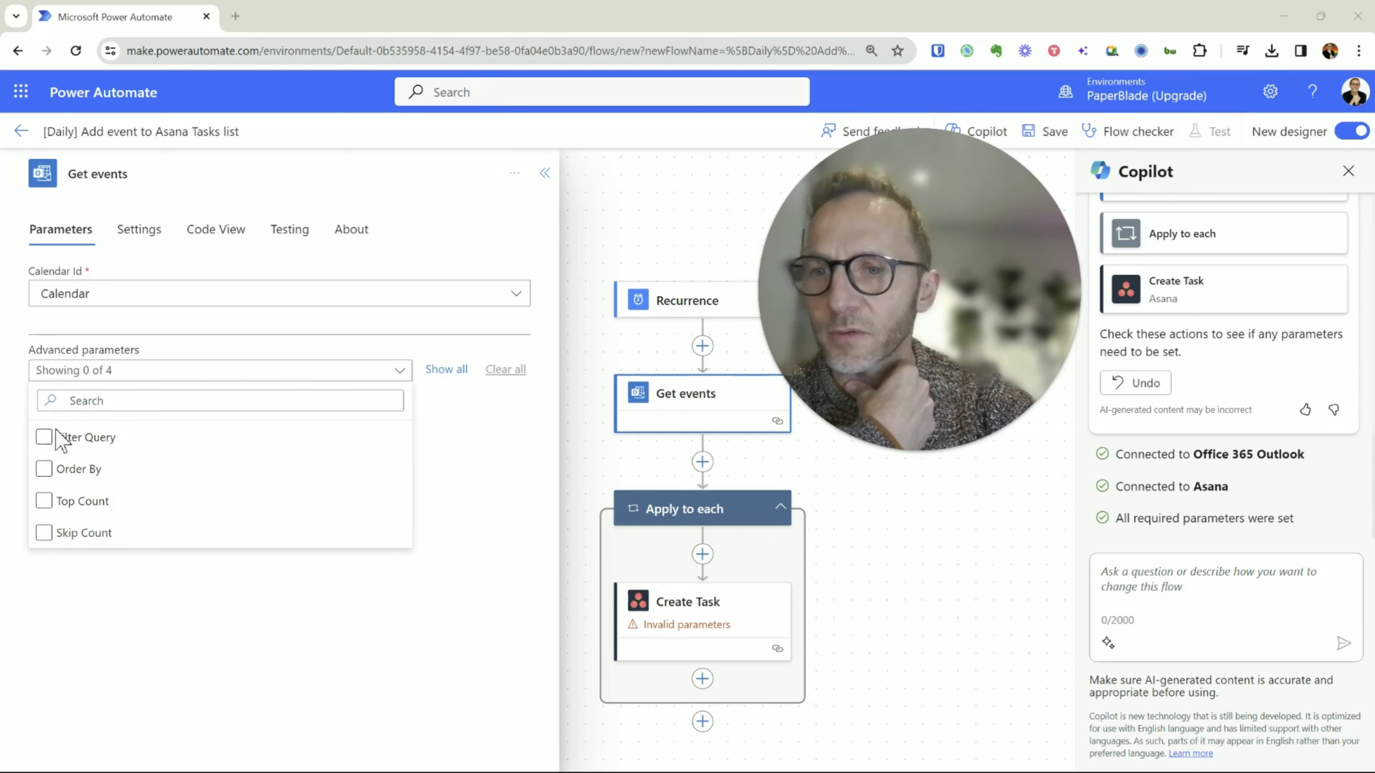
{"action": "left_click", "coordinate": [89, 442]}
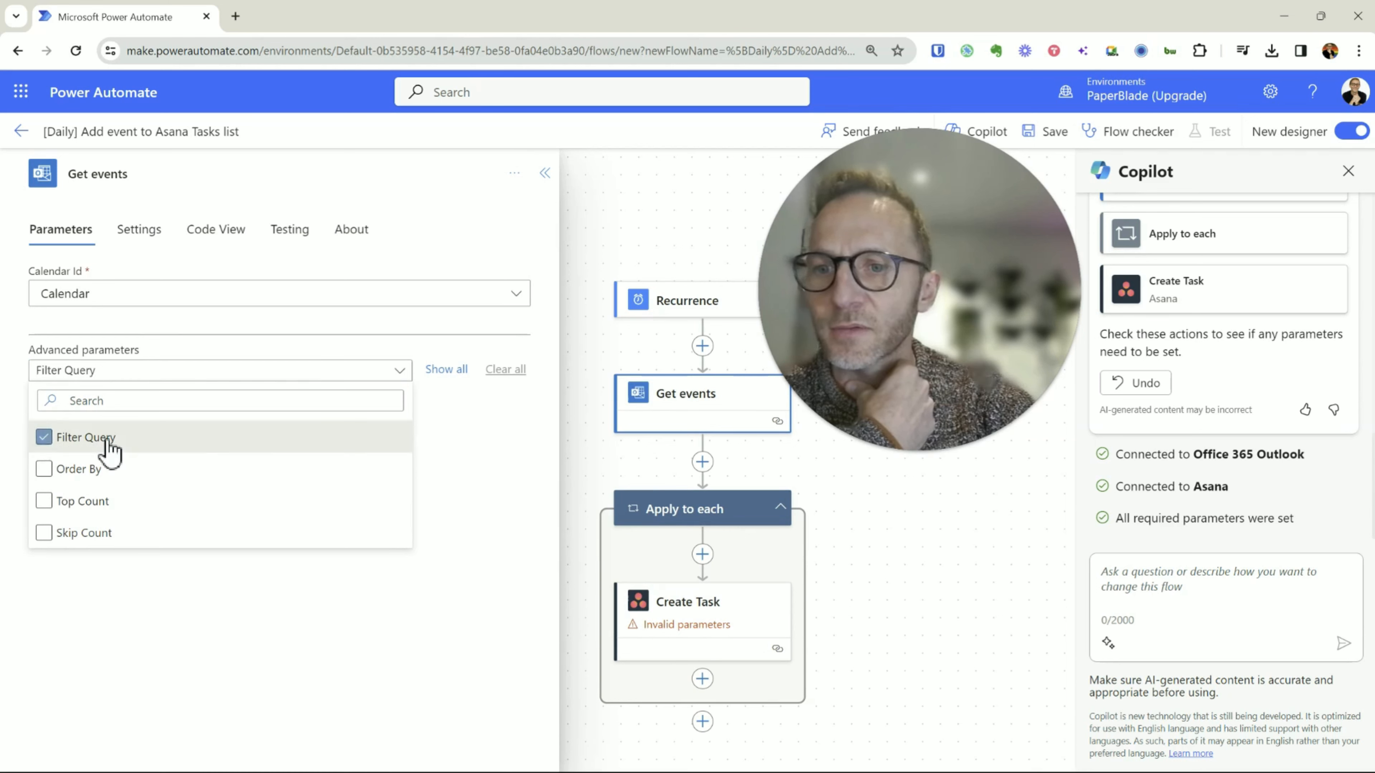
{"action": "left_click", "coordinate": [471, 424]}
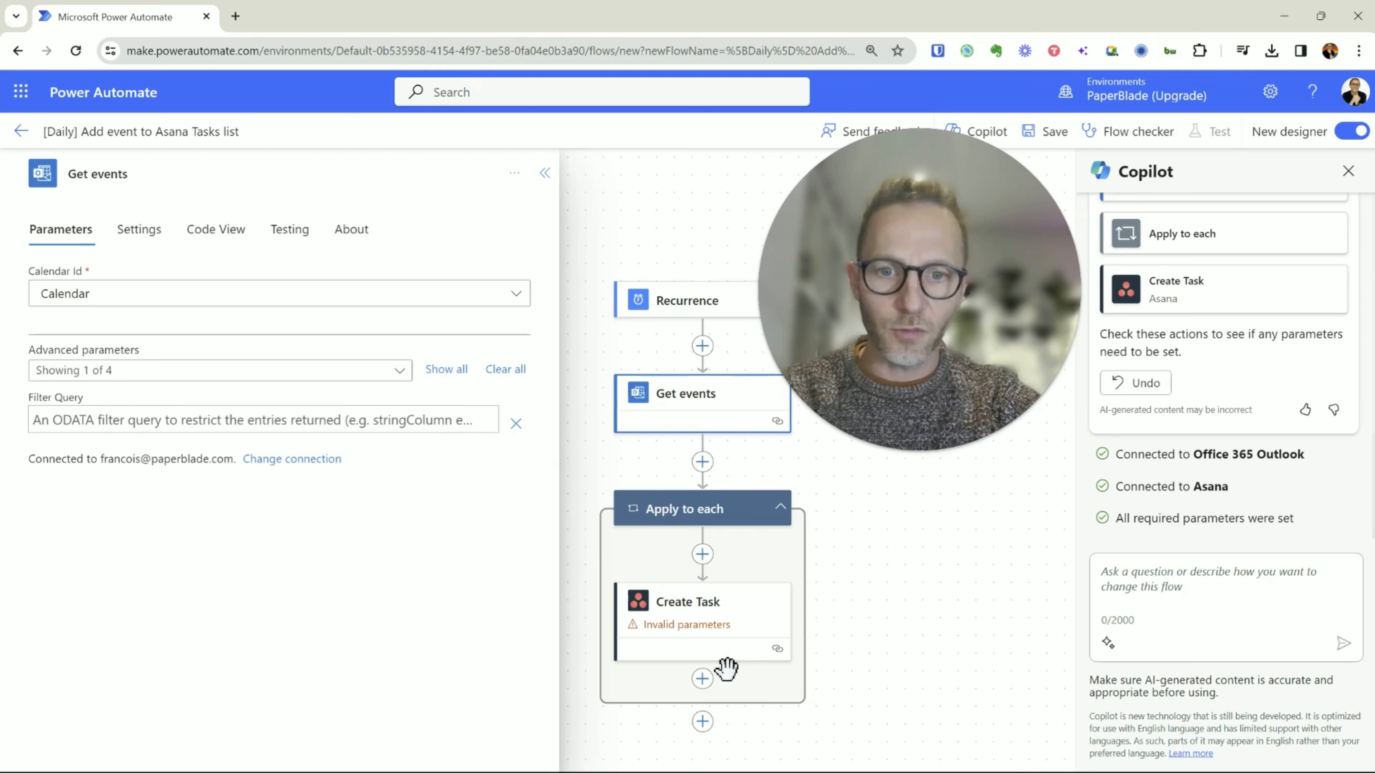
Step: Configure the Asana Create Task action with workspace paperblade.com and project My Tasks and Events
{"action": "left_click", "coordinate": [723, 652]}
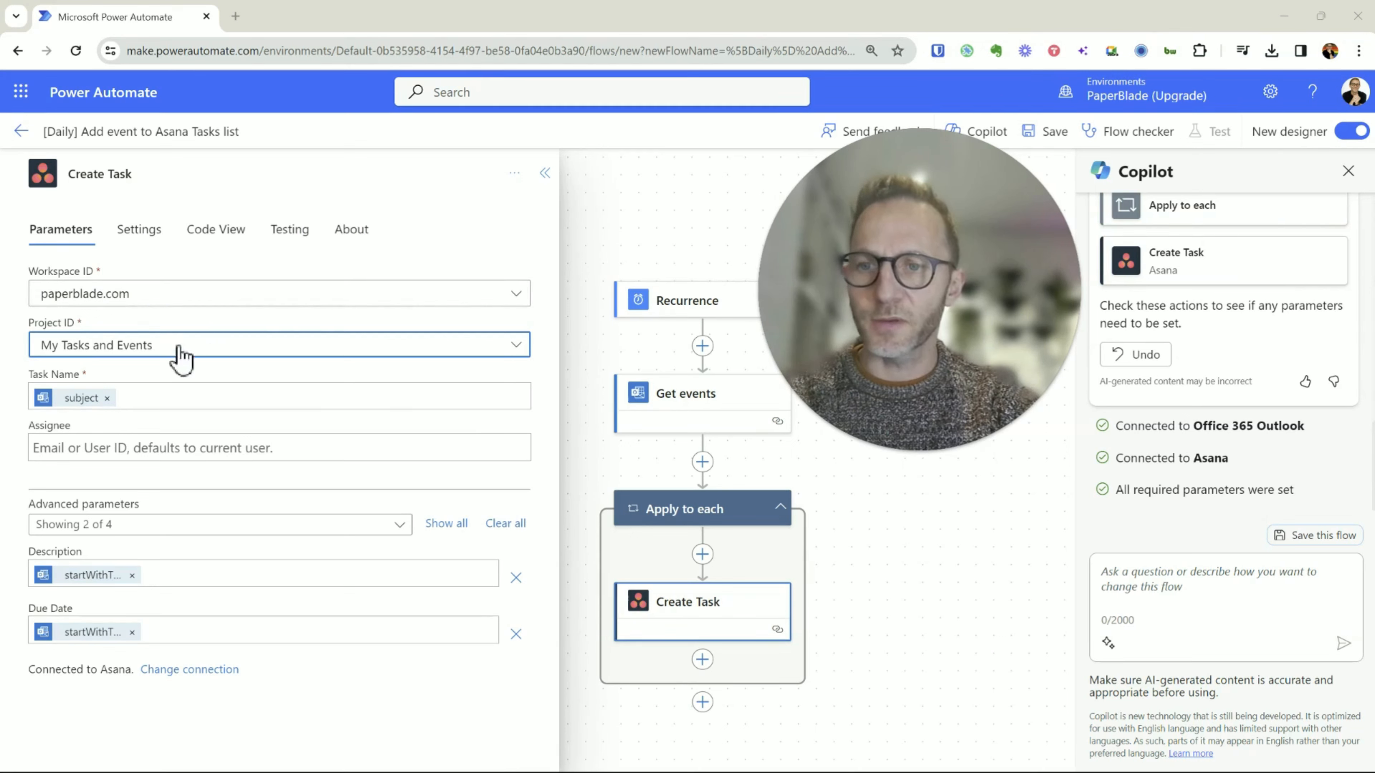
Step: Ask Copilot to update "Get events" with the Odata to filter events that are only with the system date when the flow is running
{"action": "left_click", "coordinate": [711, 426]}
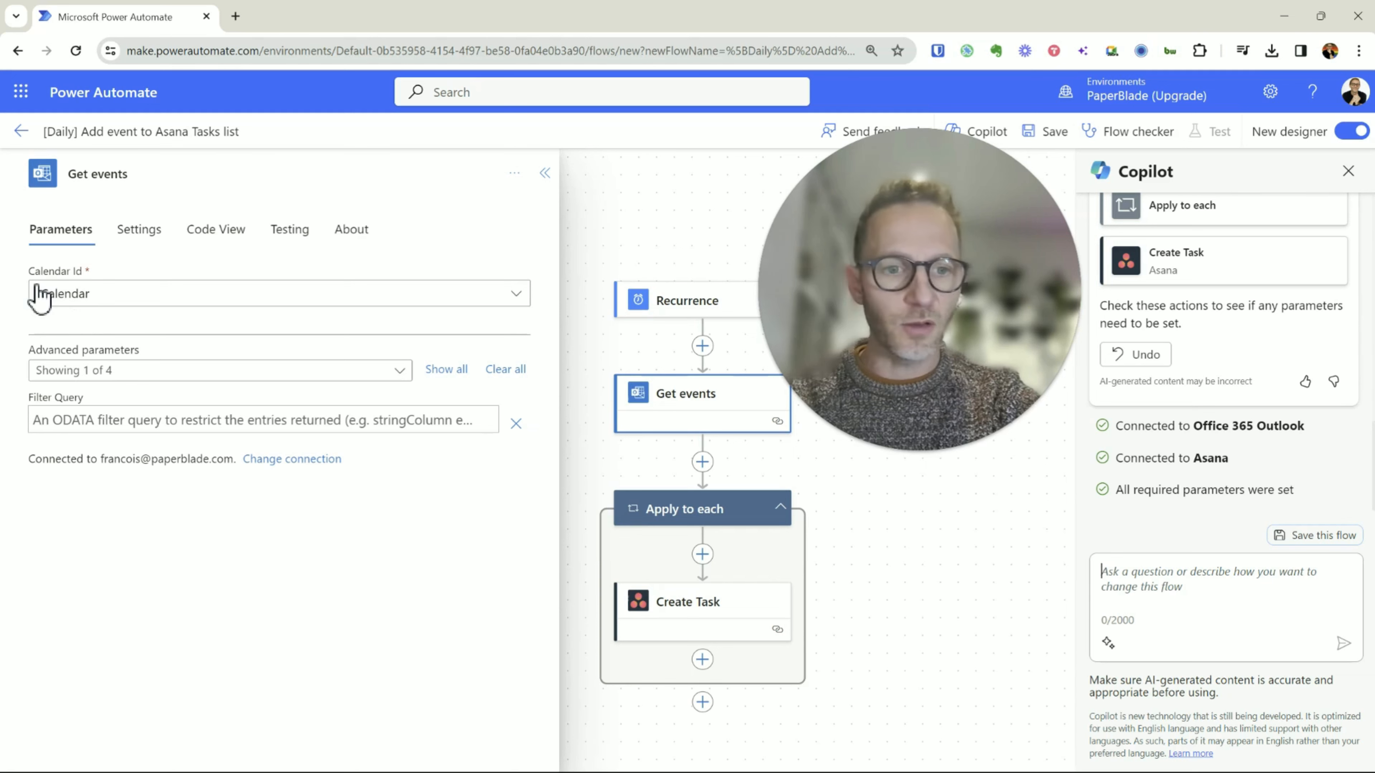
{"action": "type", "text": "can you update \"Get events\" with the Odata to filter events that are only with the system date when the flow is running"}
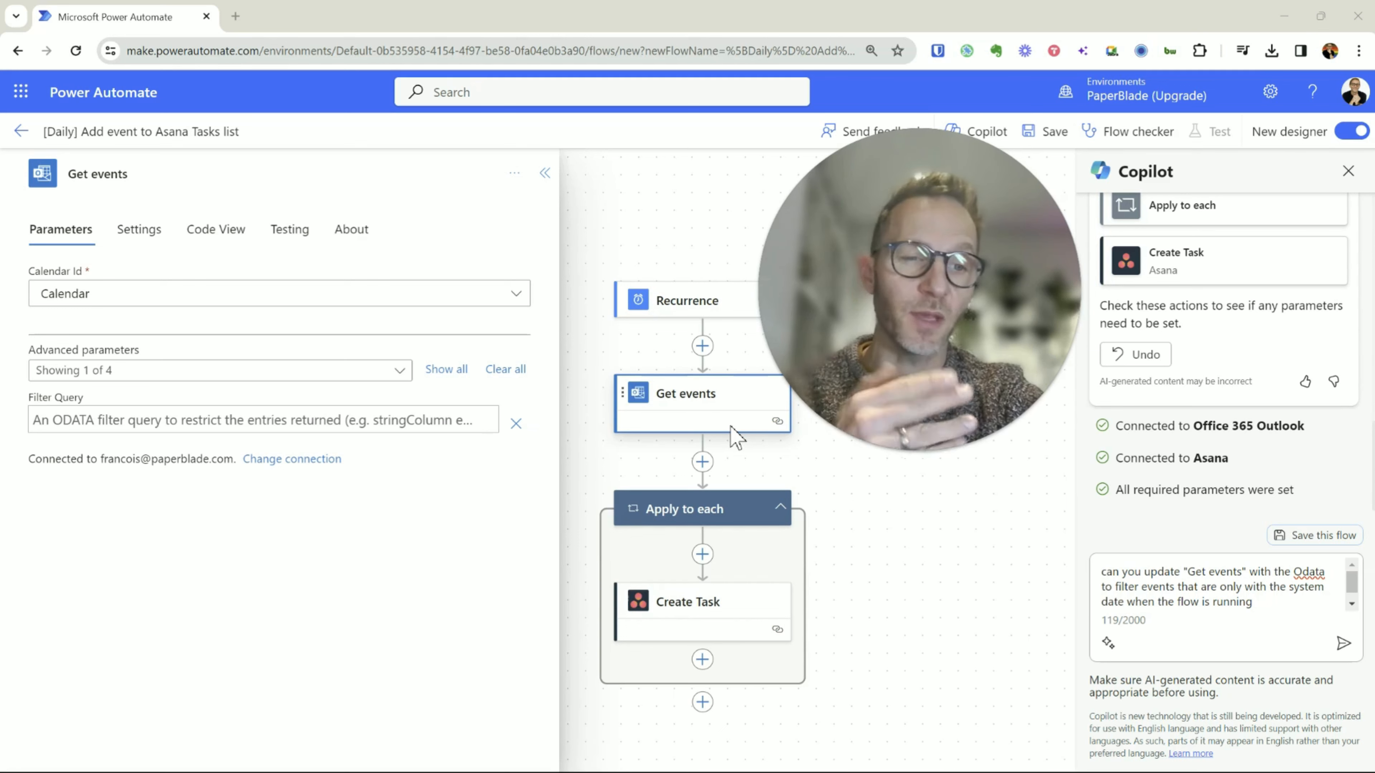
{"action": "left_click", "coordinate": [1344, 645]}
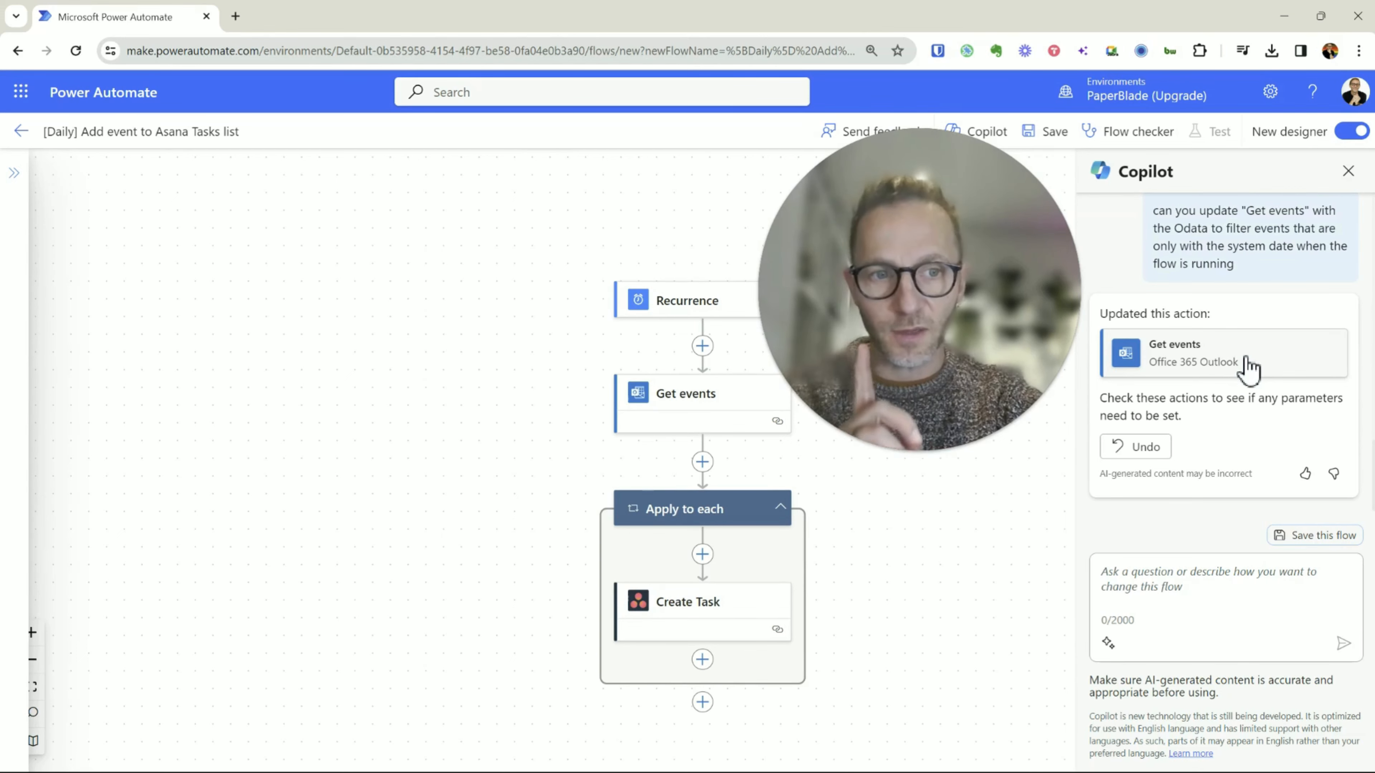
Step: Open the updated Get events action and review the Filter Query that Copilot wrote
{"action": "left_click", "coordinate": [1246, 368]}
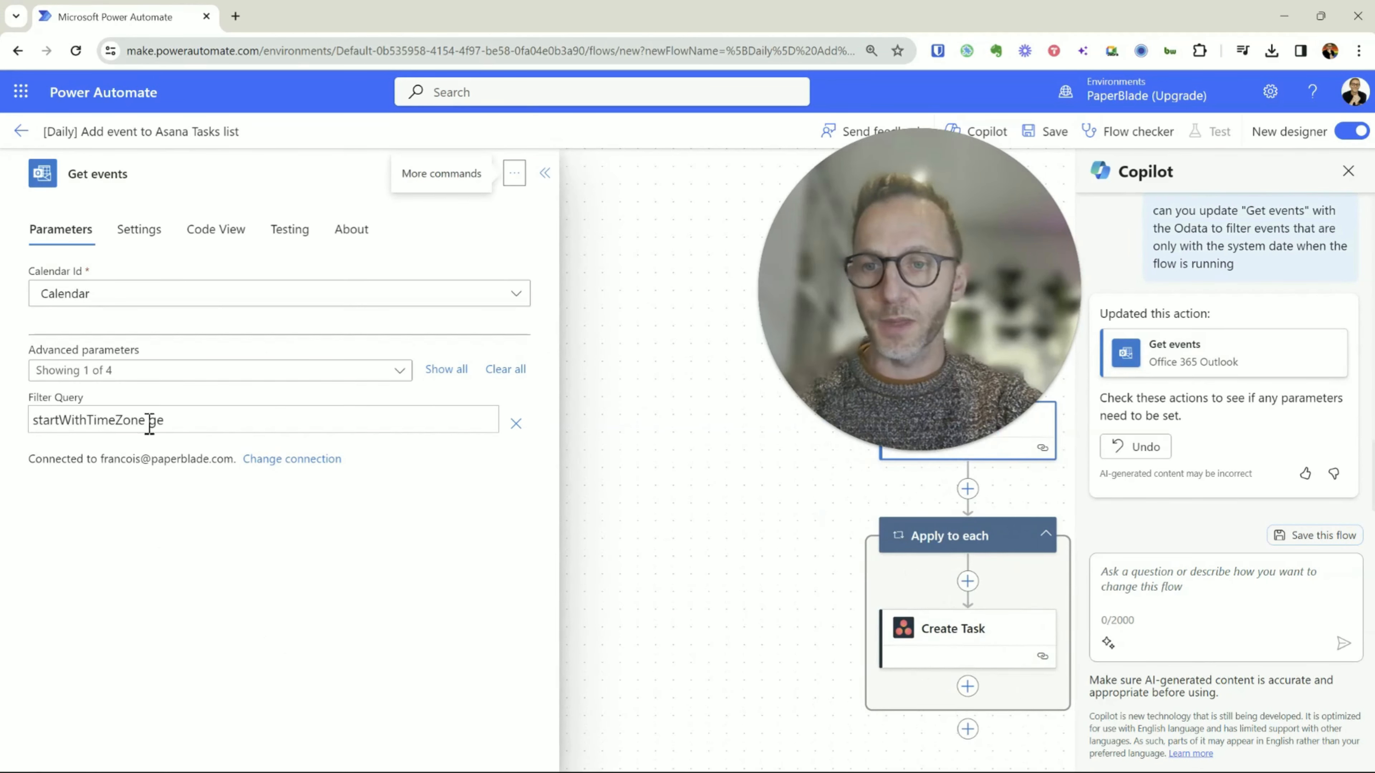
{"action": "left_click", "coordinate": [172, 422]}
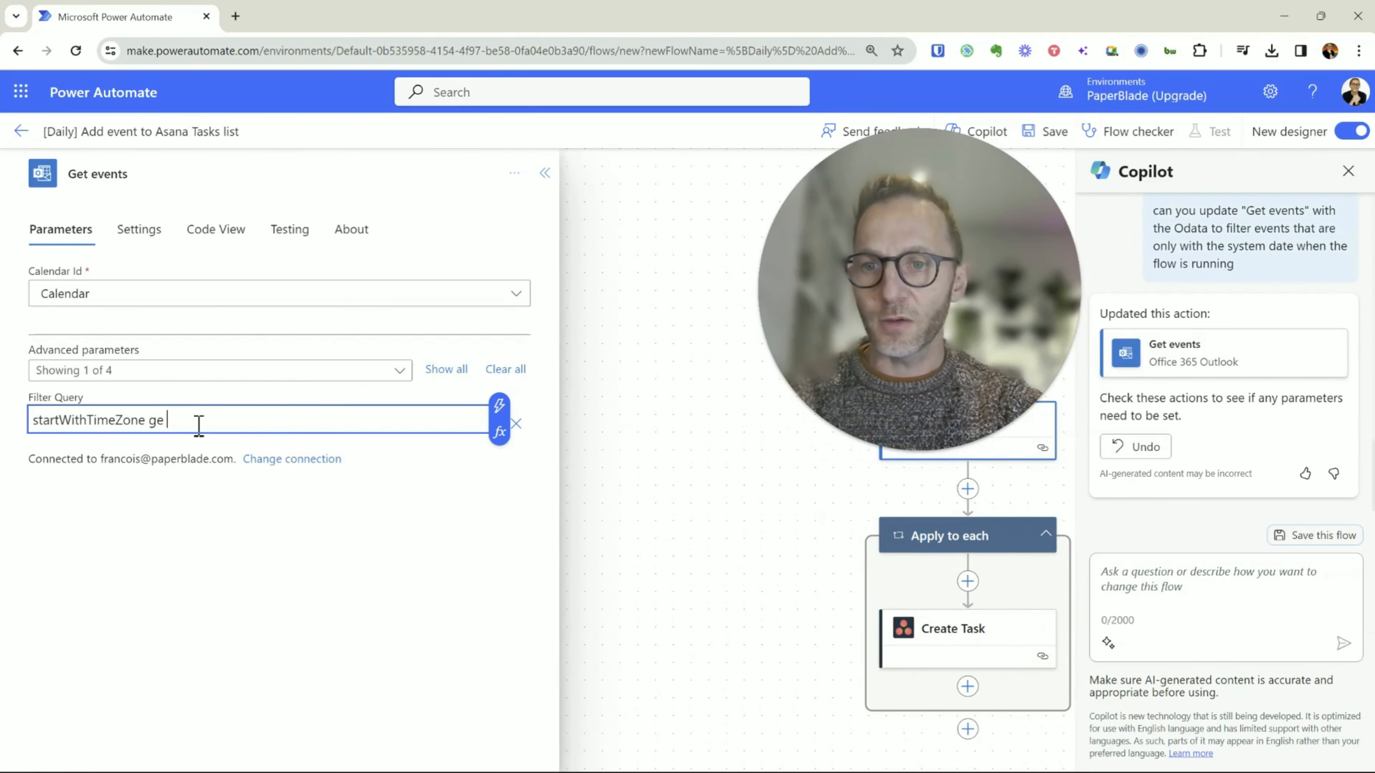
{"action": "triple_click", "coordinate": [234, 424]}
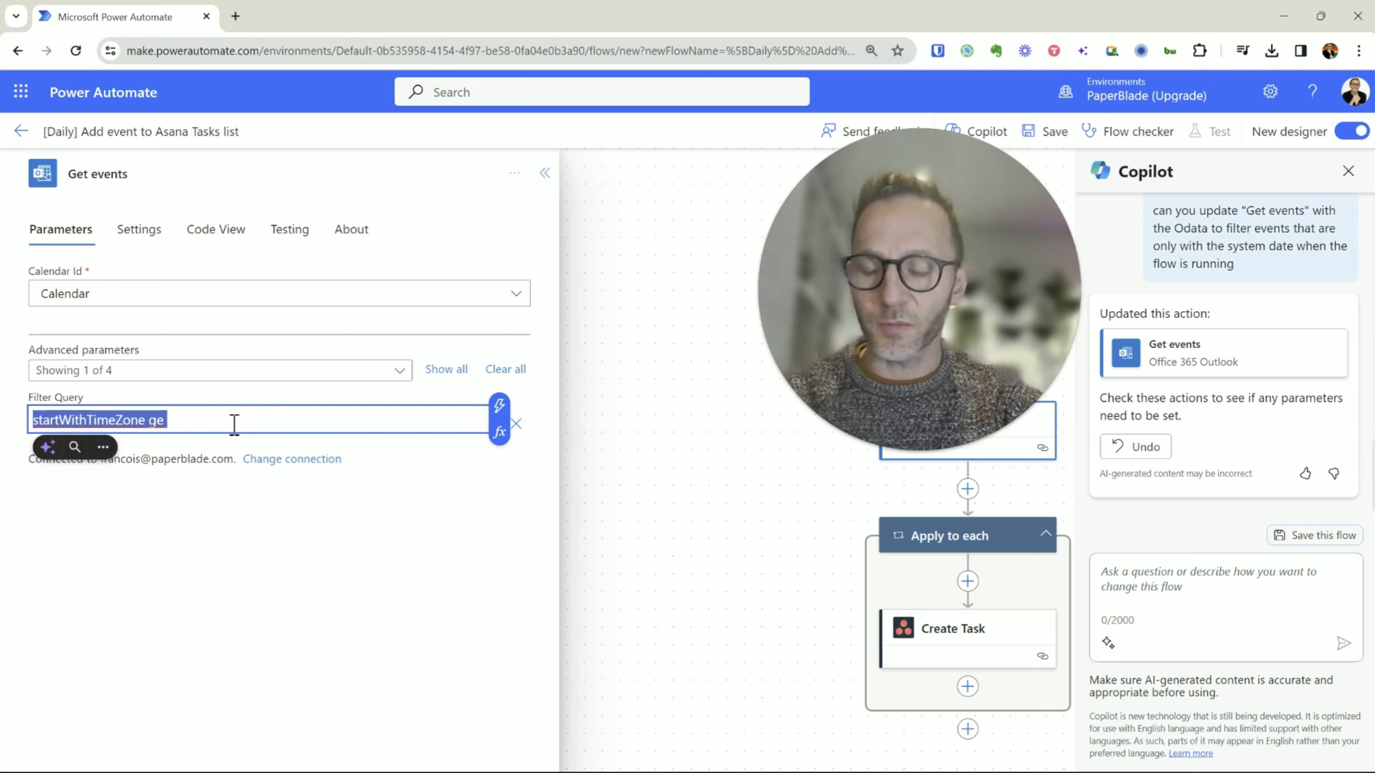
{"action": "left_click", "coordinate": [234, 425]}
{"action": "key", "text": "ctrl+a"}
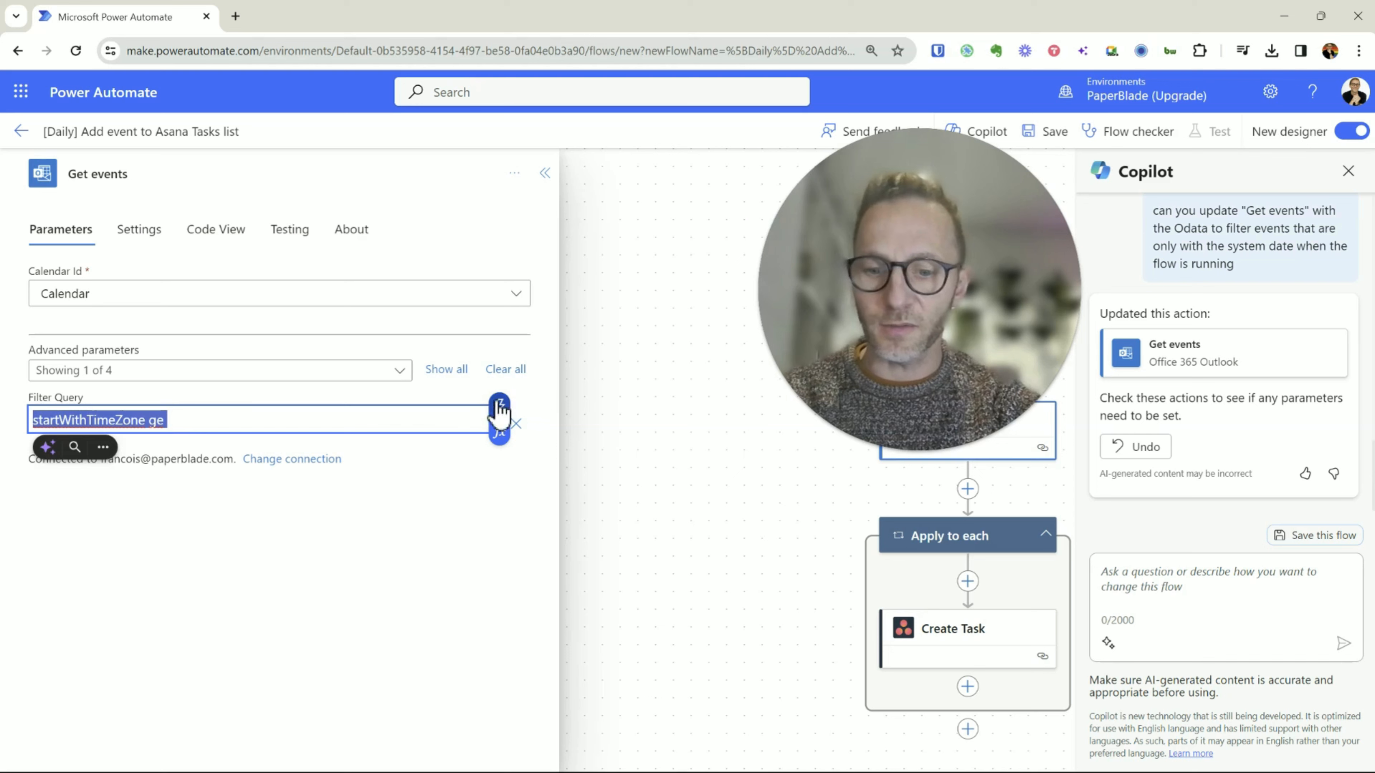
{"action": "key", "text": "alt+Tab"}
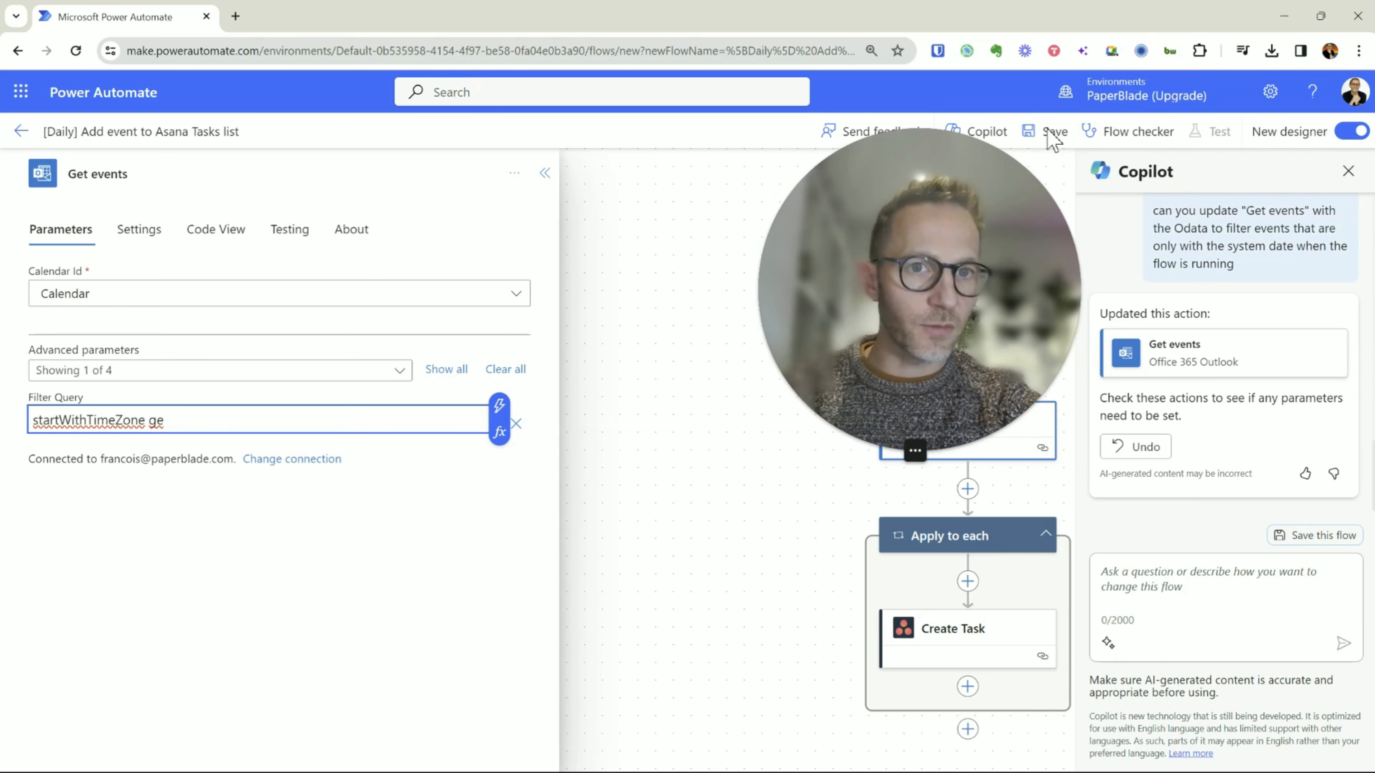
Step: Save the flow and run it as a manual test
{"action": "left_click_drag", "start_coordinate": [970, 186], "coordinate": [716, 183]}
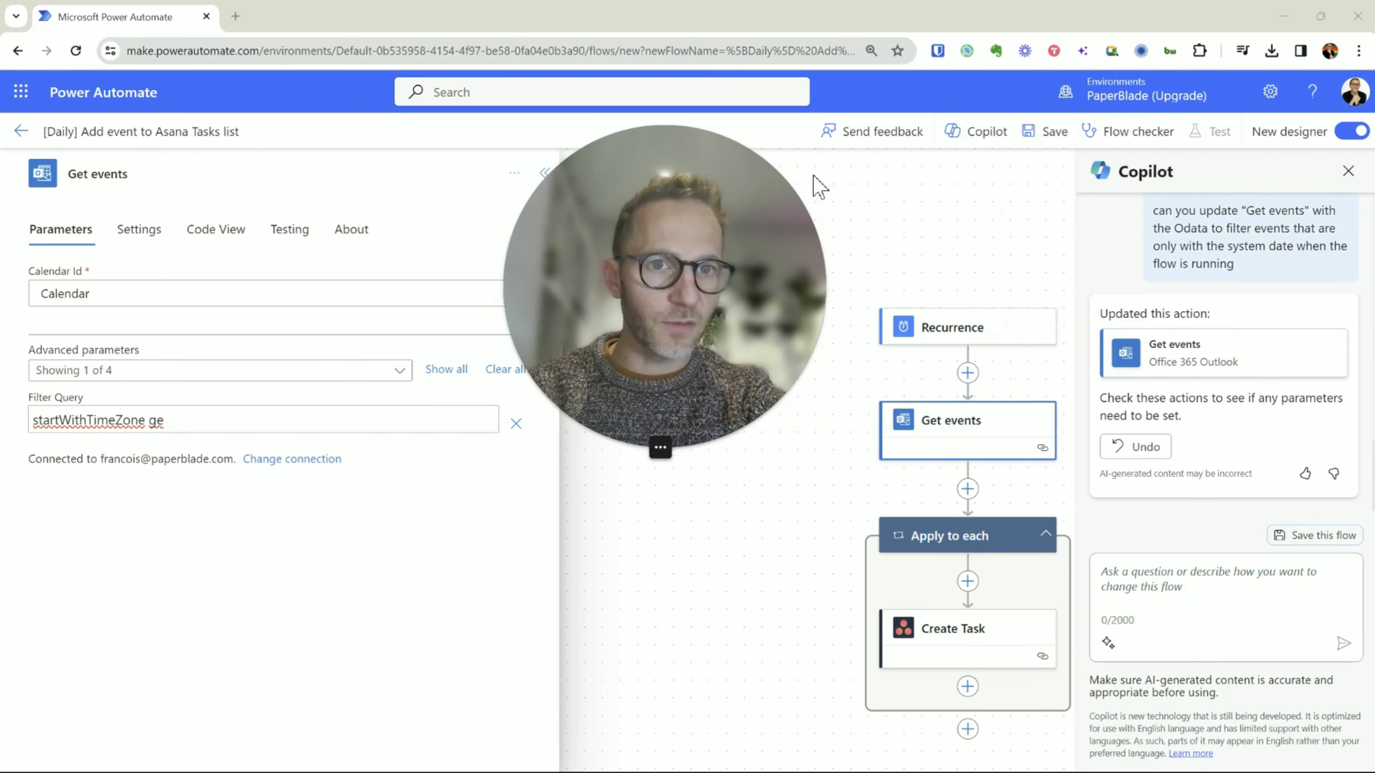
{"action": "left_click", "coordinate": [1050, 133]}
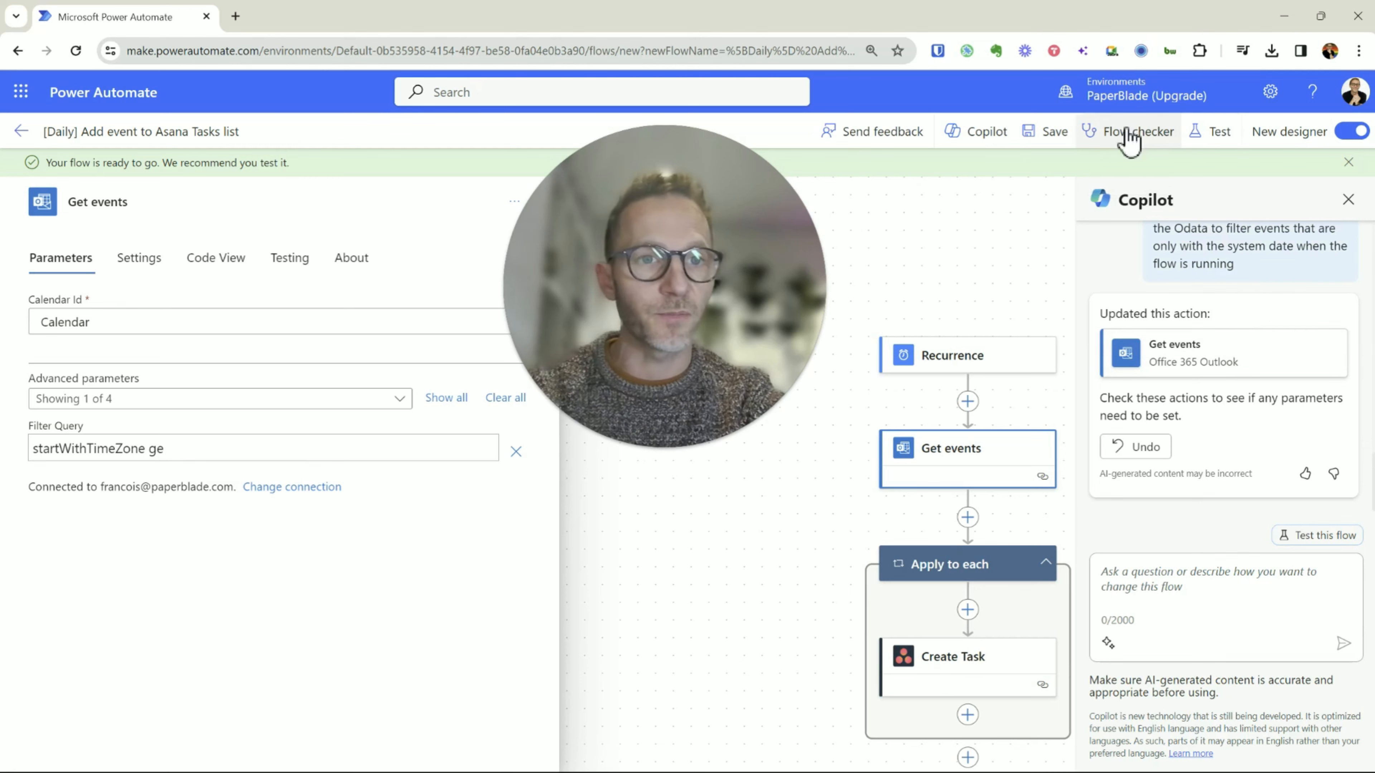
{"action": "left_click", "coordinate": [1218, 132]}
{"action": "left_click", "coordinate": [1079, 178]}
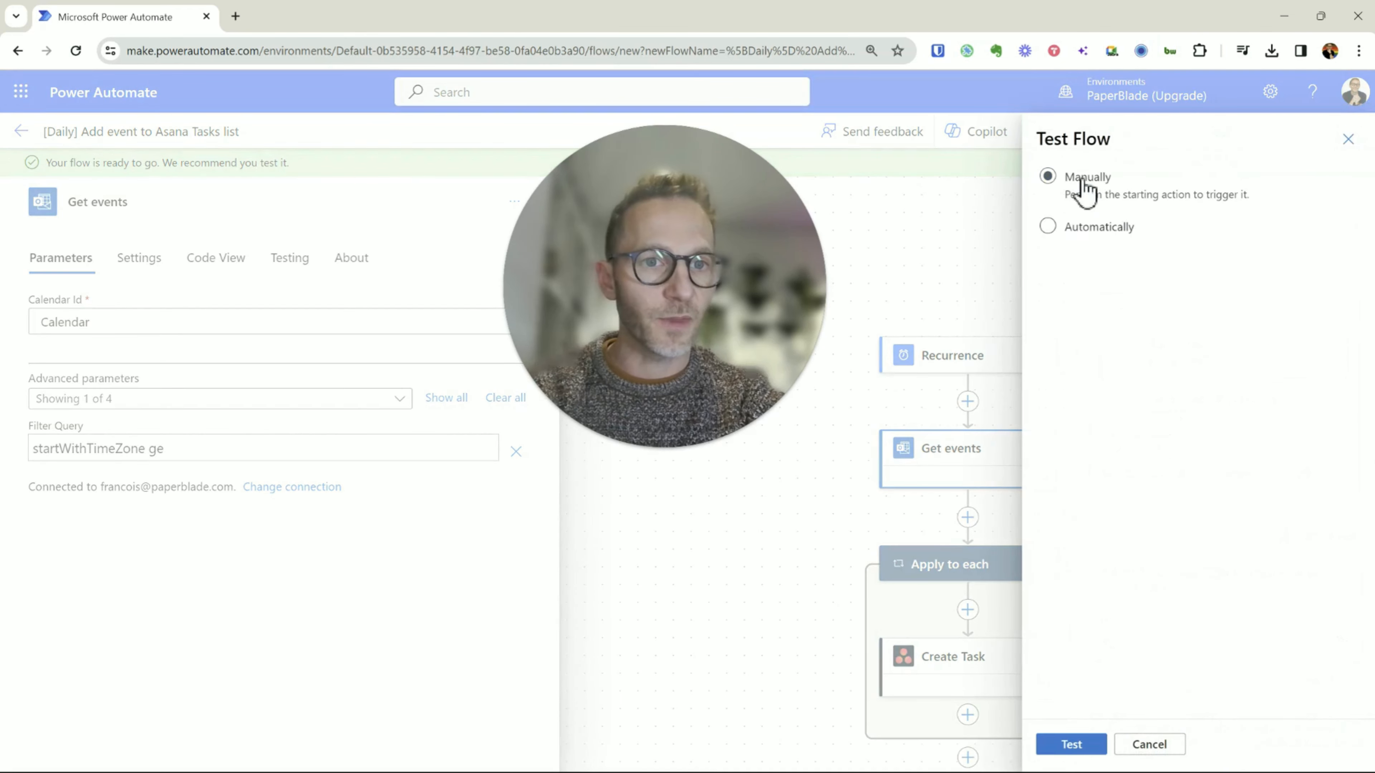
{"action": "left_click", "coordinate": [1089, 750]}
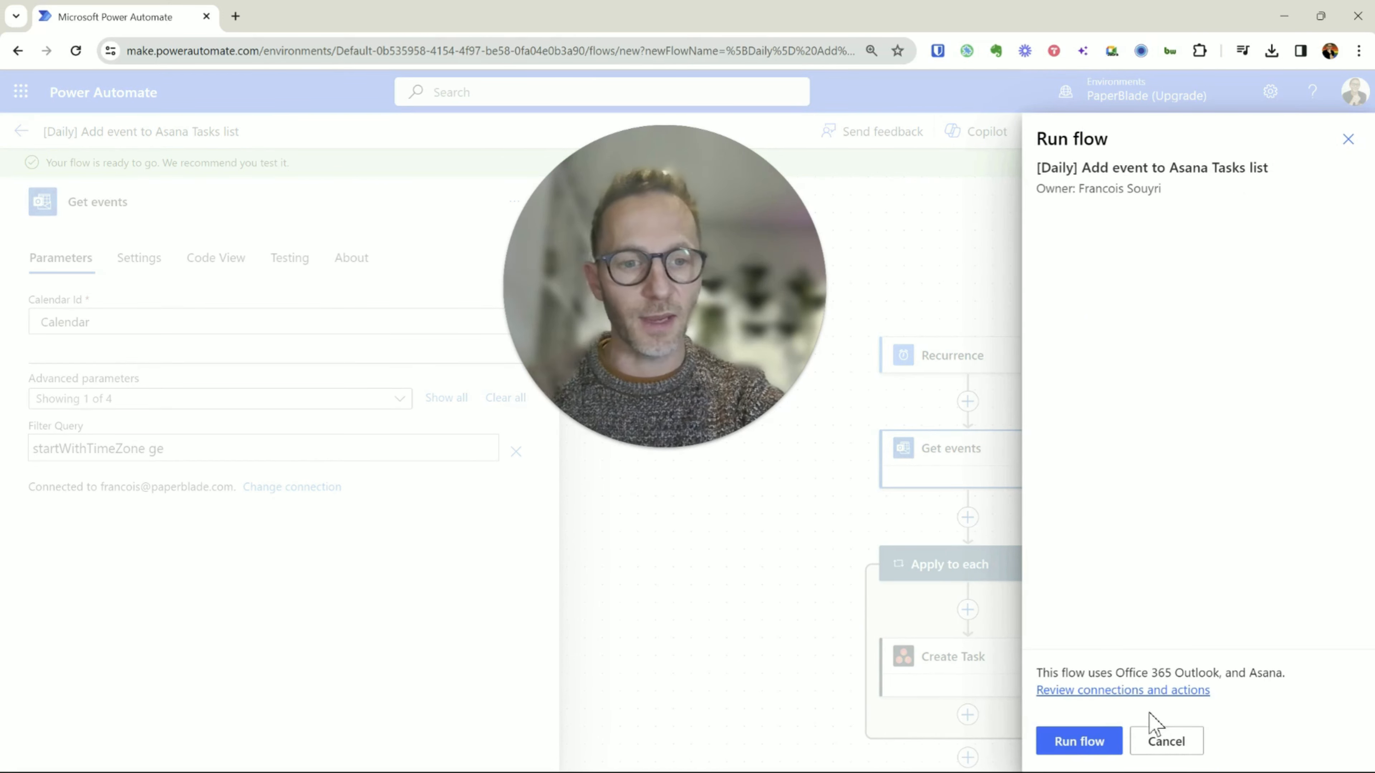
{"action": "left_click", "coordinate": [1094, 745]}
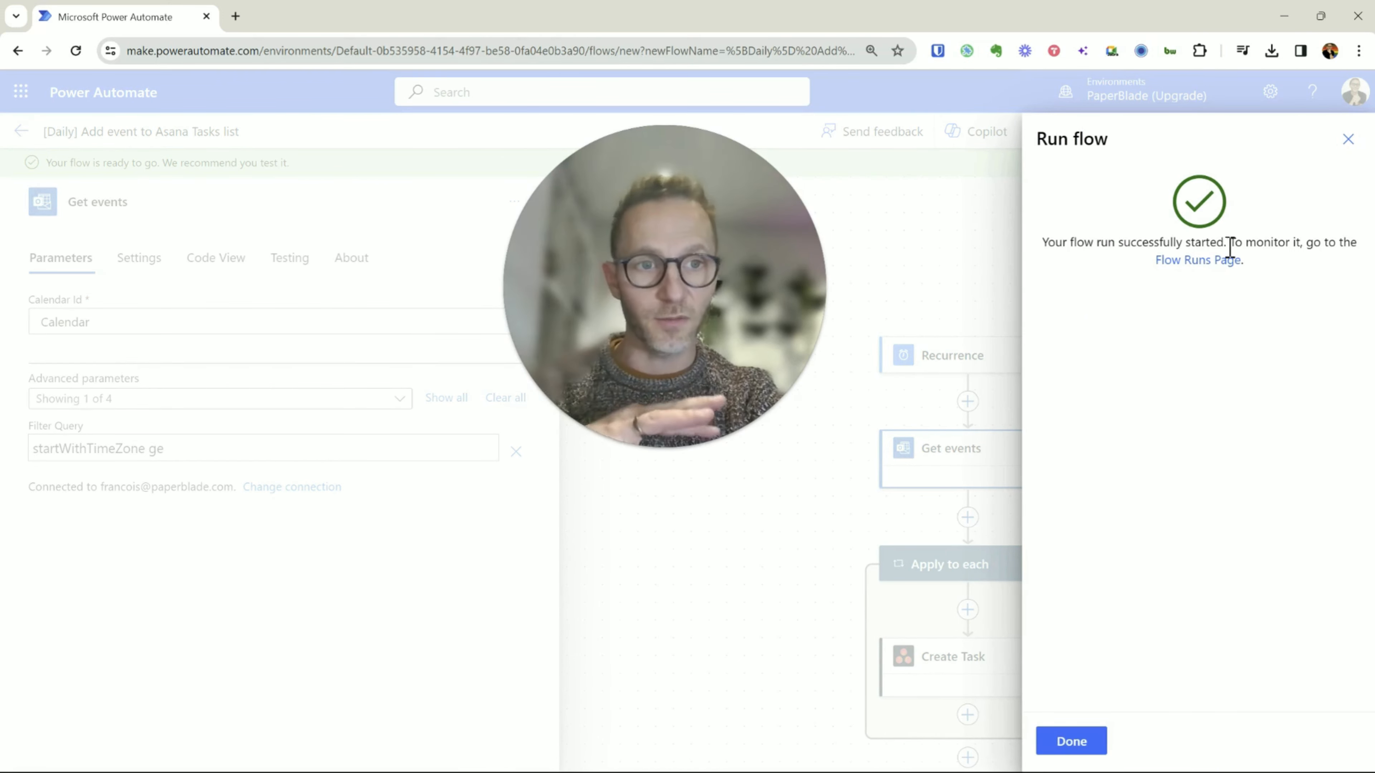
Step: Open the flow's run history and examine the error details of the 06:02 PM run
{"action": "left_click", "coordinate": [1215, 260]}
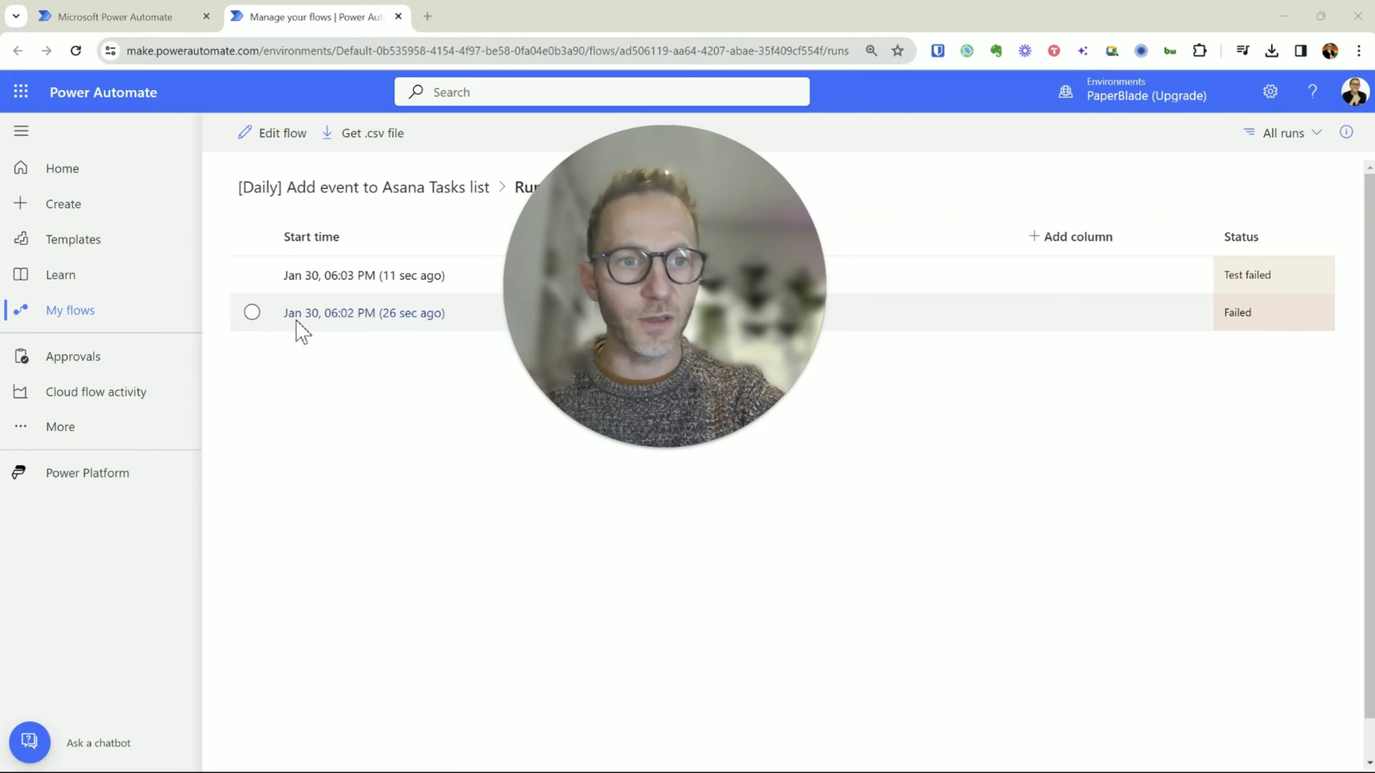
{"action": "left_click_drag", "start_coordinate": [653, 326], "coordinate": [1023, 512]}
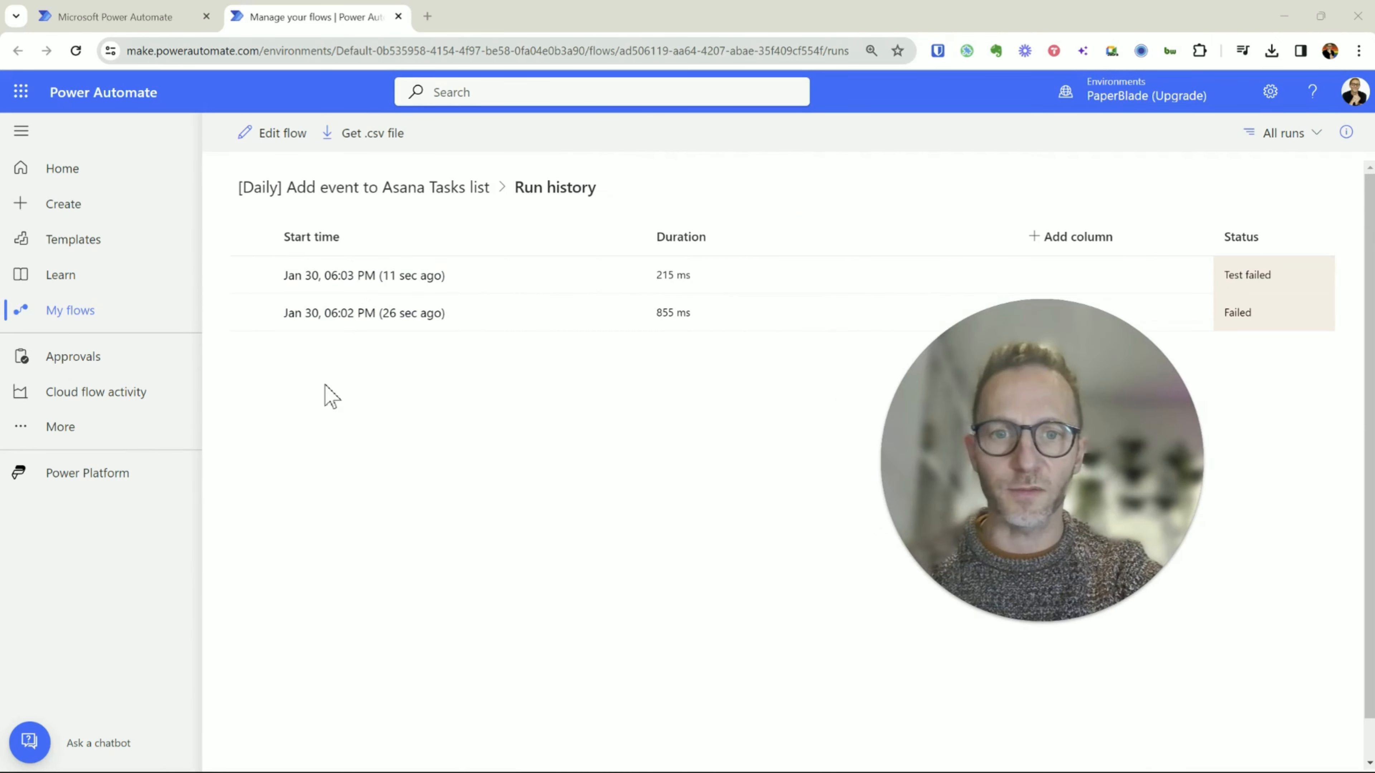
{"action": "left_click", "coordinate": [351, 316]}
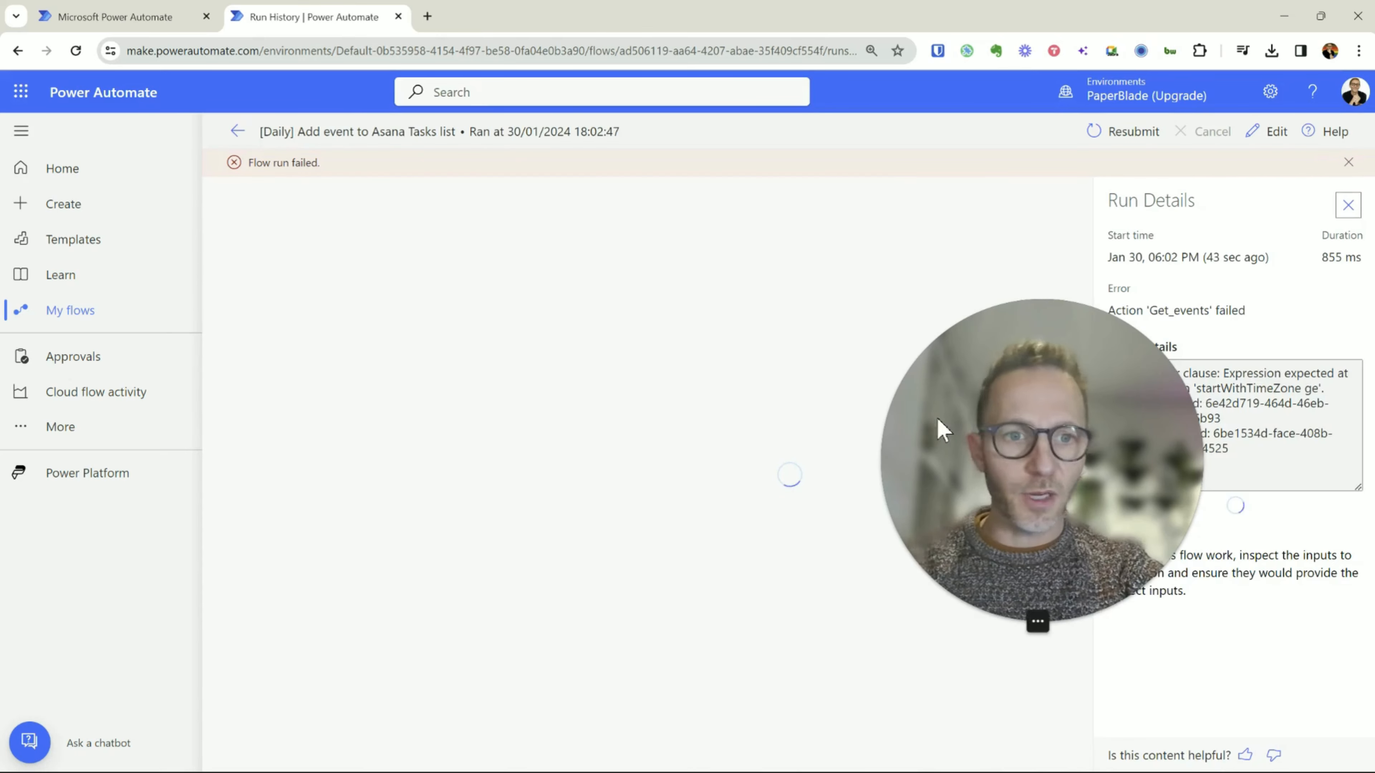
{"action": "left_click_drag", "start_coordinate": [977, 426], "coordinate": [866, 285]}
{"action": "left_click_drag", "start_coordinate": [1210, 383], "coordinate": [1310, 385]}
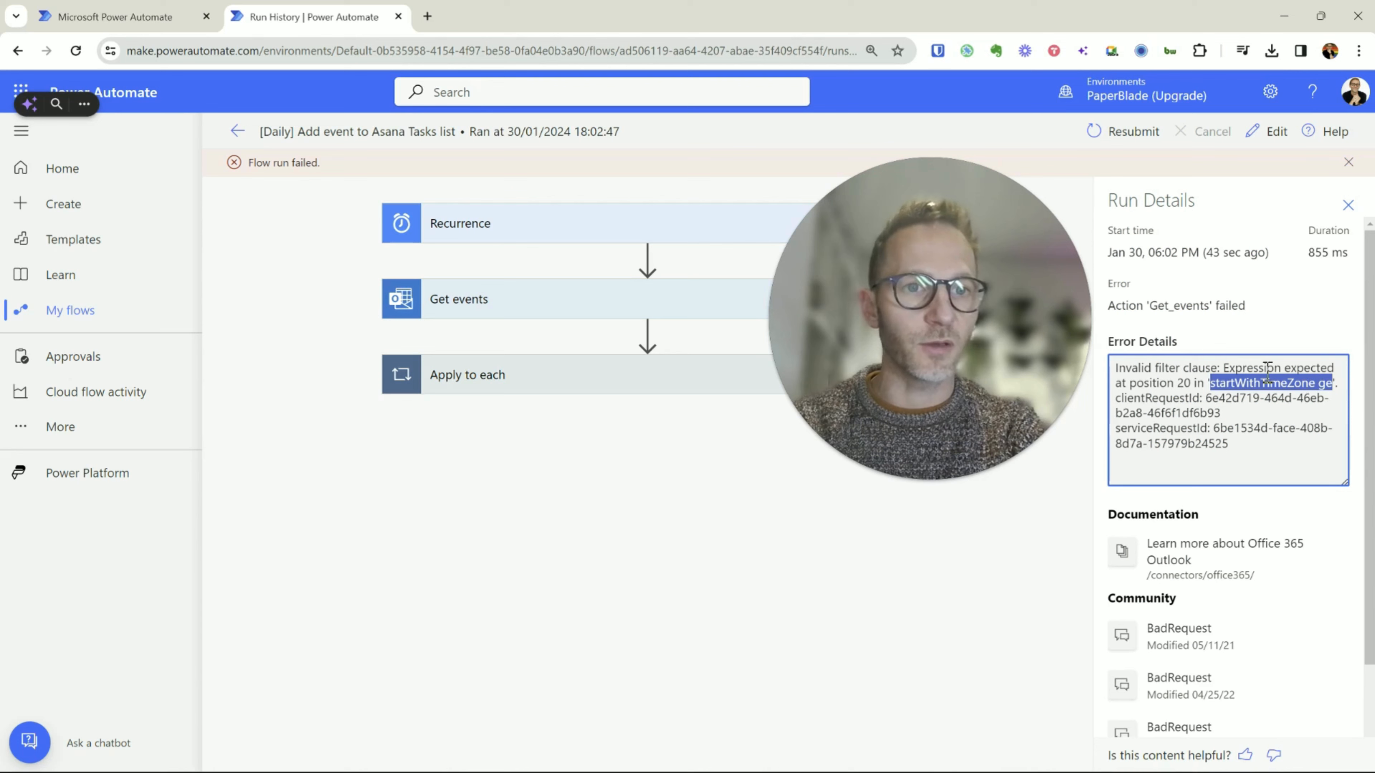
Step: Open the flow for editing from the run details and select the Filter Query text of Get events
{"action": "left_click", "coordinate": [1276, 132]}
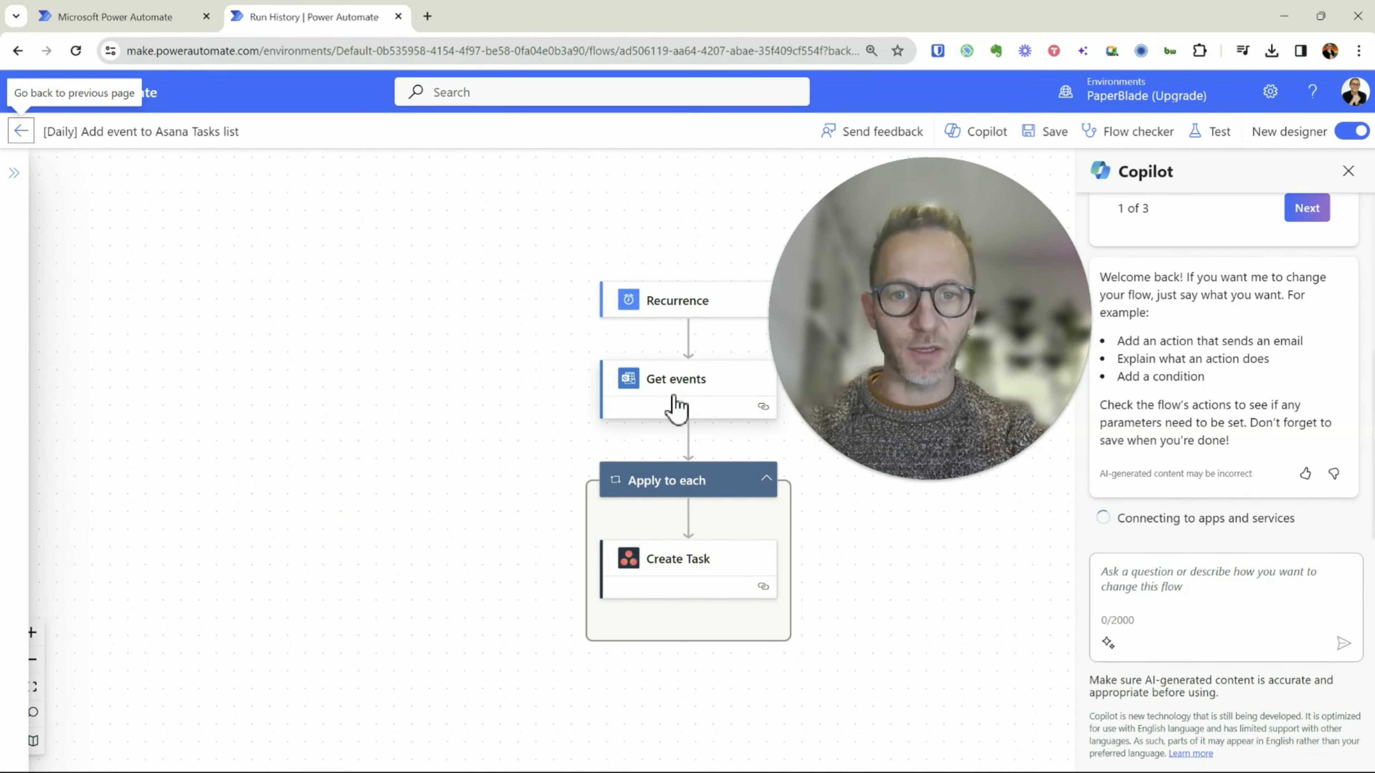
{"action": "left_click", "coordinate": [693, 386]}
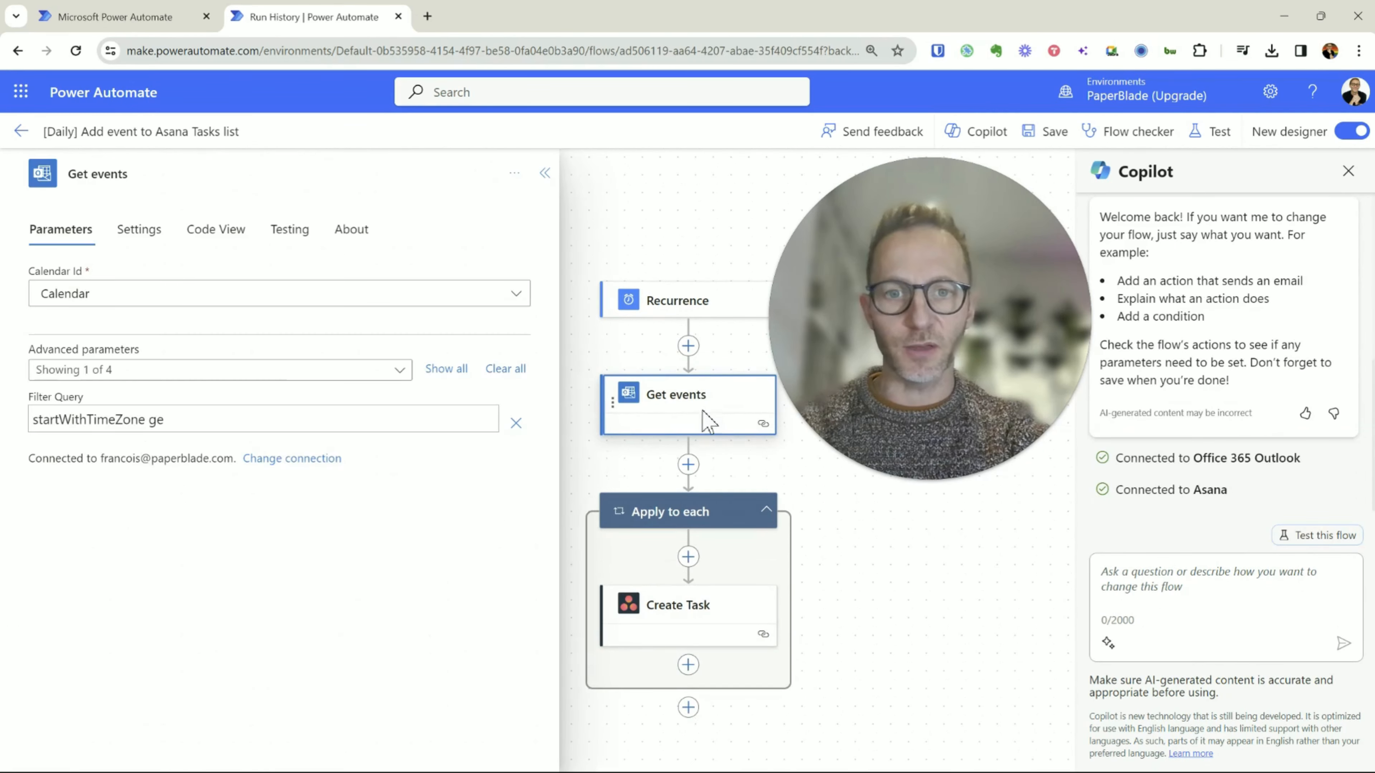
{"action": "left_click", "coordinate": [208, 418]}
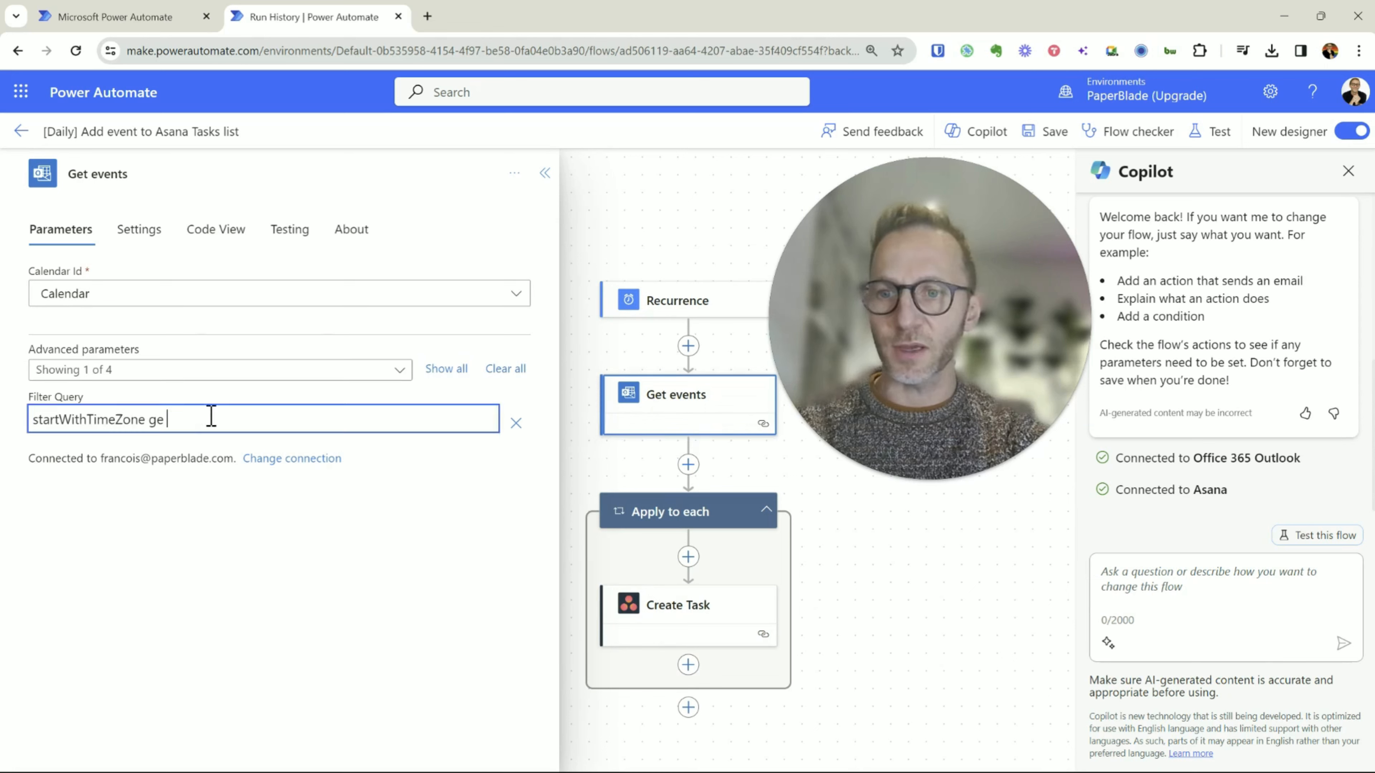
{"action": "left_click_drag", "start_coordinate": [221, 420], "coordinate": [29, 420]}
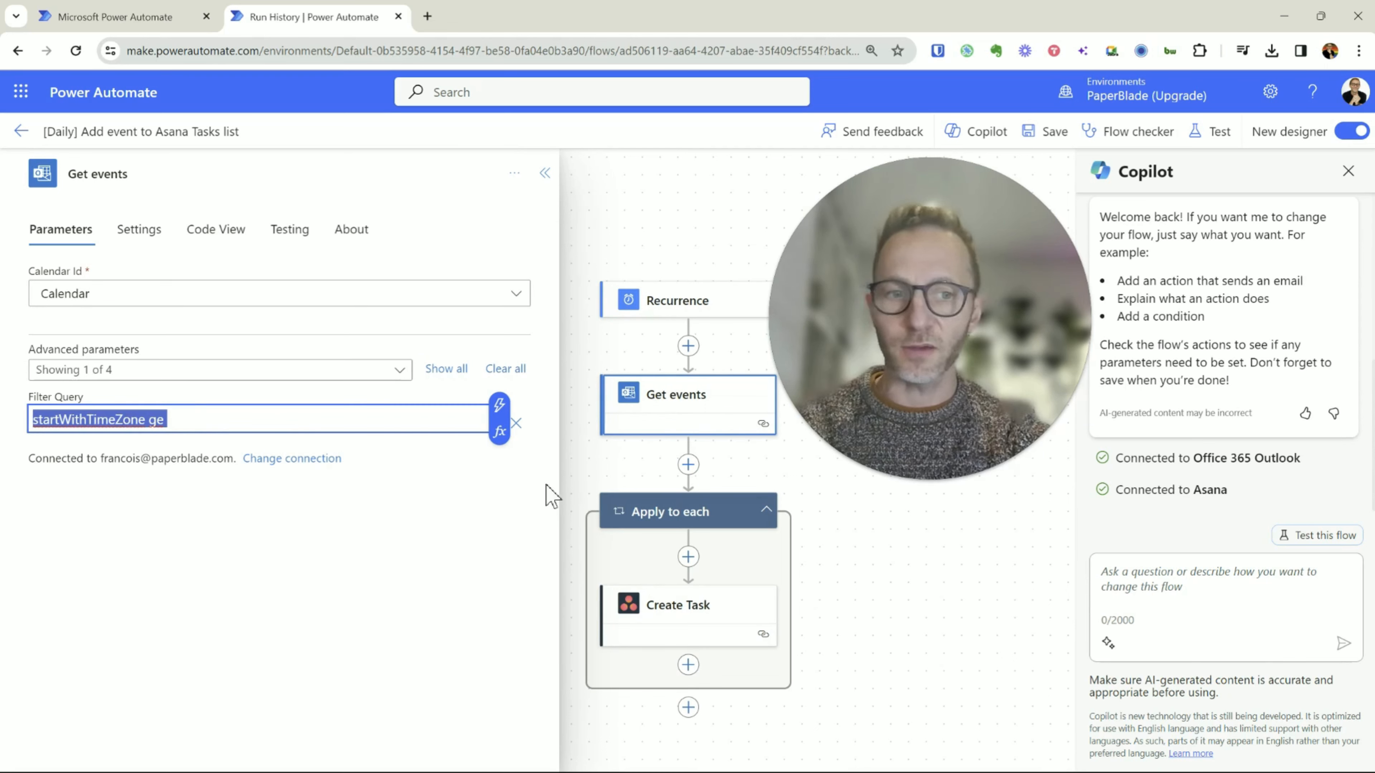
Step: Ask Copilot to write odata that only filters events in outlook calendar that are happening today
{"action": "left_click", "coordinate": [1208, 584]}
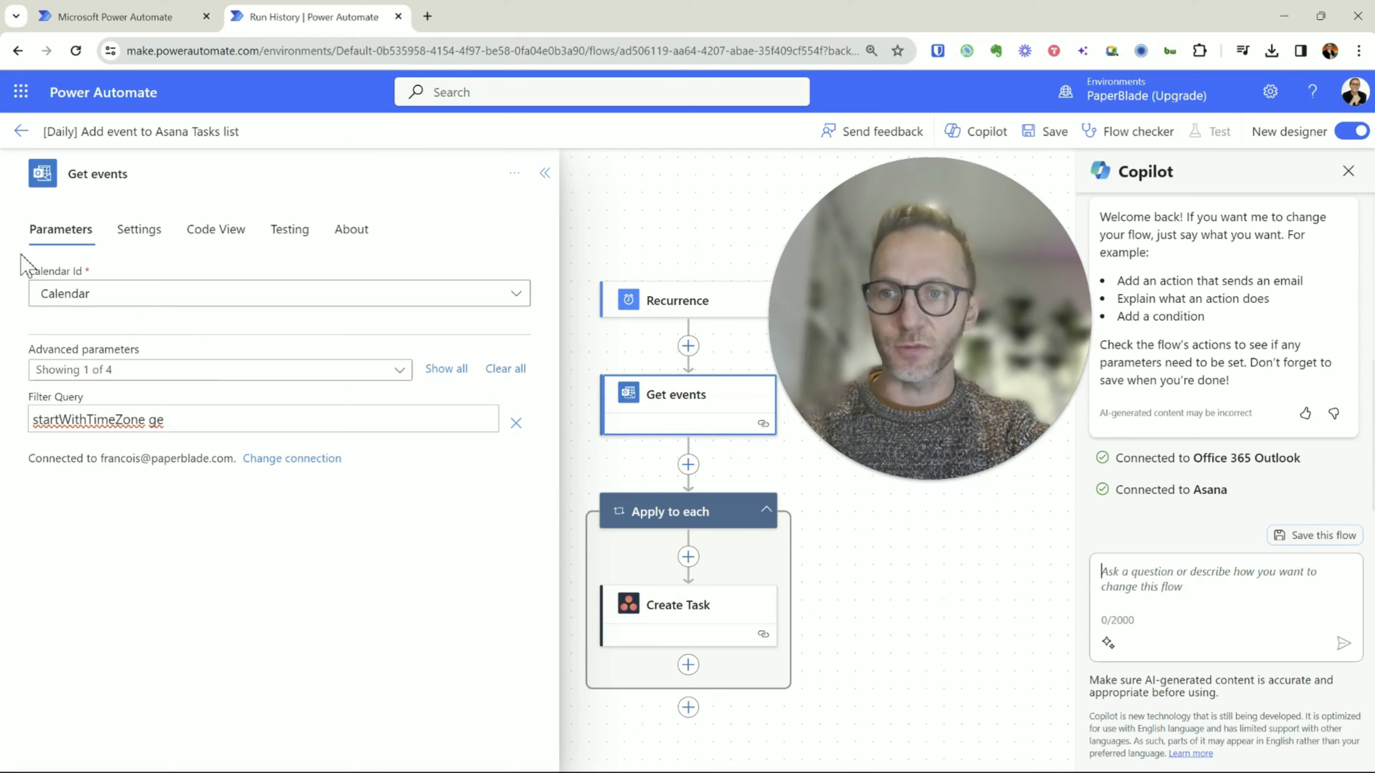
{"action": "type", "text": "I want to write odata to make sure that I only filter events that are happening today, can you write this ?"}
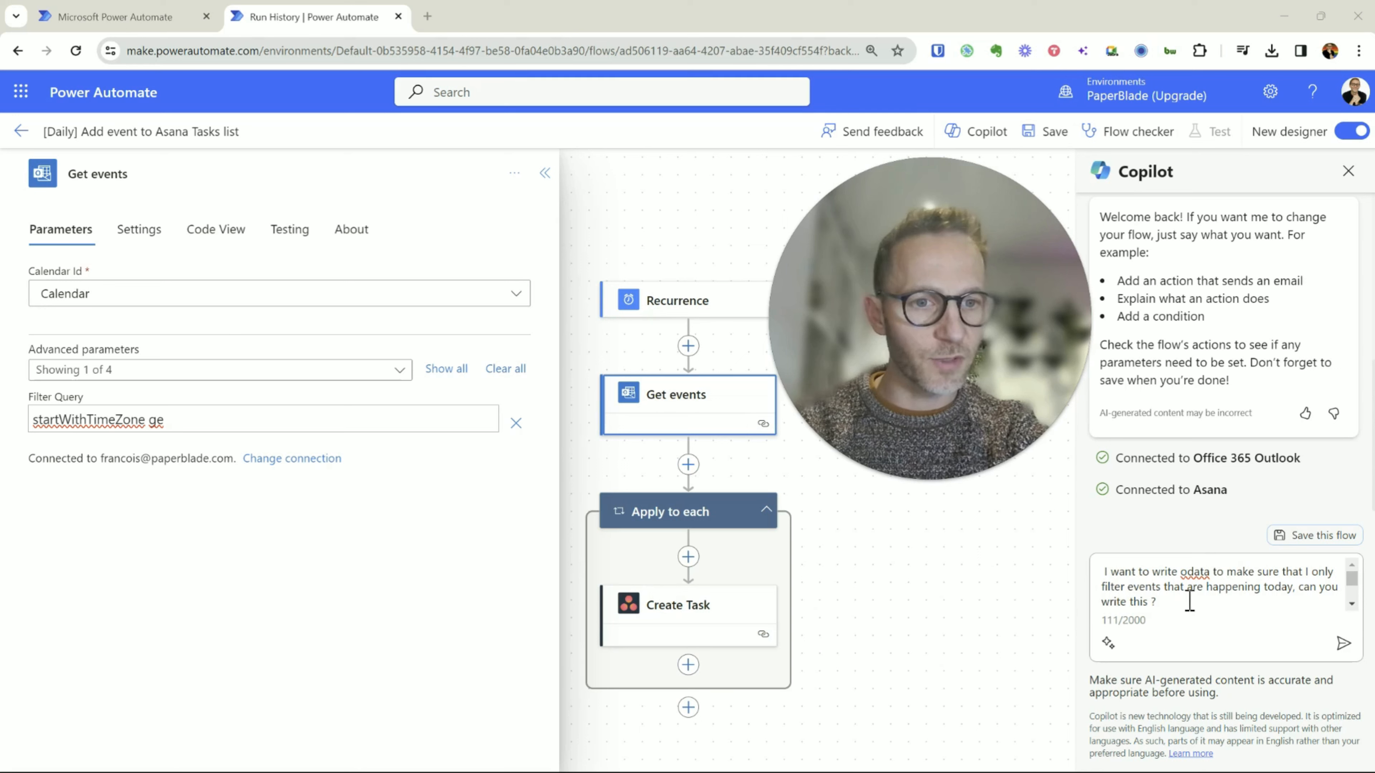
{"action": "double_click", "coordinate": [1197, 575]}
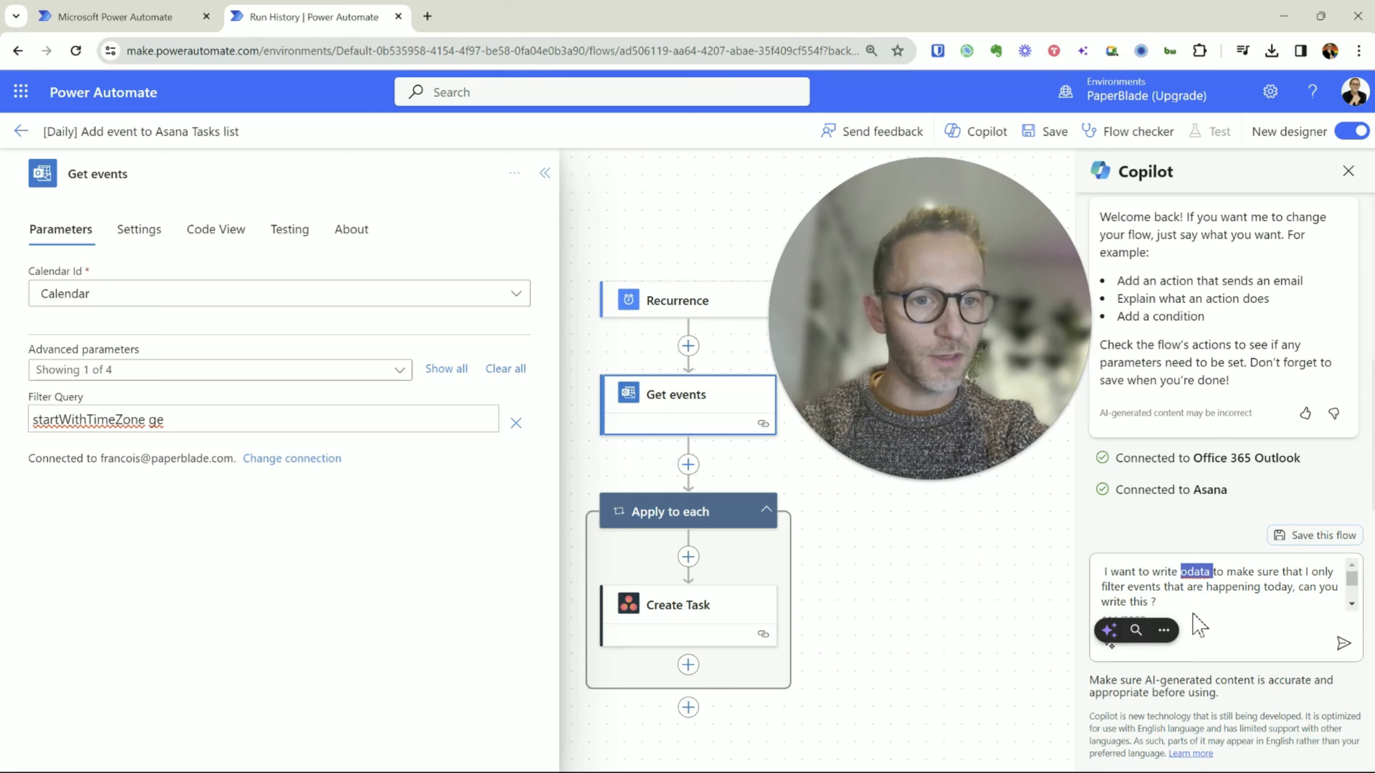
{"action": "left_click", "coordinate": [1200, 590]}
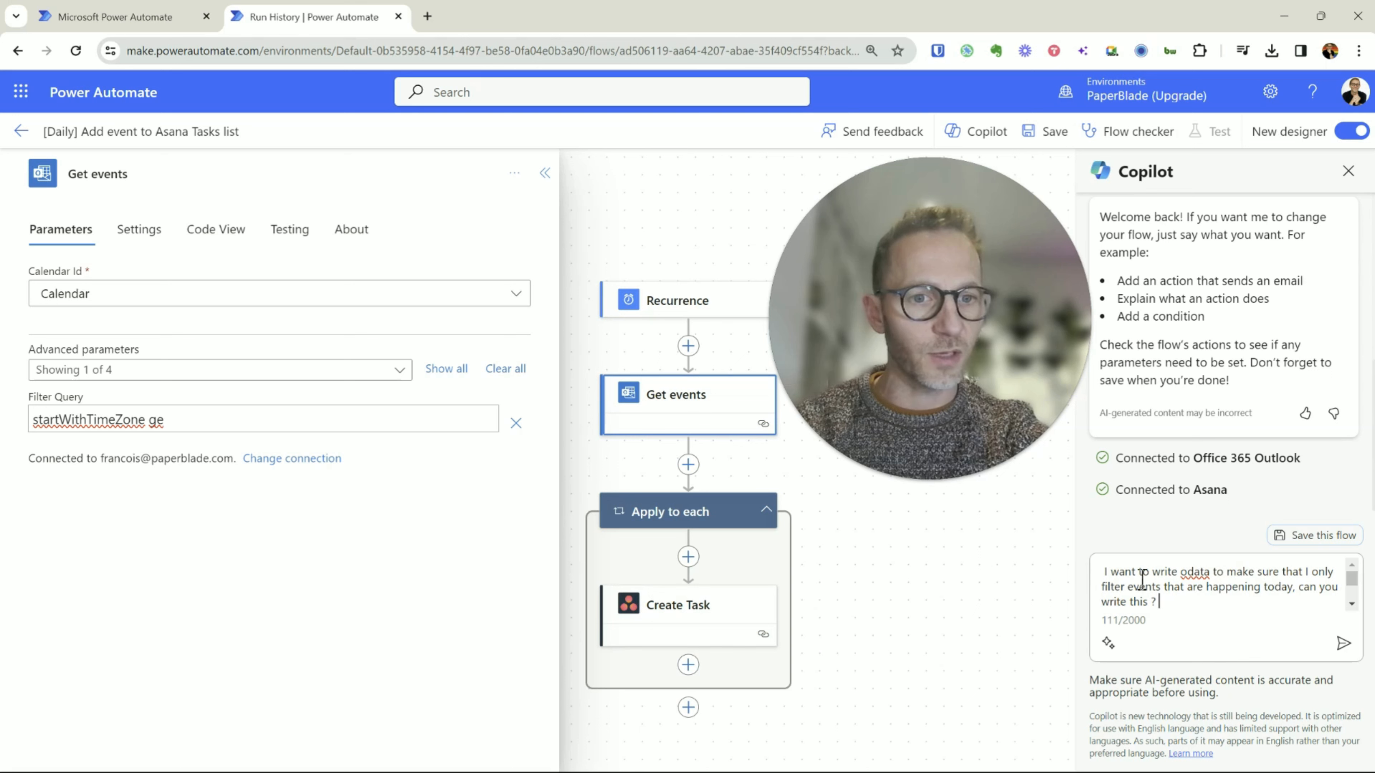
{"action": "type", "text": "in outlo"}
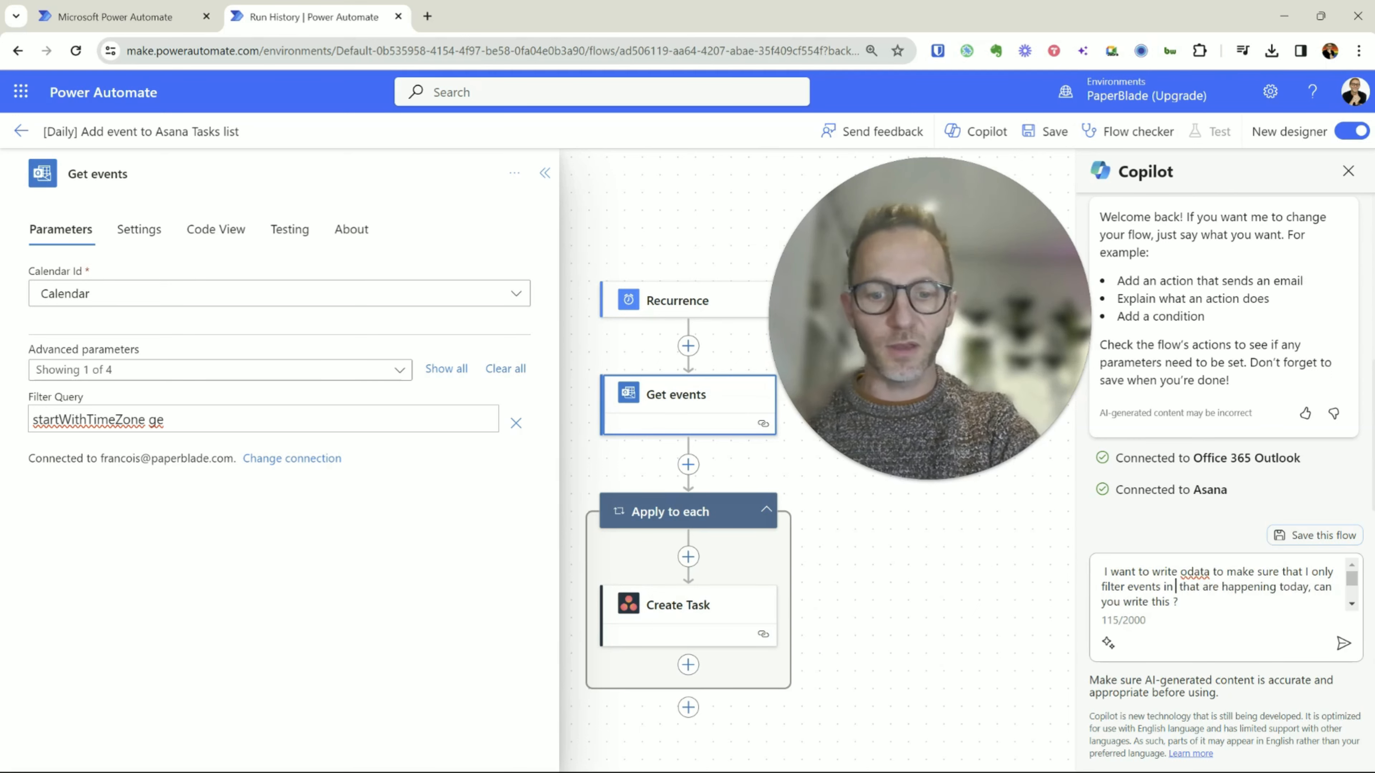
{"action": "type", "text": "ok calednar"}
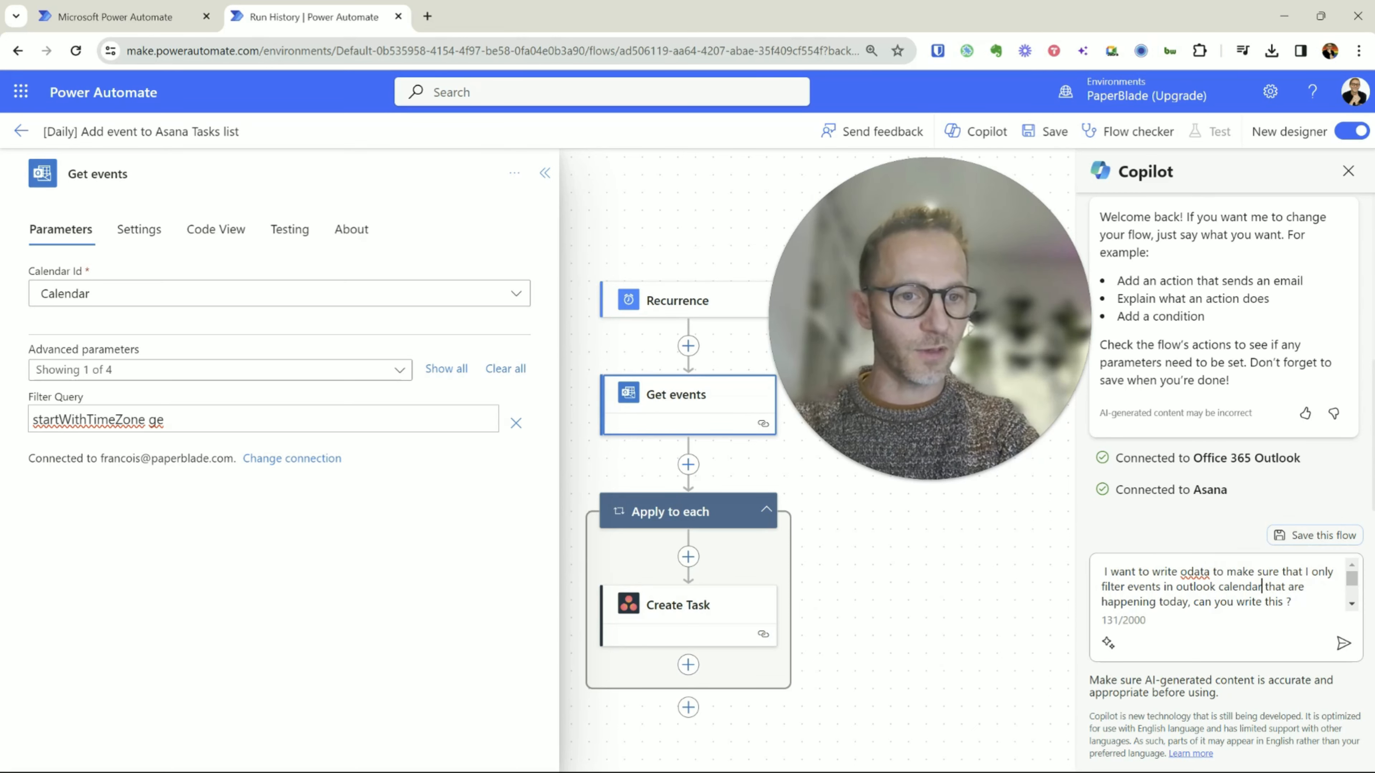
{"action": "key", "text": "Down"}
{"action": "key", "text": "Down"}
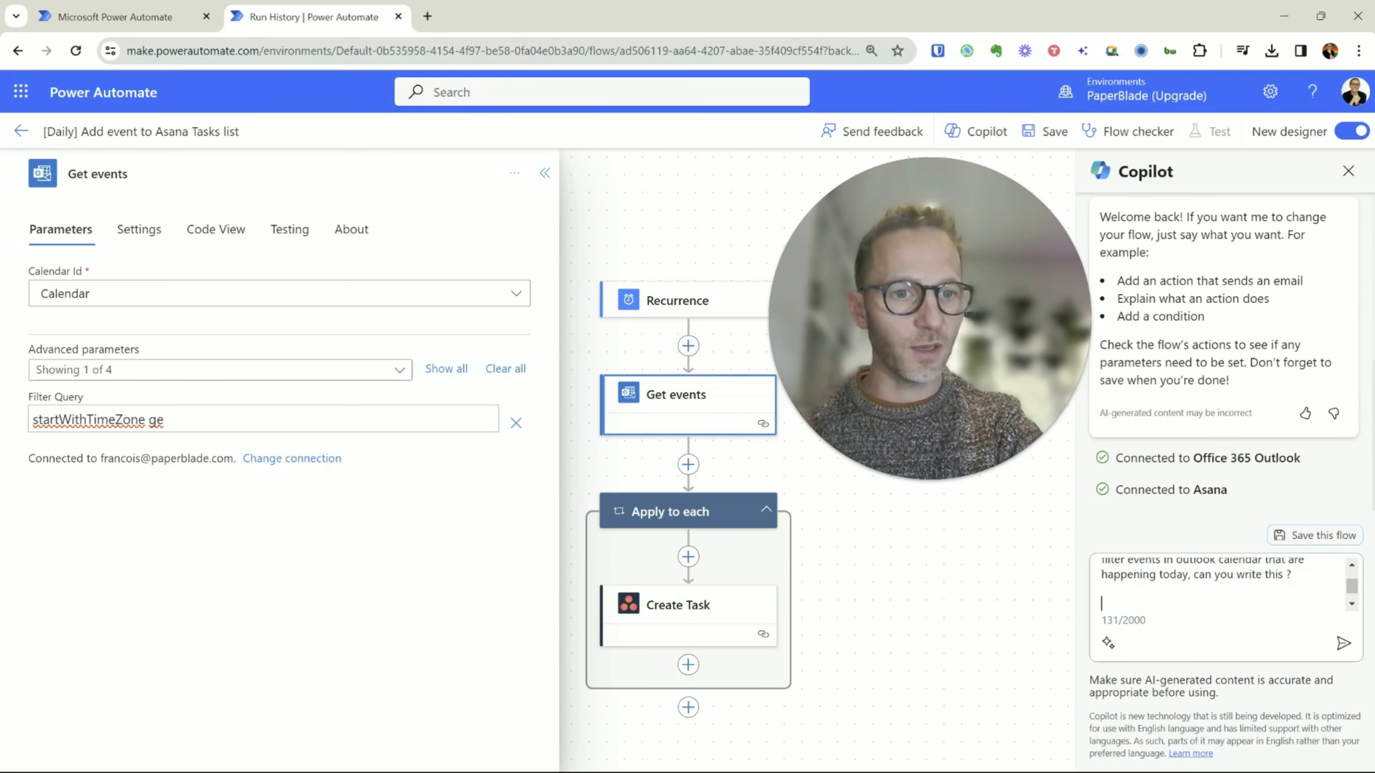
{"action": "key", "text": "Return"}
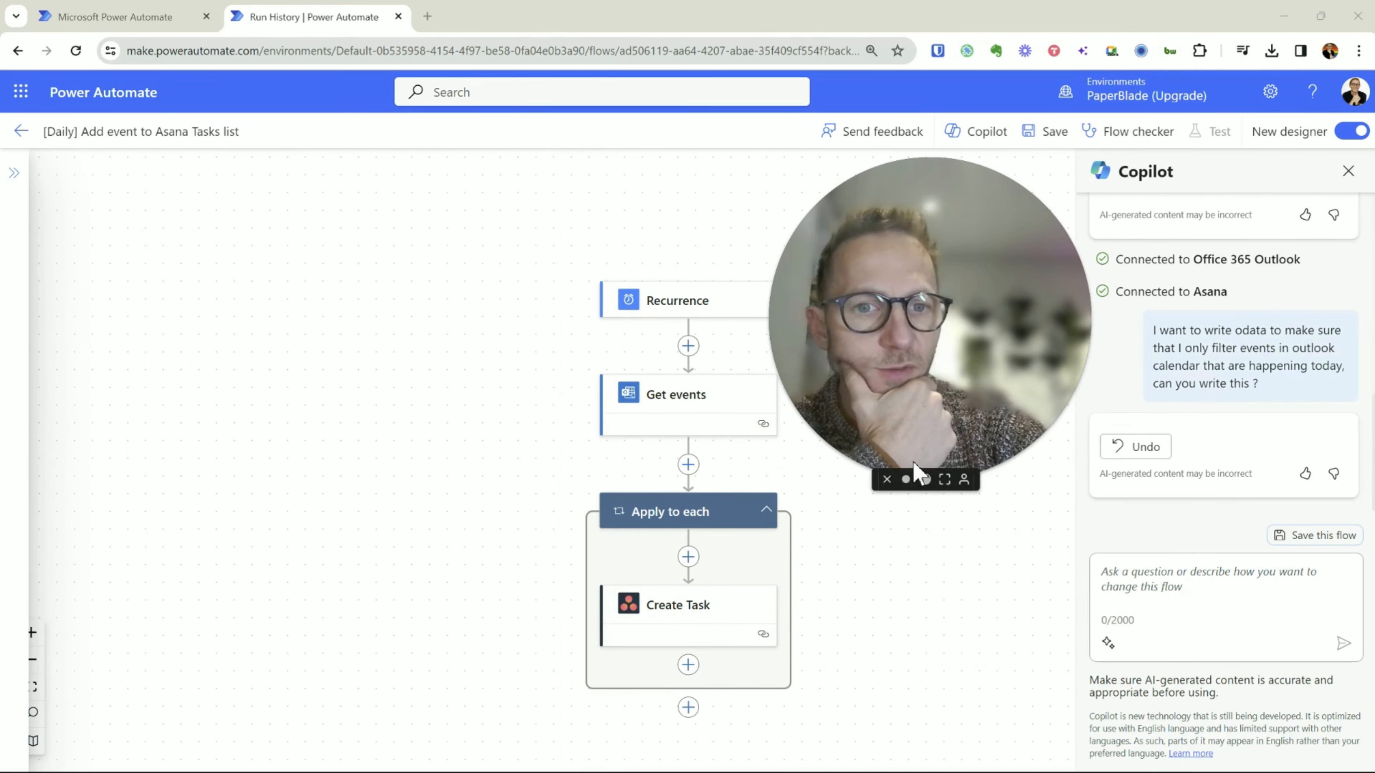
Step: Check the Filter Query of Get events and revert Copilot's last edit to the flow
{"action": "left_click", "coordinate": [912, 484]}
{"action": "left_click_drag", "start_coordinate": [869, 412], "coordinate": [965, 287]}
{"action": "left_click", "coordinate": [689, 414]}
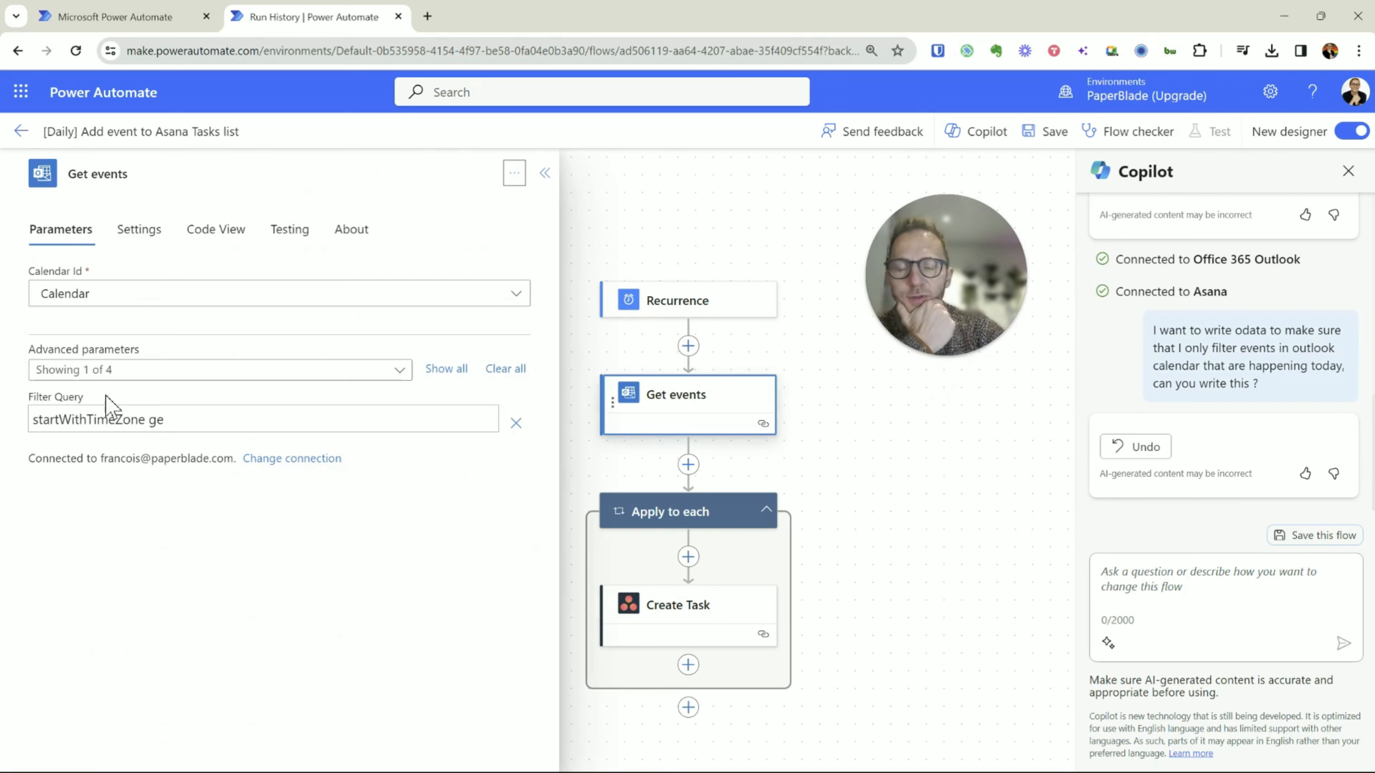
{"action": "triple_click", "coordinate": [49, 409]}
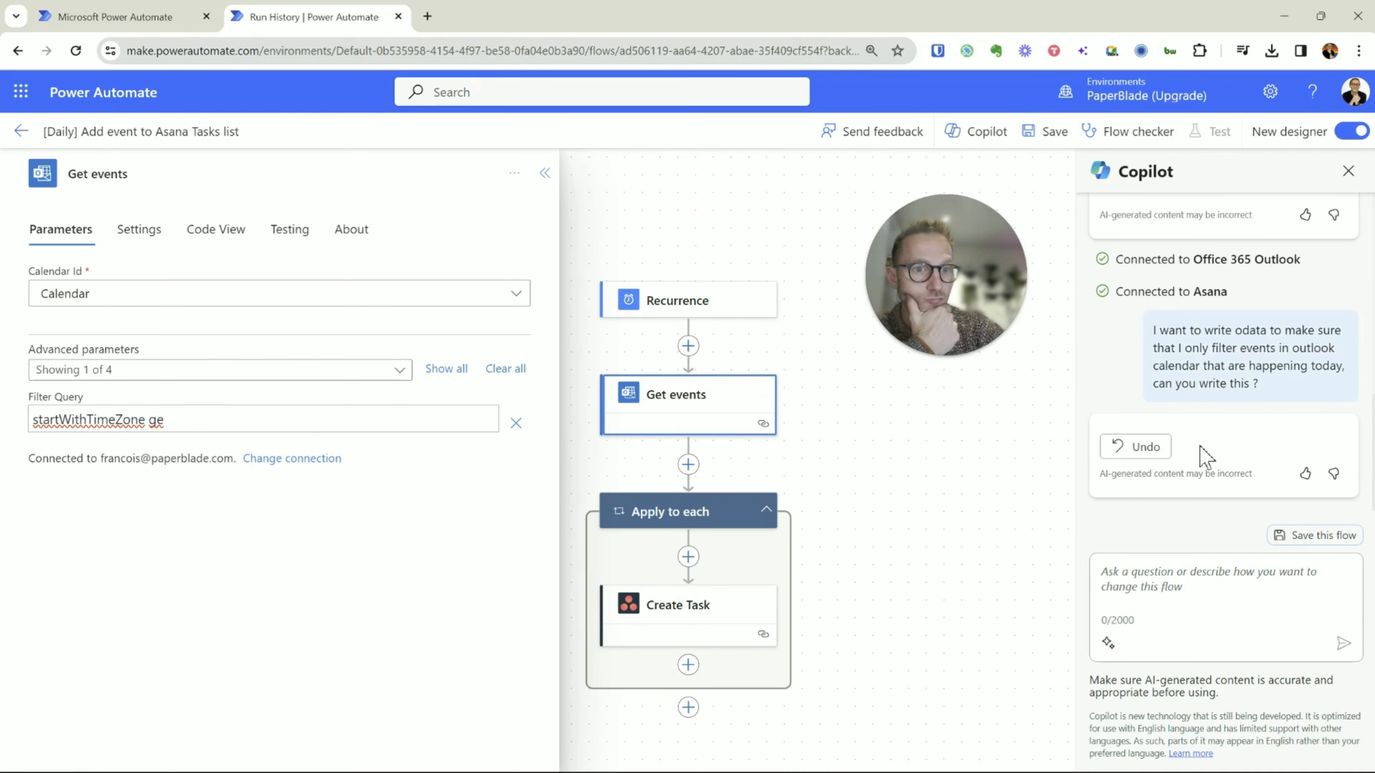
{"action": "left_click", "coordinate": [1152, 450]}
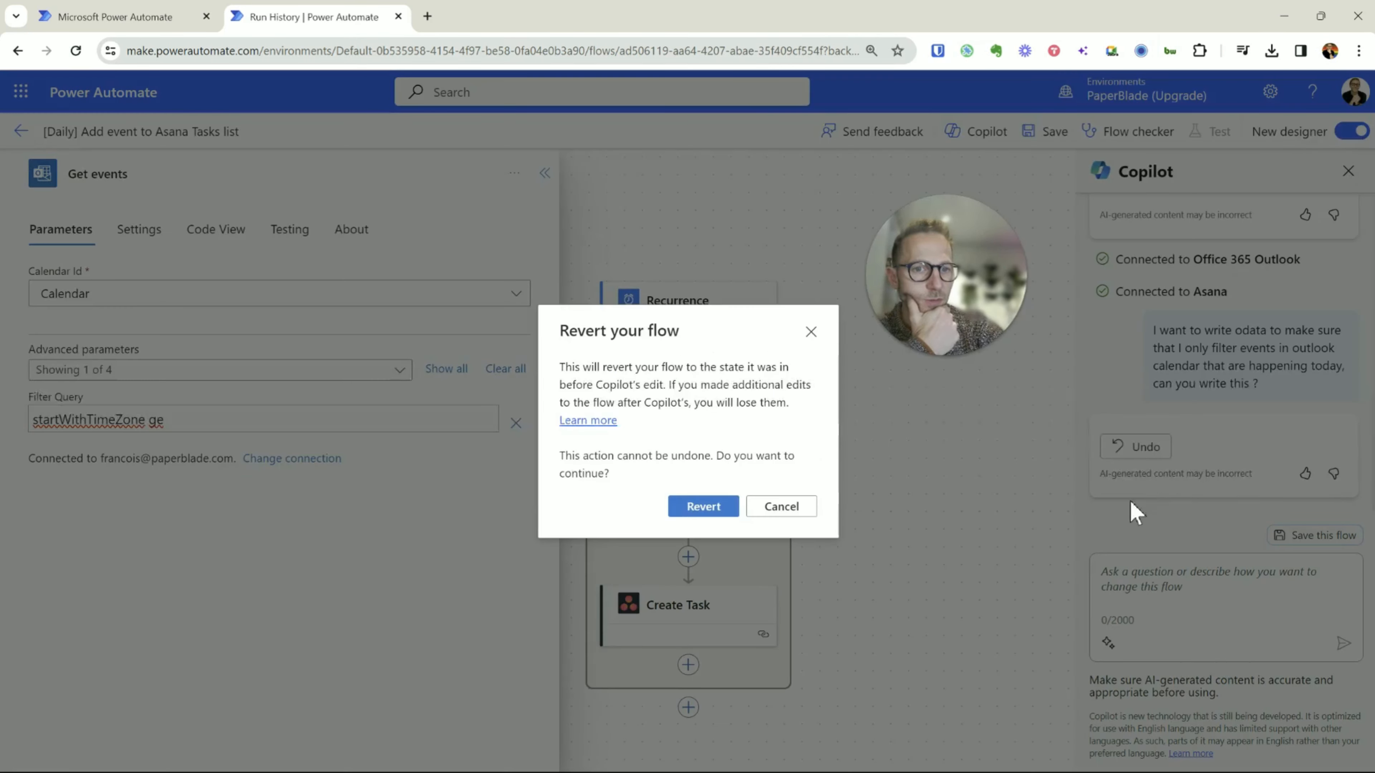
{"action": "left_click", "coordinate": [715, 509]}
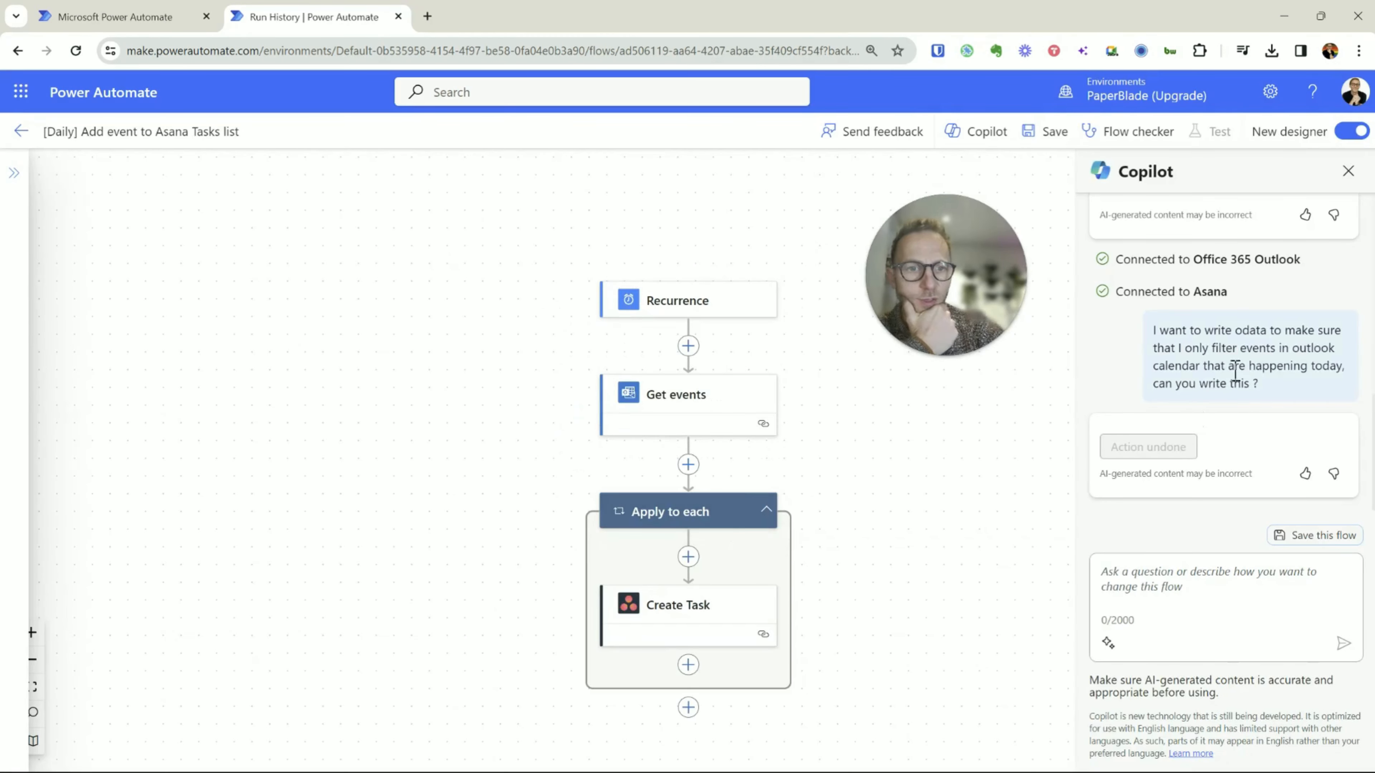
Step: Resend the earlier Copilot request for odata filtering today's Outlook calendar events, reworded to end with "can you give me the odata query ?"
{"action": "left_click_drag", "start_coordinate": [1260, 384], "coordinate": [1153, 328]}
{"action": "key", "text": "ctrl+c"}
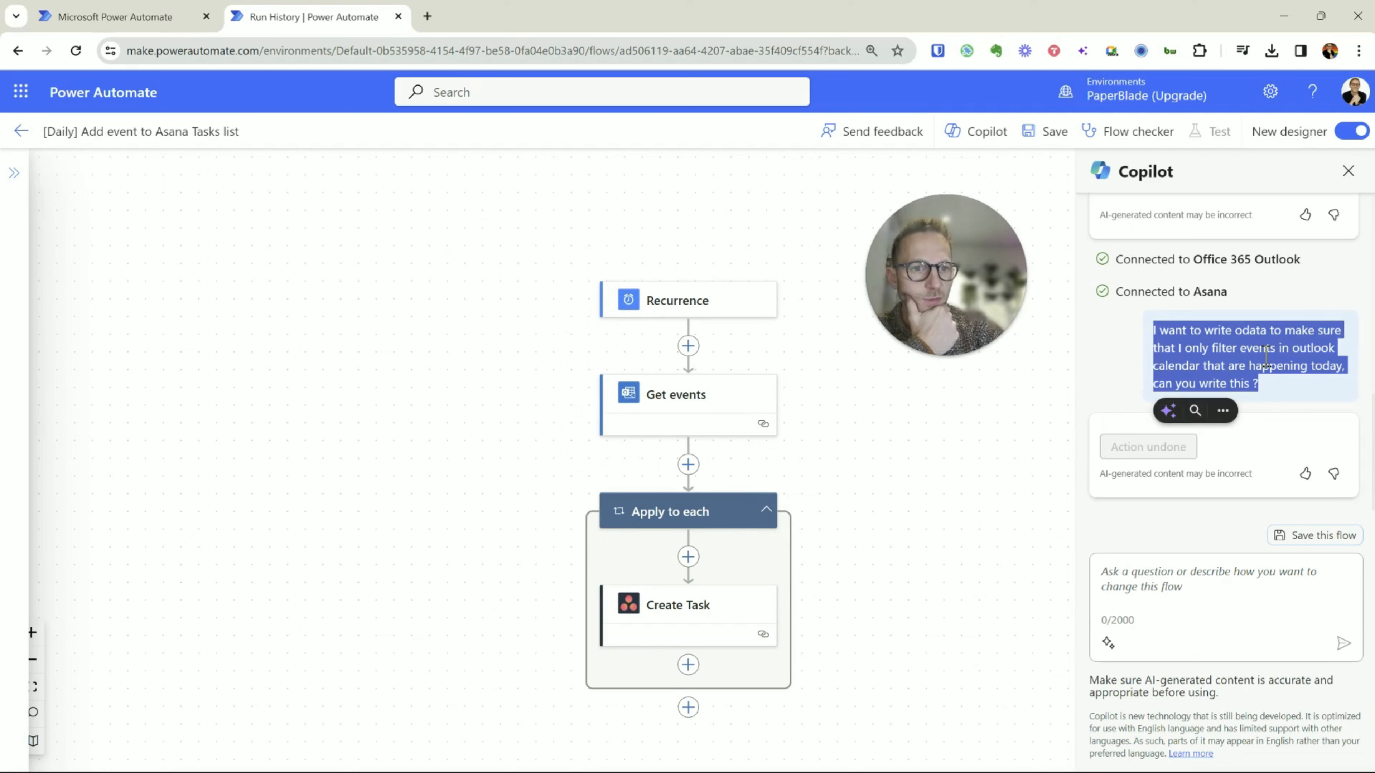
{"action": "left_click", "coordinate": [1206, 579]}
{"action": "key", "text": "ctrl+v"}
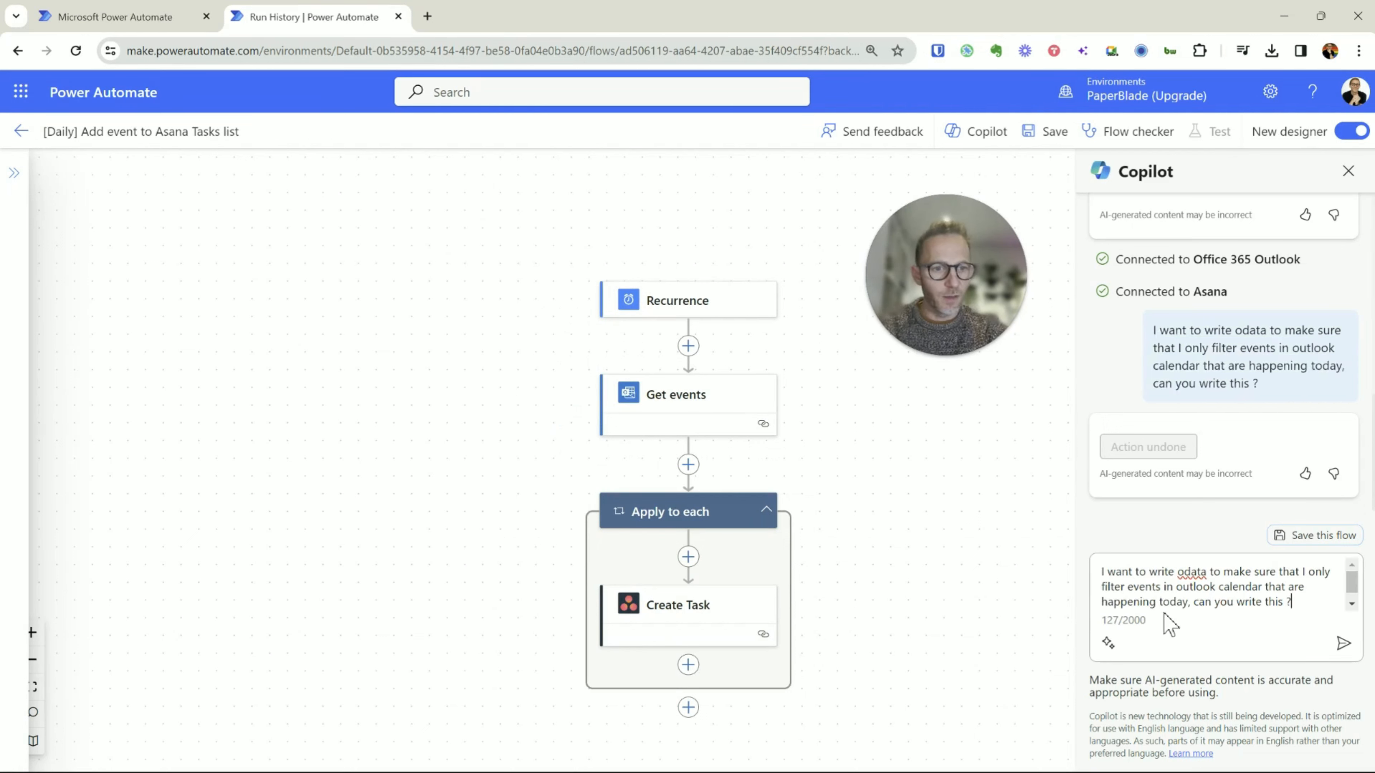
{"action": "double_click", "coordinate": [1251, 599]}
{"action": "type", "text": "give my "}
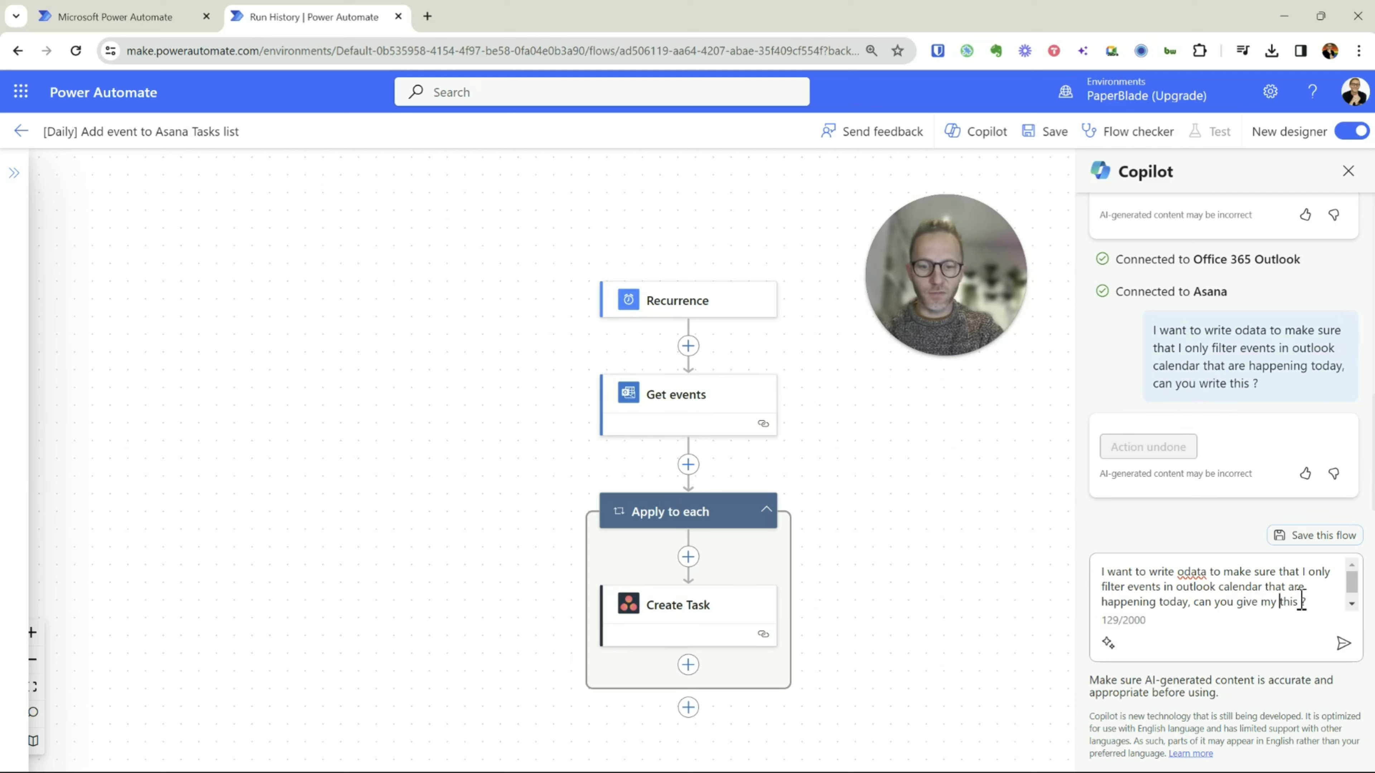
{"action": "type", "text": " the oda"}
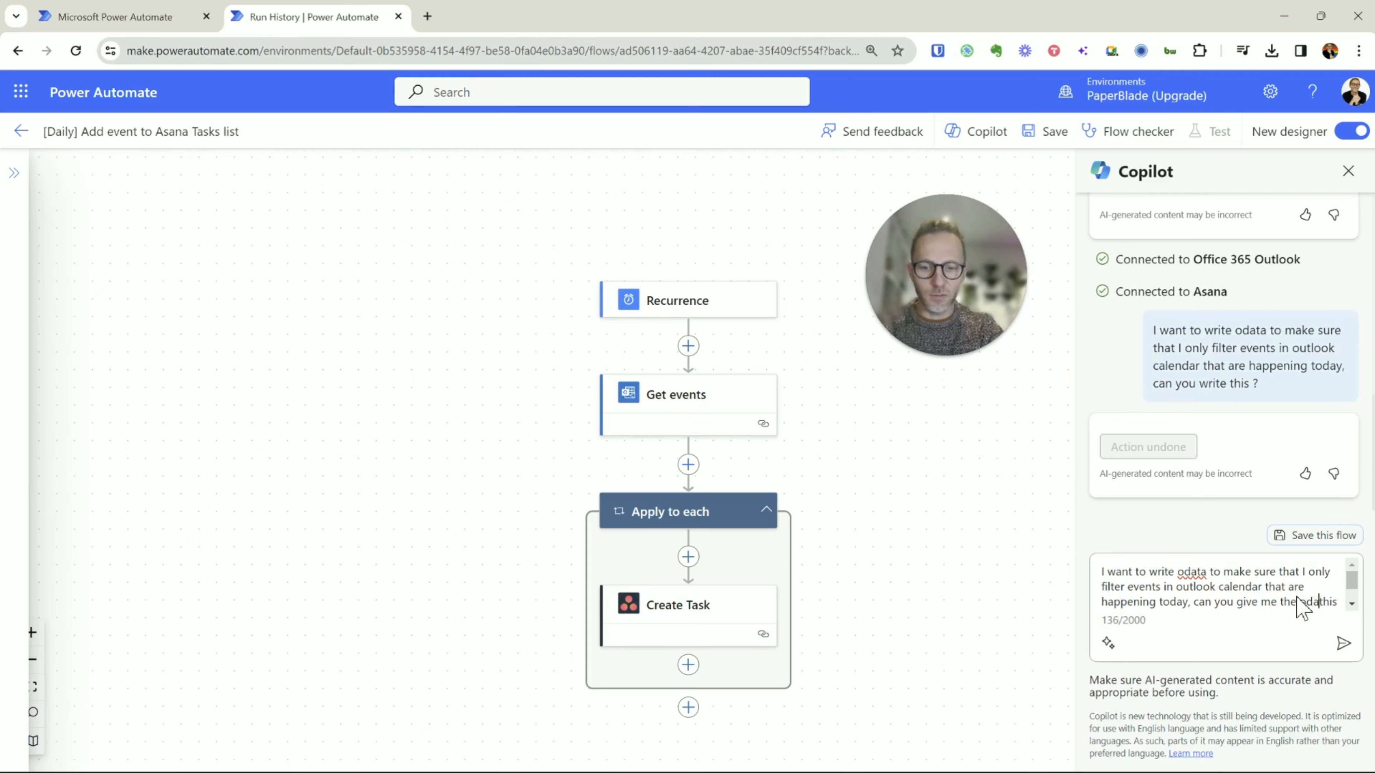
{"action": "type", "text": "ta "}
{"action": "type", "text": "prom?"}
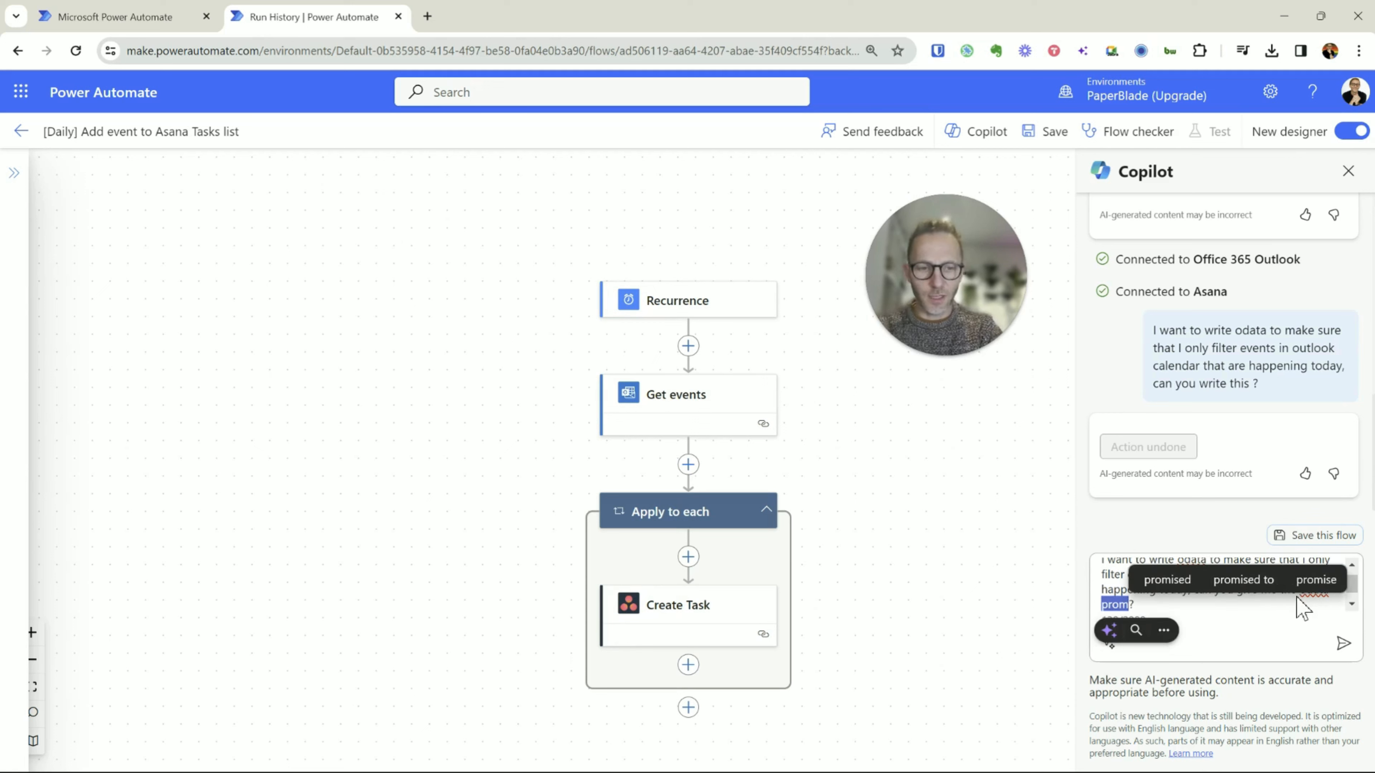
{"action": "key", "text": "BackSpace"}
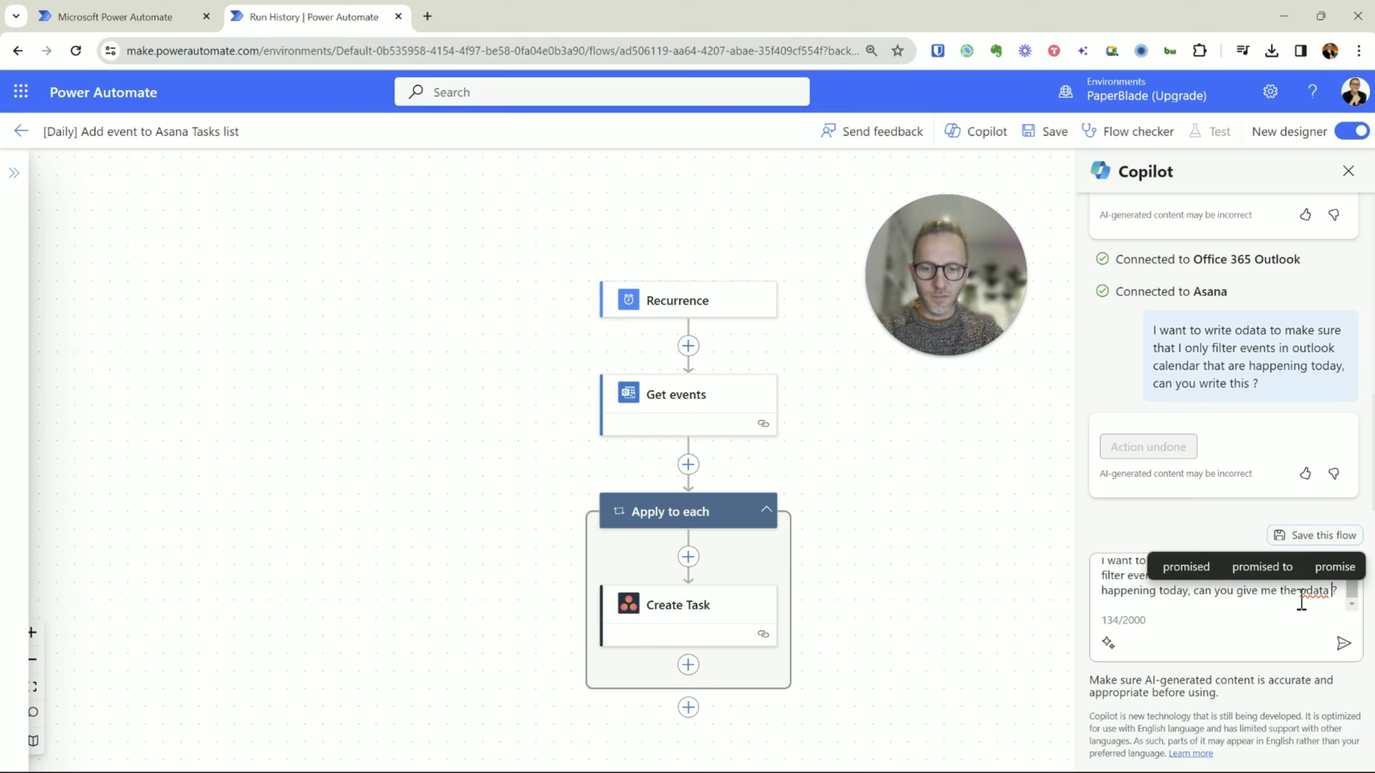
{"action": "type", "text": "query"}
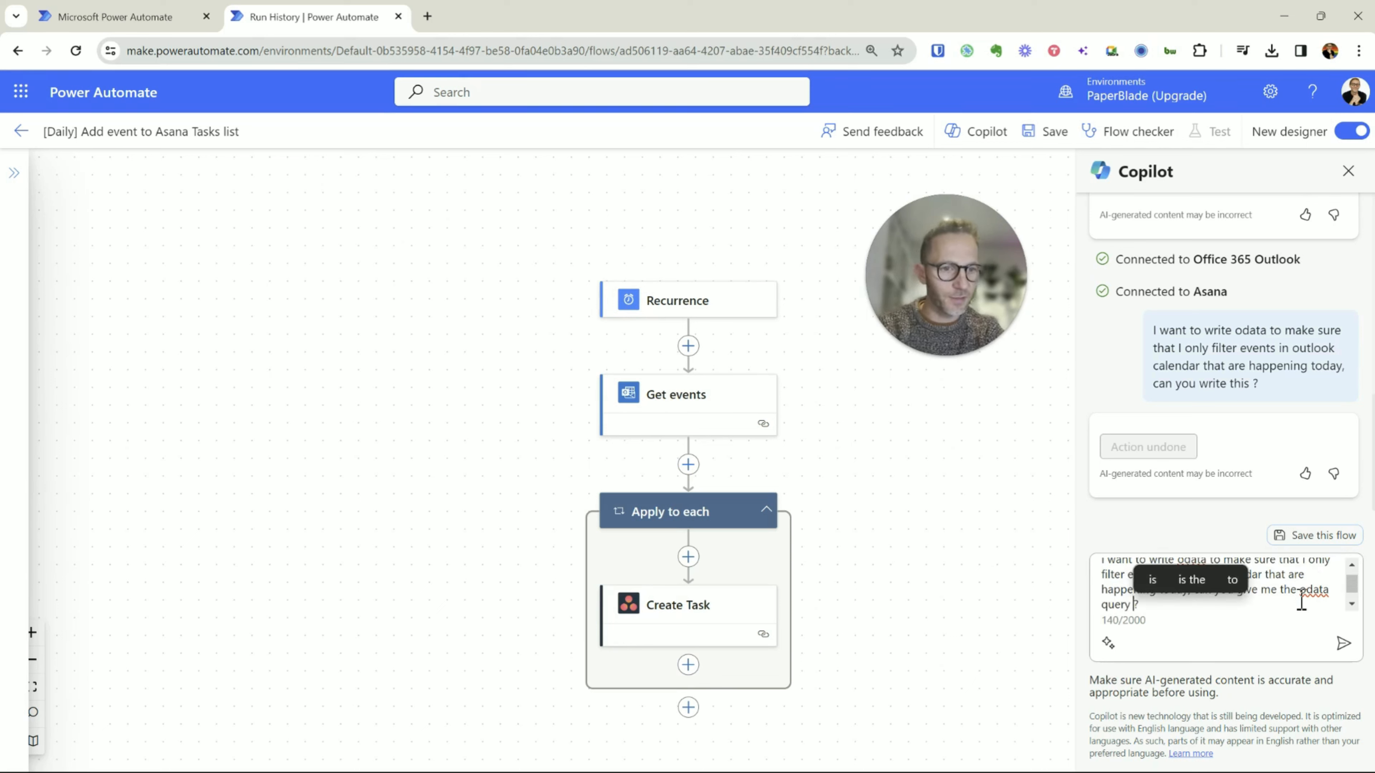
{"action": "key", "text": "Return"}
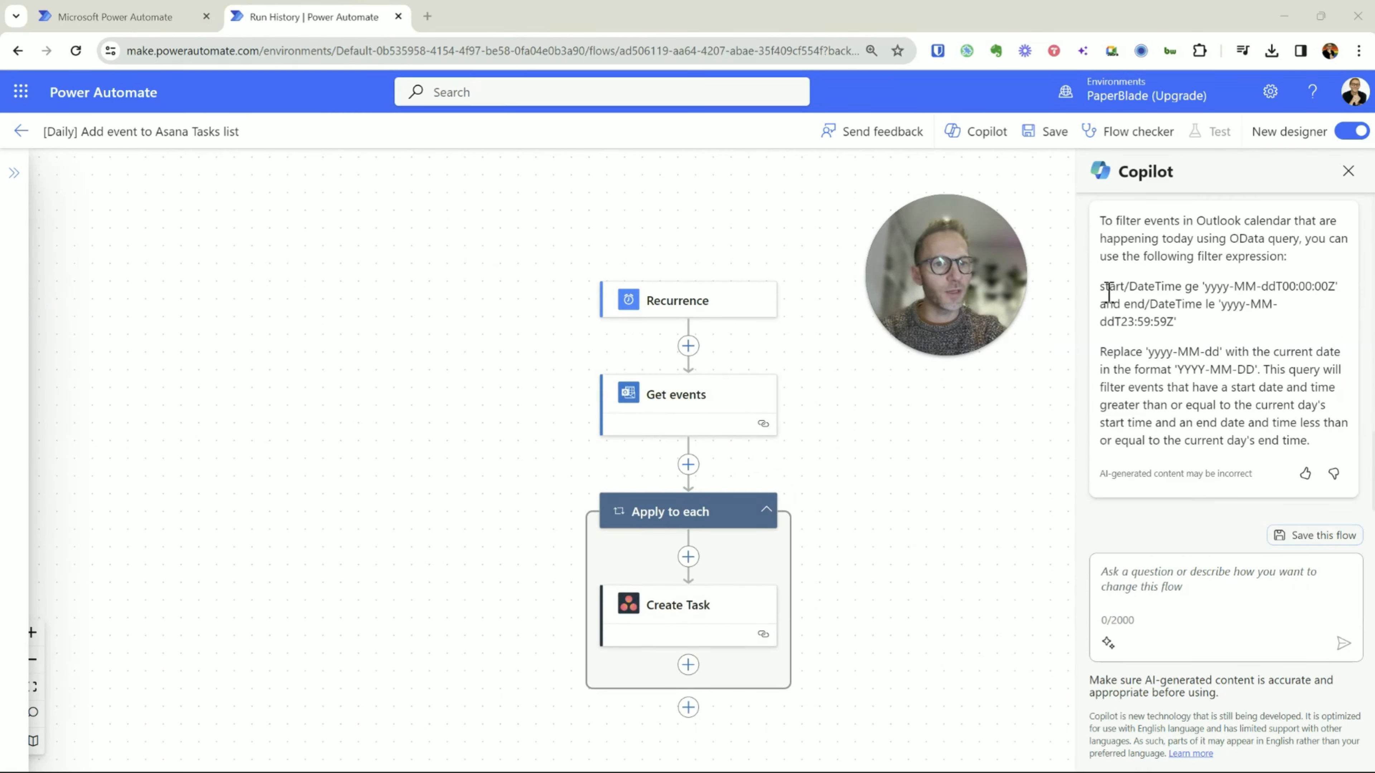
Step: Examine the filter expression and the date placeholder instructions in Copilot's reply
{"action": "left_click_drag", "start_coordinate": [1108, 292], "coordinate": [1245, 332]}
{"action": "left_click", "coordinate": [1224, 352]}
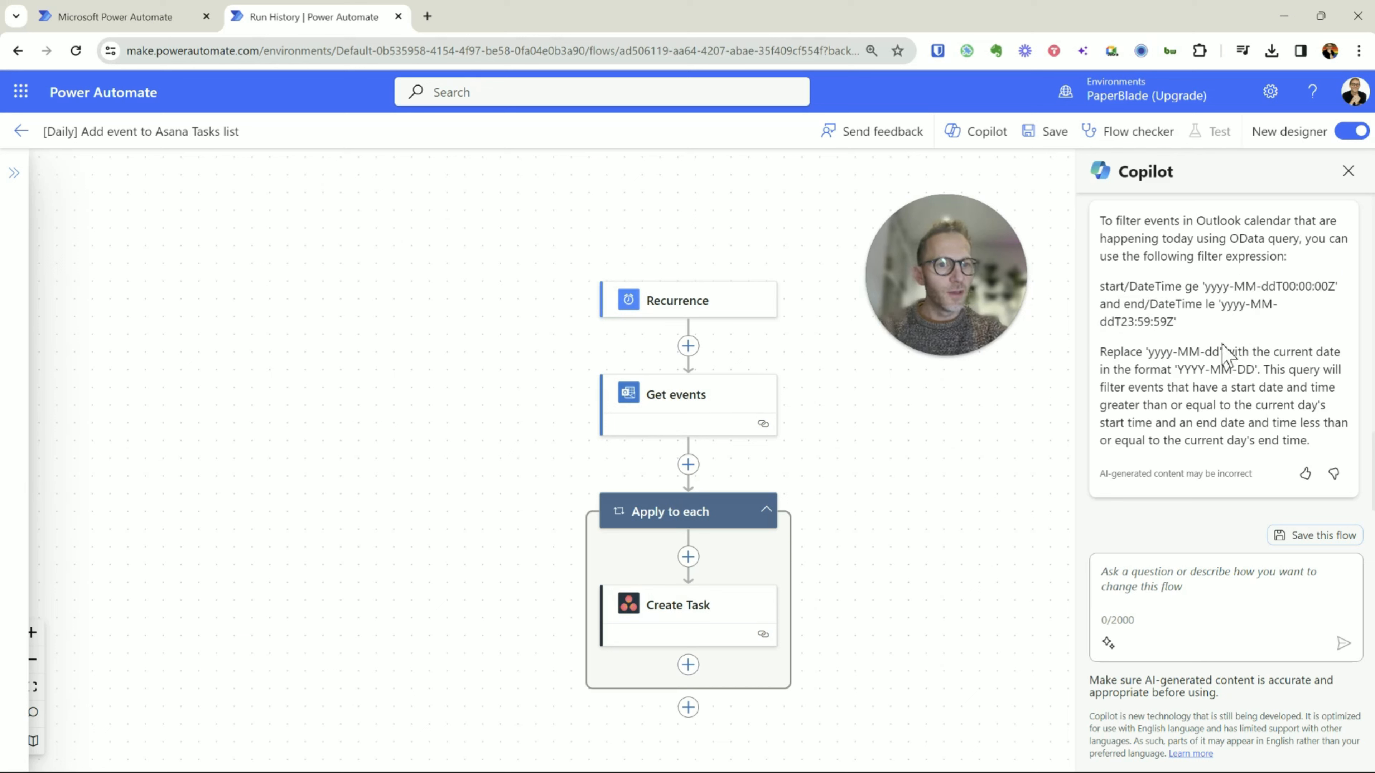
{"action": "left_click_drag", "start_coordinate": [1148, 352], "coordinate": [1208, 351]}
{"action": "left_click", "coordinate": [1325, 339]}
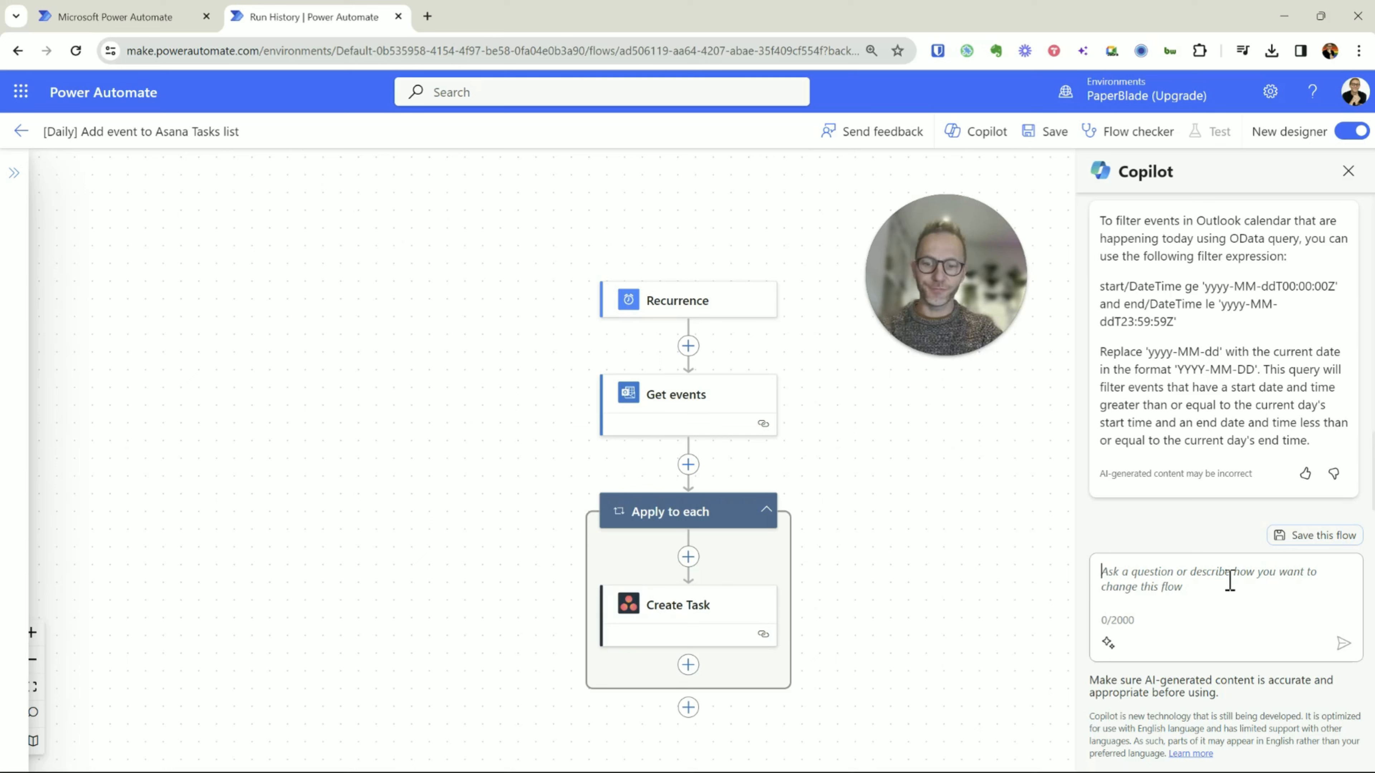
Step: Ask Copilot "what is the query to get current data in power automate"
{"action": "type", "text": "wht"}
{"action": "key", "text": "BackSpace"}
{"action": "key", "text": "BackSpace"}
{"action": "type", "text": "at"}
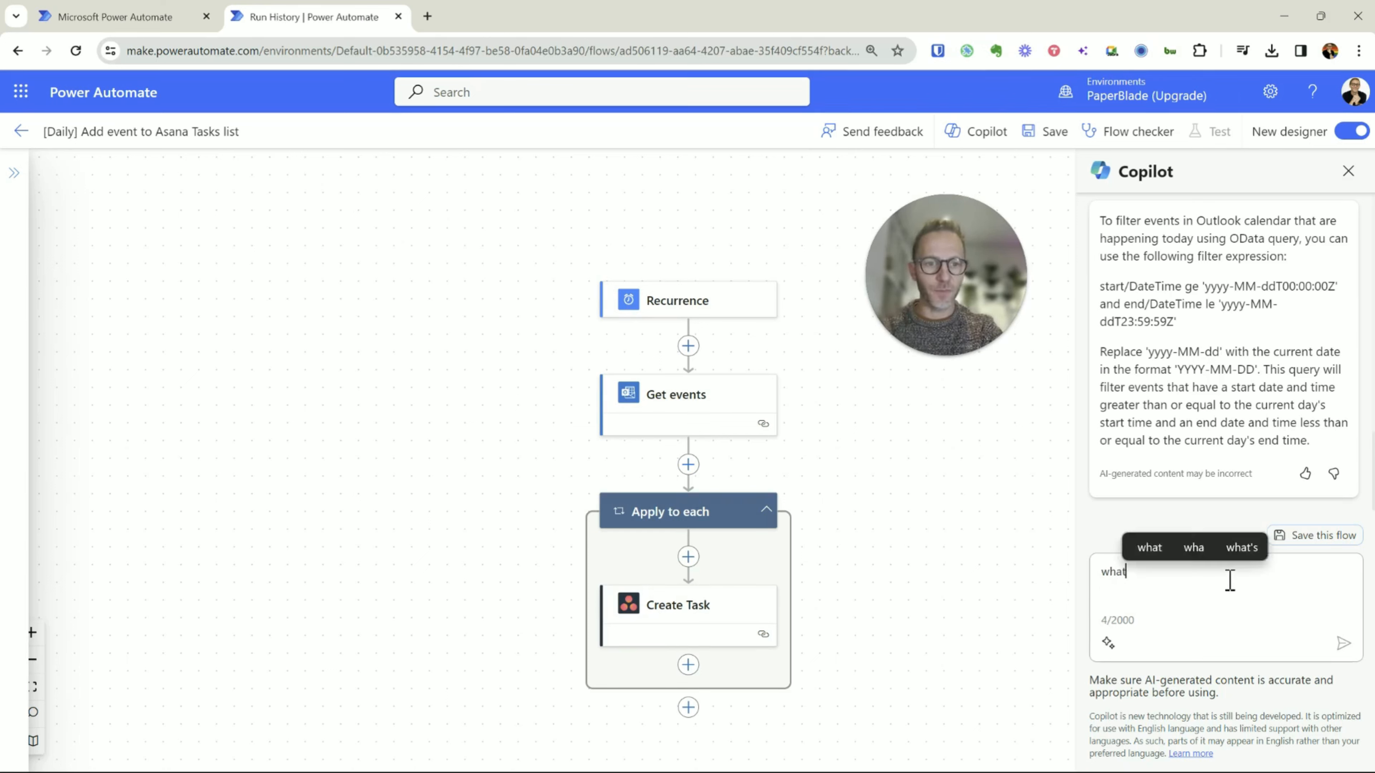
{"action": "type", "text": " is the quer"}
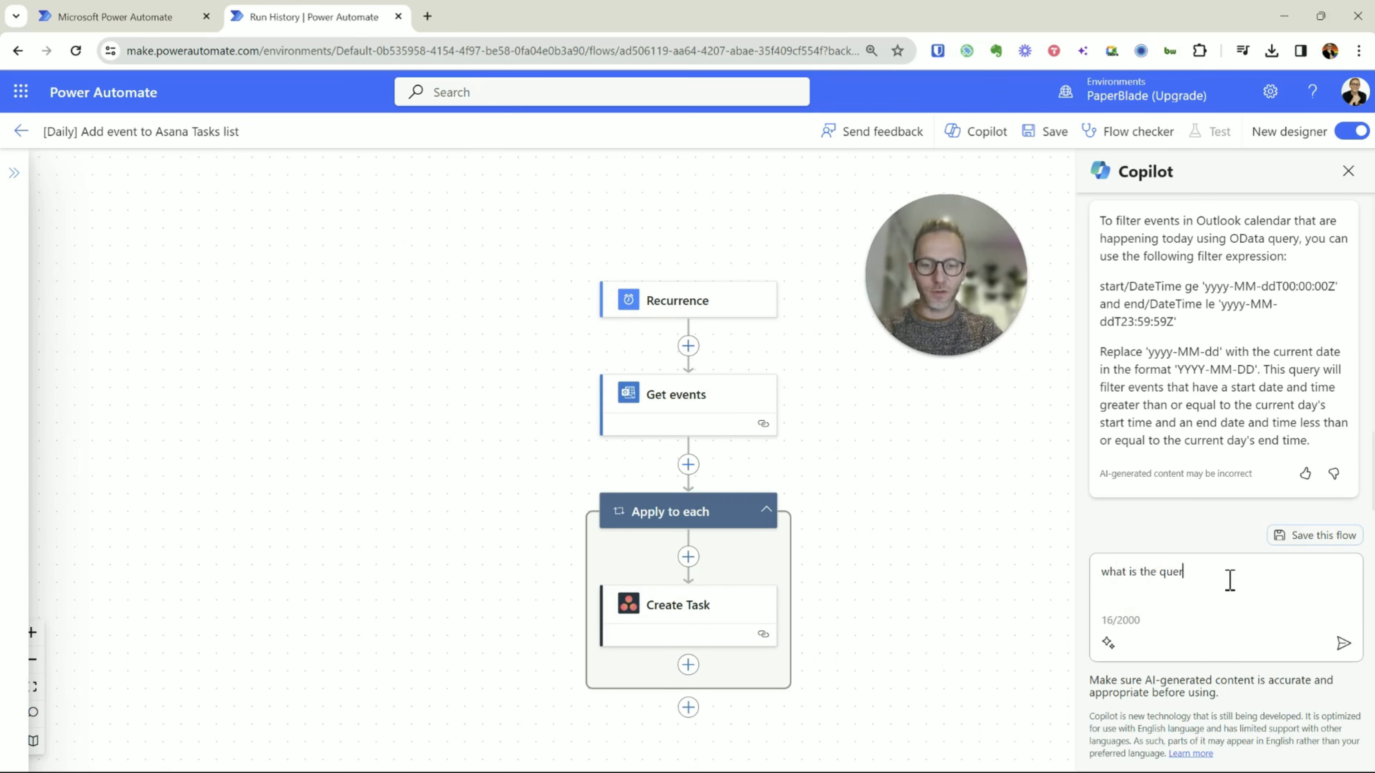
{"action": "type", "text": "y to get currnet data in power automate"}
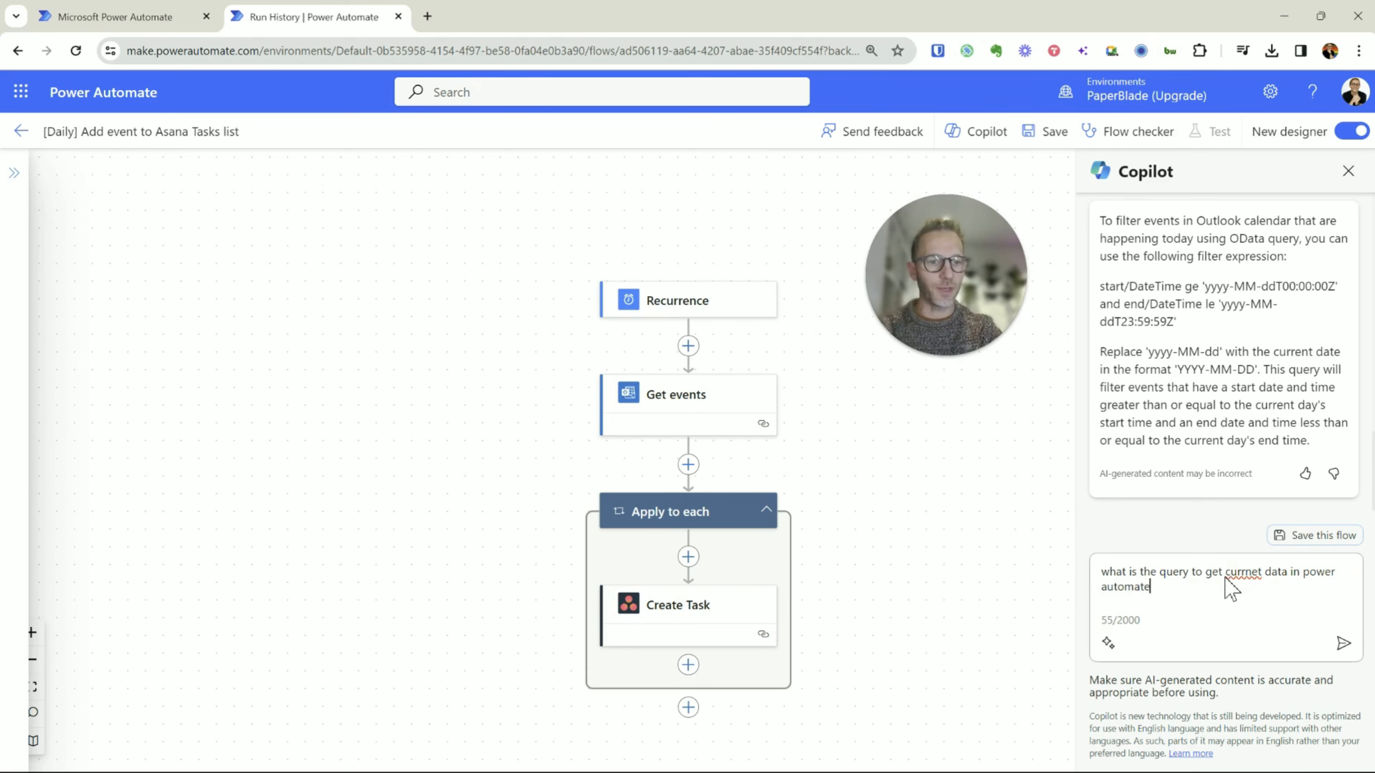
{"action": "double_click", "coordinate": [1224, 575]}
{"action": "type", "text": "cur"}
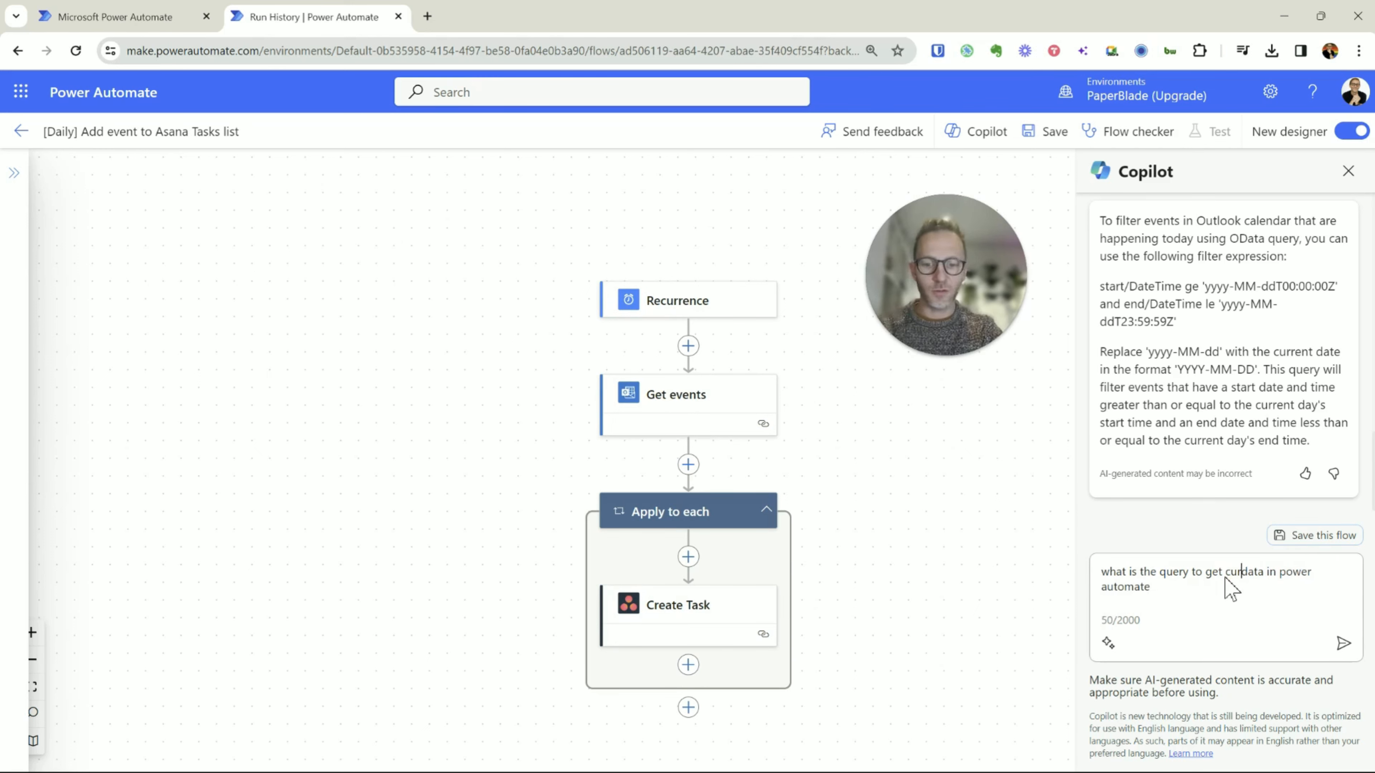
{"action": "type", "text": "rnet"}
{"action": "key", "text": "BackSpace"}
{"action": "key", "text": "BackSpace"}
{"action": "key", "text": "BackSpace"}
{"action": "key", "text": "BackSpace"}
{"action": "type", "text": "ent"}
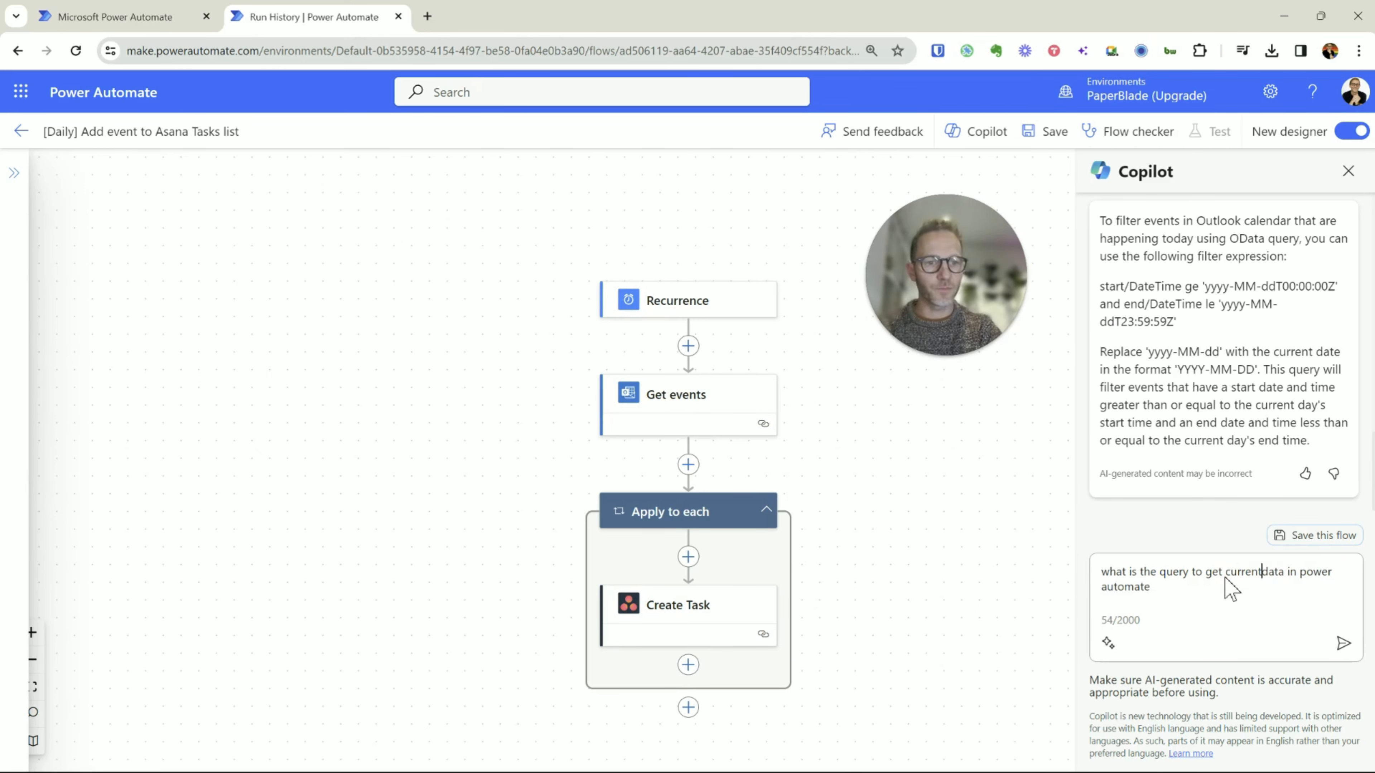
{"action": "key", "text": "Return"}
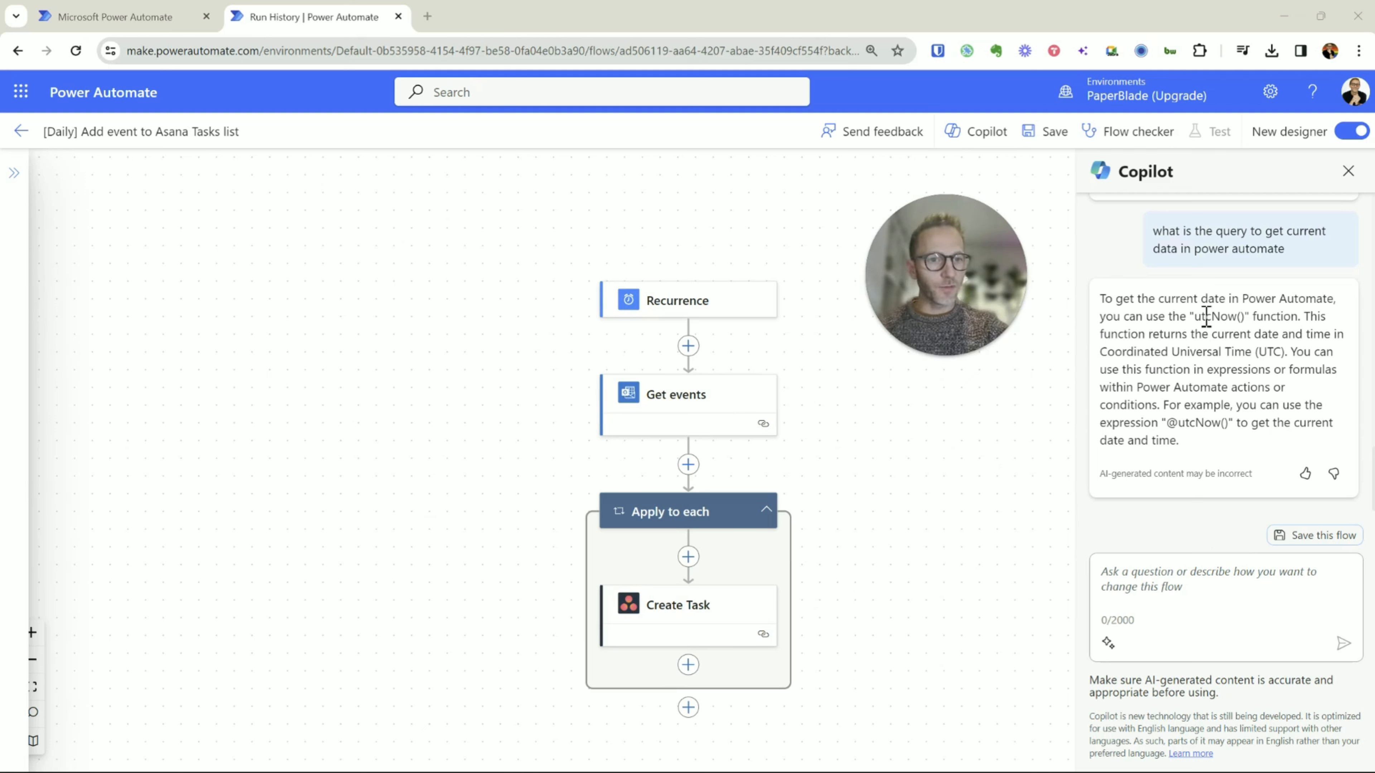
Step: Review the utcNow() function in Copilot's answer and compare it with the earlier start/DateTime filter expression
{"action": "left_click_drag", "start_coordinate": [1194, 317], "coordinate": [1246, 317]}
{"action": "left_click", "coordinate": [1229, 317]}
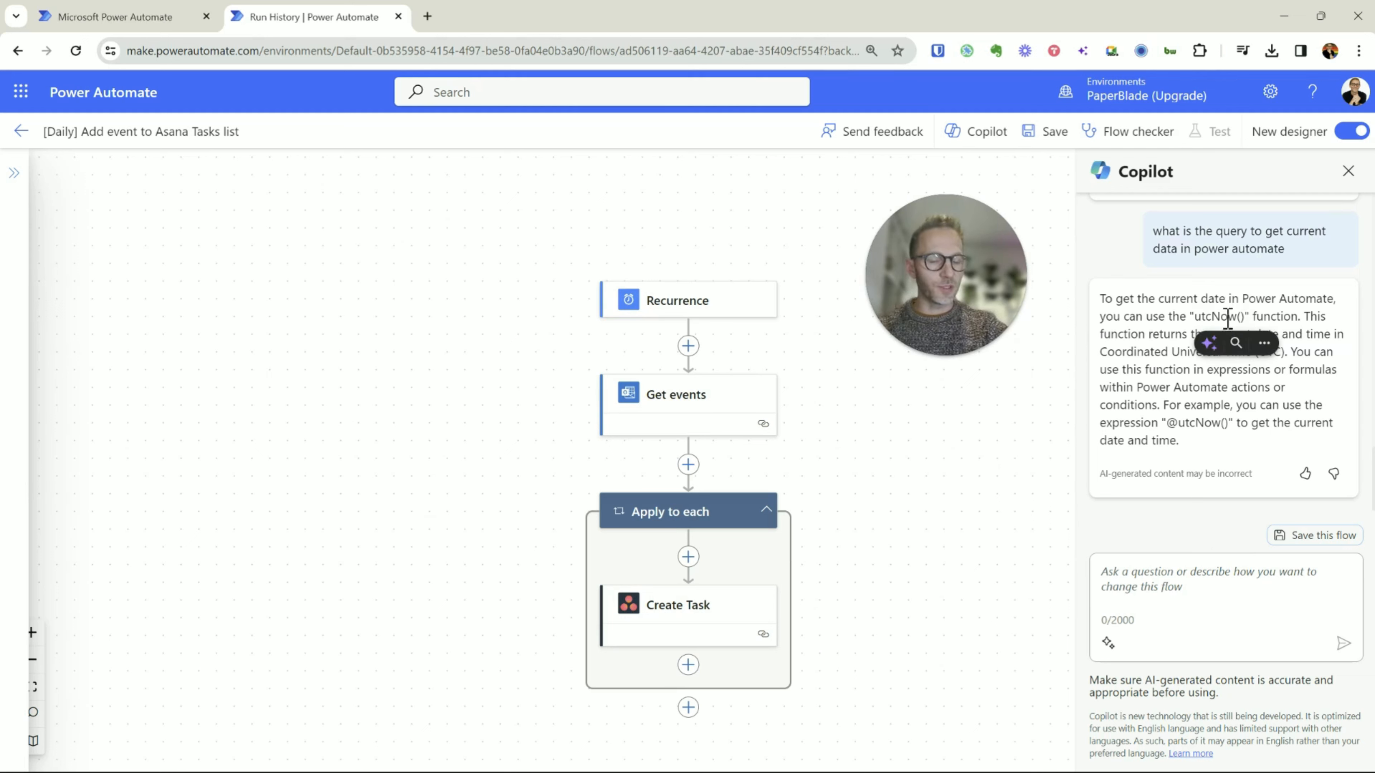
{"action": "double_click", "coordinate": [1274, 317]}
{"action": "left_click", "coordinate": [1239, 316]}
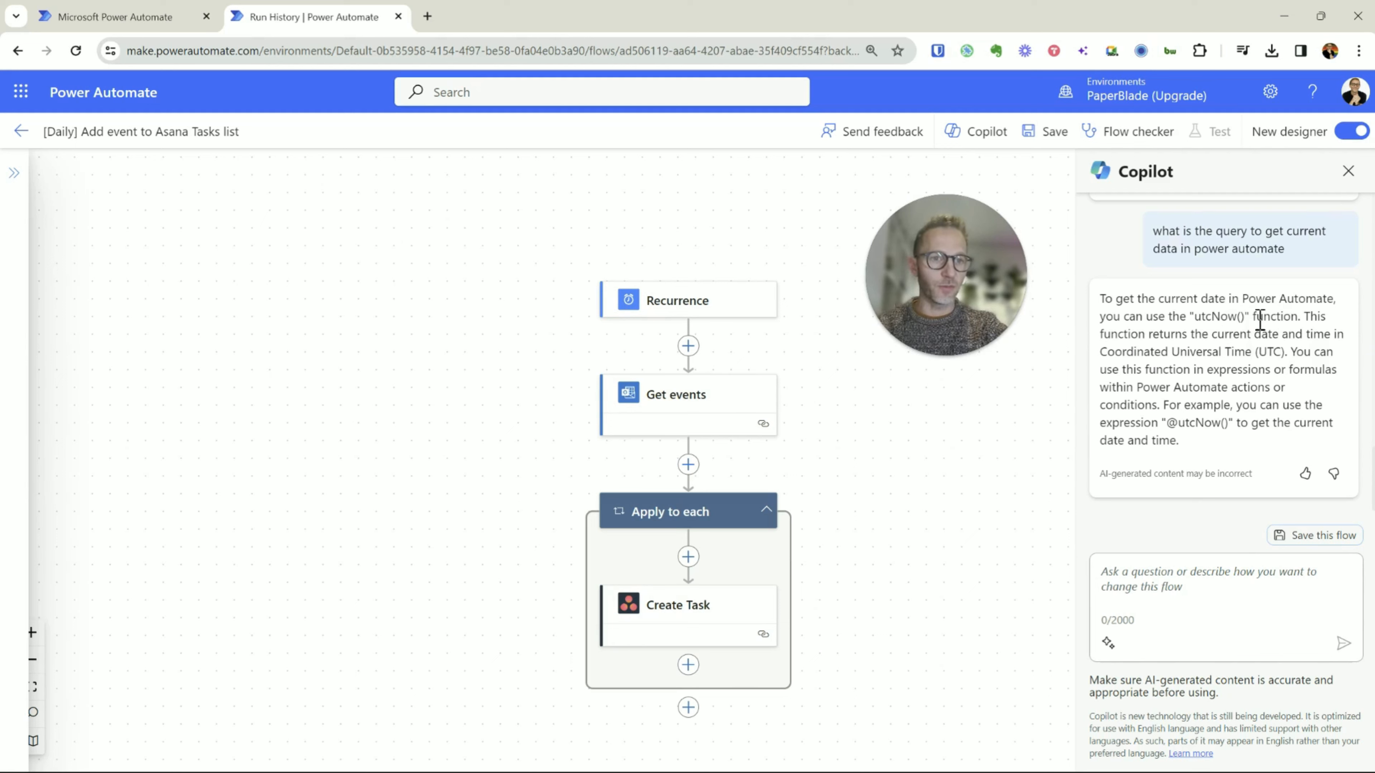
{"action": "scroll", "coordinate": [1260, 320], "scroll_direction": "up", "scroll_amount": 3}
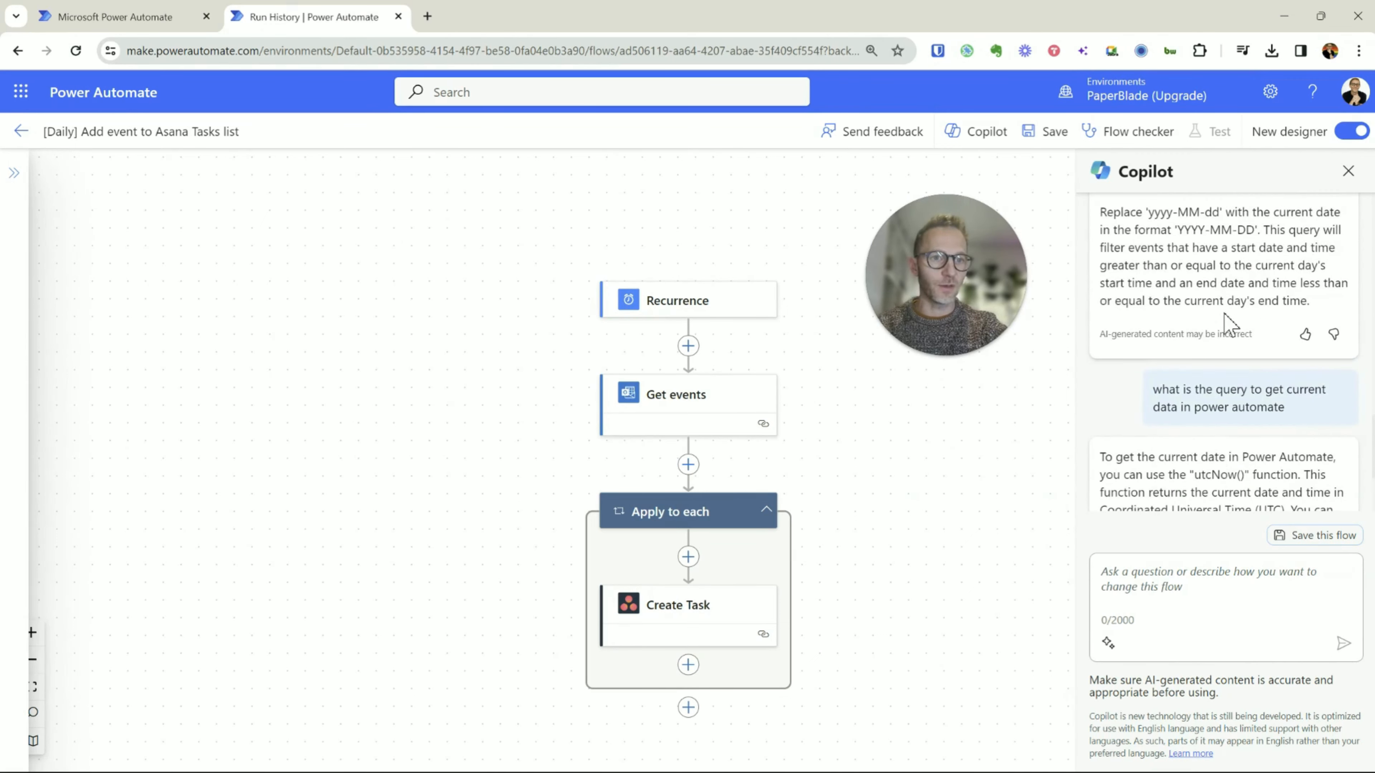
{"action": "scroll", "coordinate": [1224, 319], "scroll_direction": "up", "scroll_amount": 2}
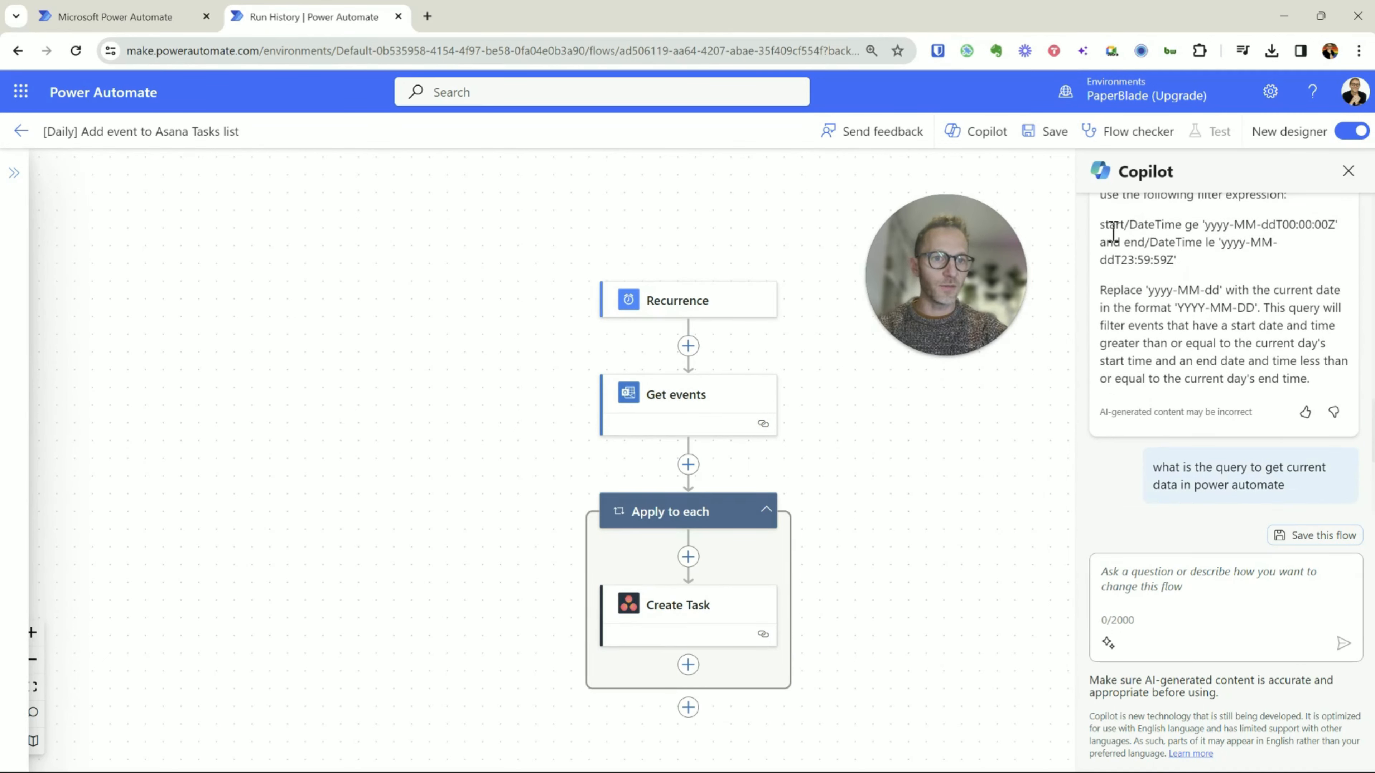
{"action": "triple_click", "coordinate": [1112, 232]}
{"action": "left_click", "coordinate": [1206, 269]}
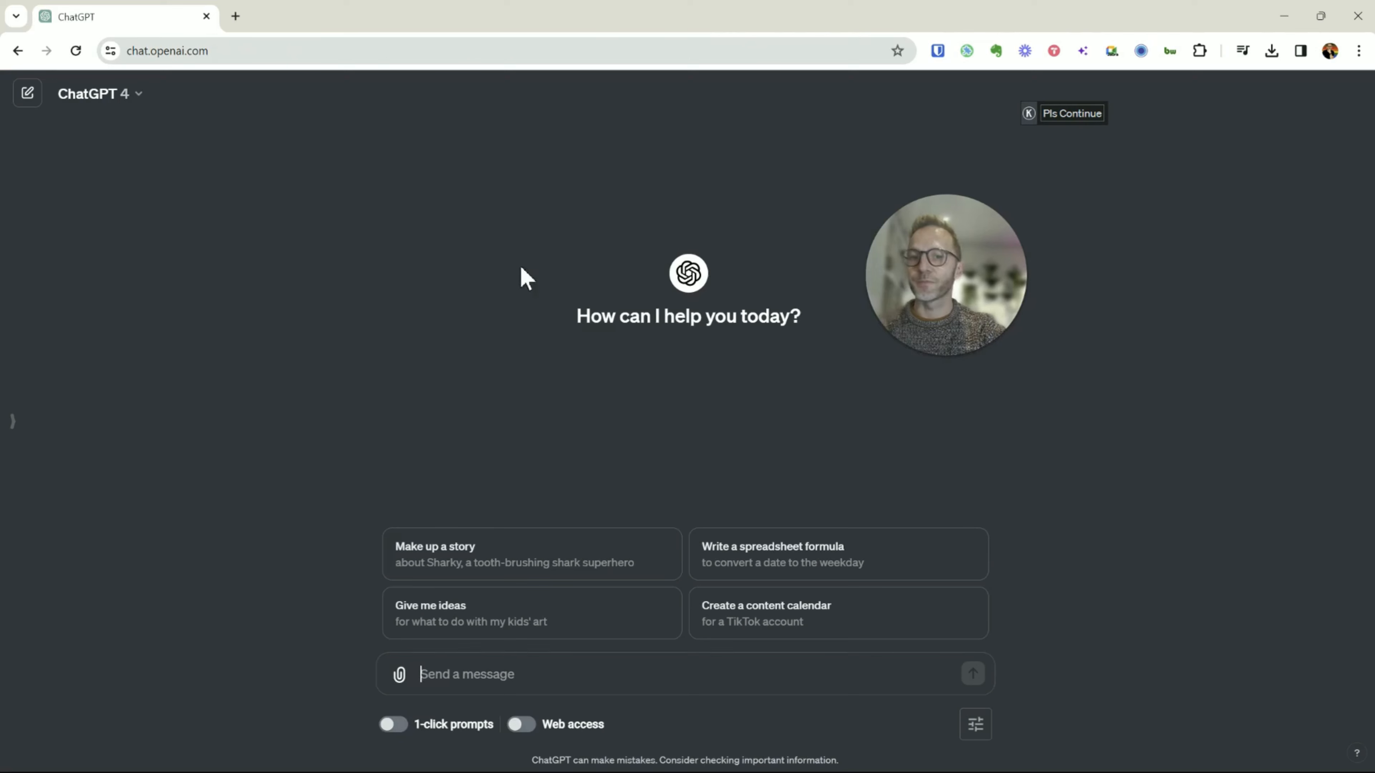
Step: In ChatGPT, ask for odata that limits Power Automate's Outlook "get events" action to events happening today, and copy the returned code
{"action": "left_click", "coordinate": [495, 673]}
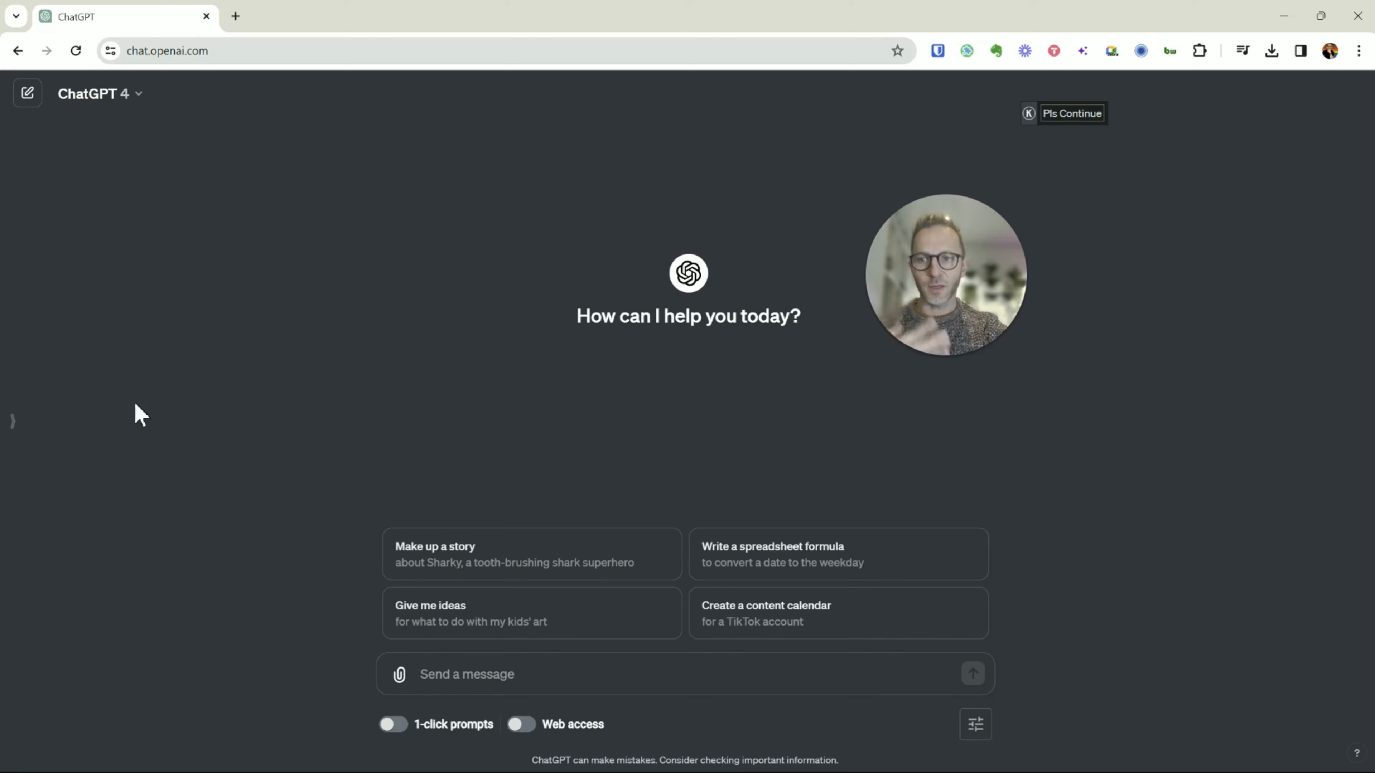
{"action": "type", "text": "in power automate I have a \"get events\" from outlook action. I want to write odata to make sure that I only filter events that are happening today, can you write this ?"}
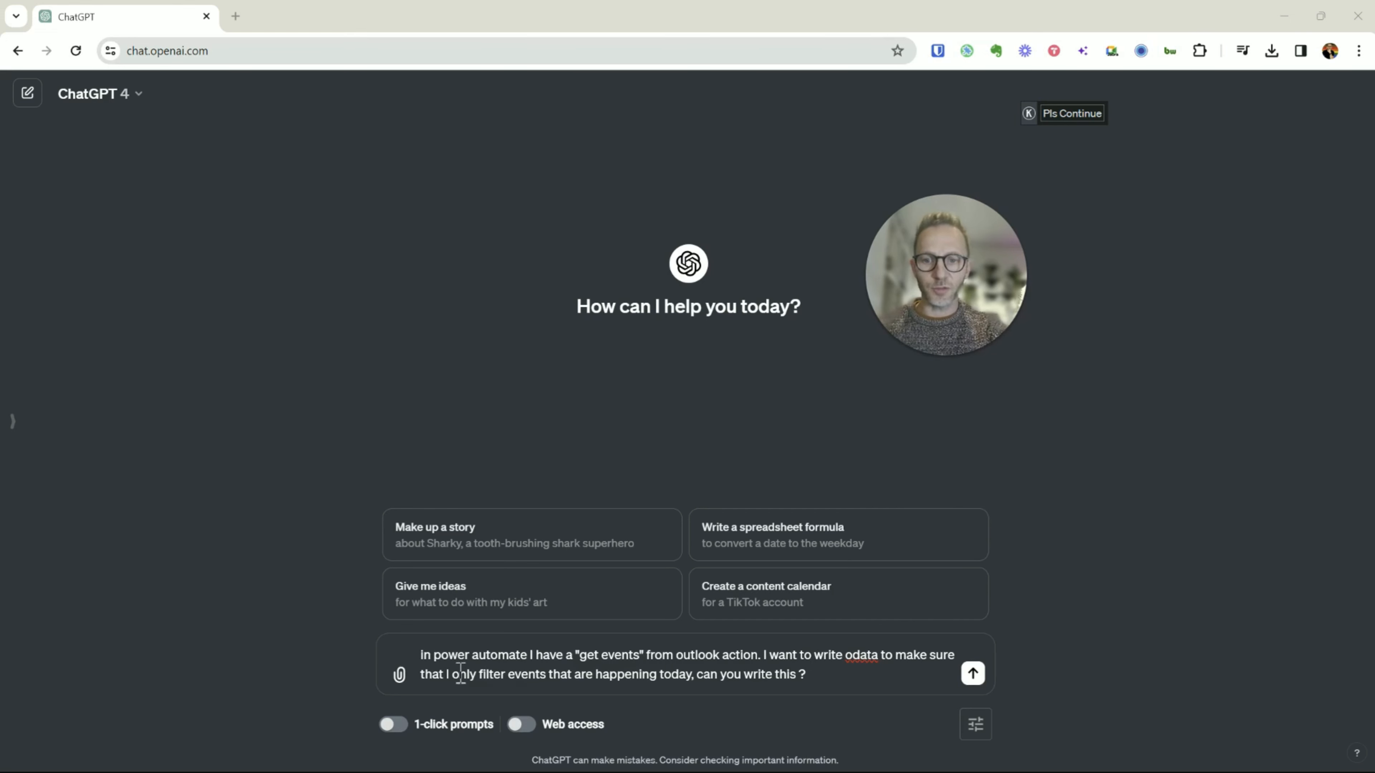
{"action": "left_click", "coordinate": [973, 675]}
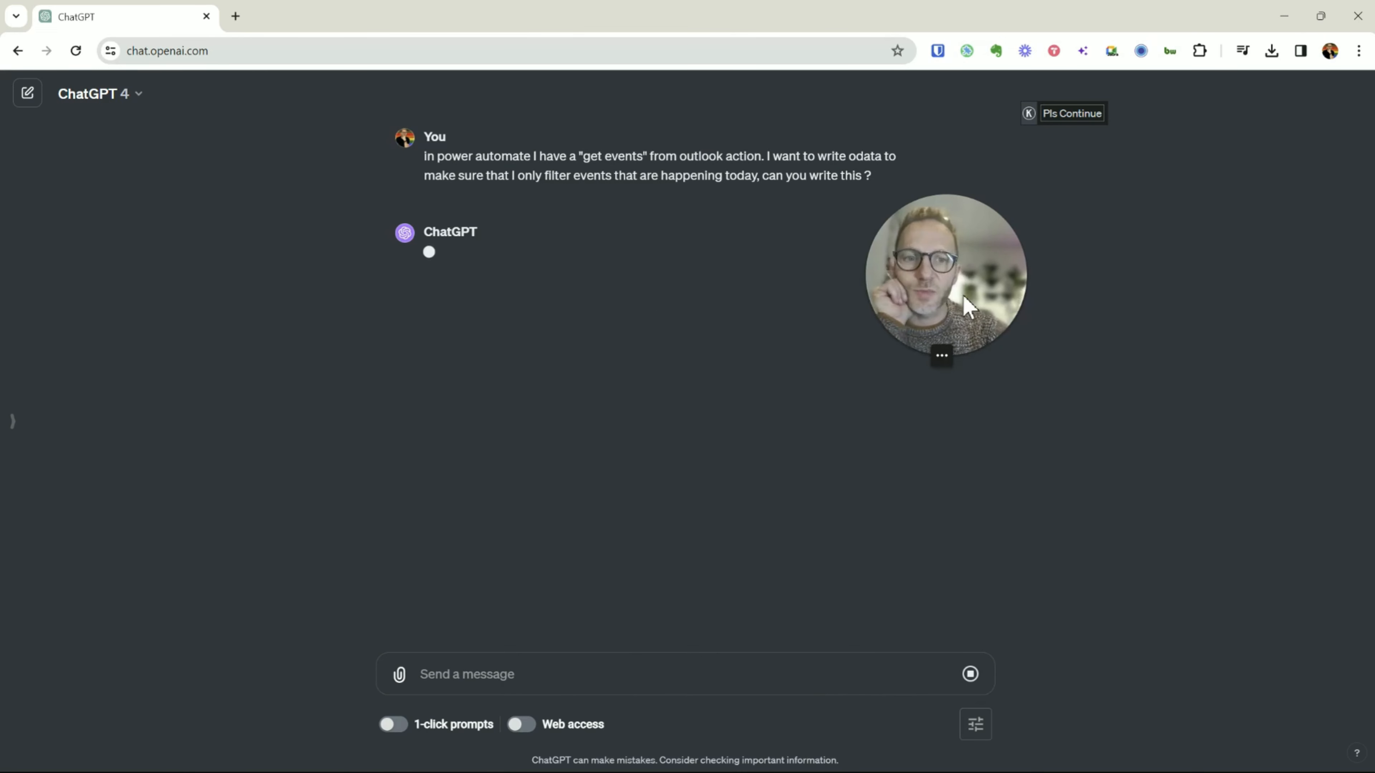
{"action": "left_click_drag", "start_coordinate": [966, 301], "coordinate": [1192, 416]}
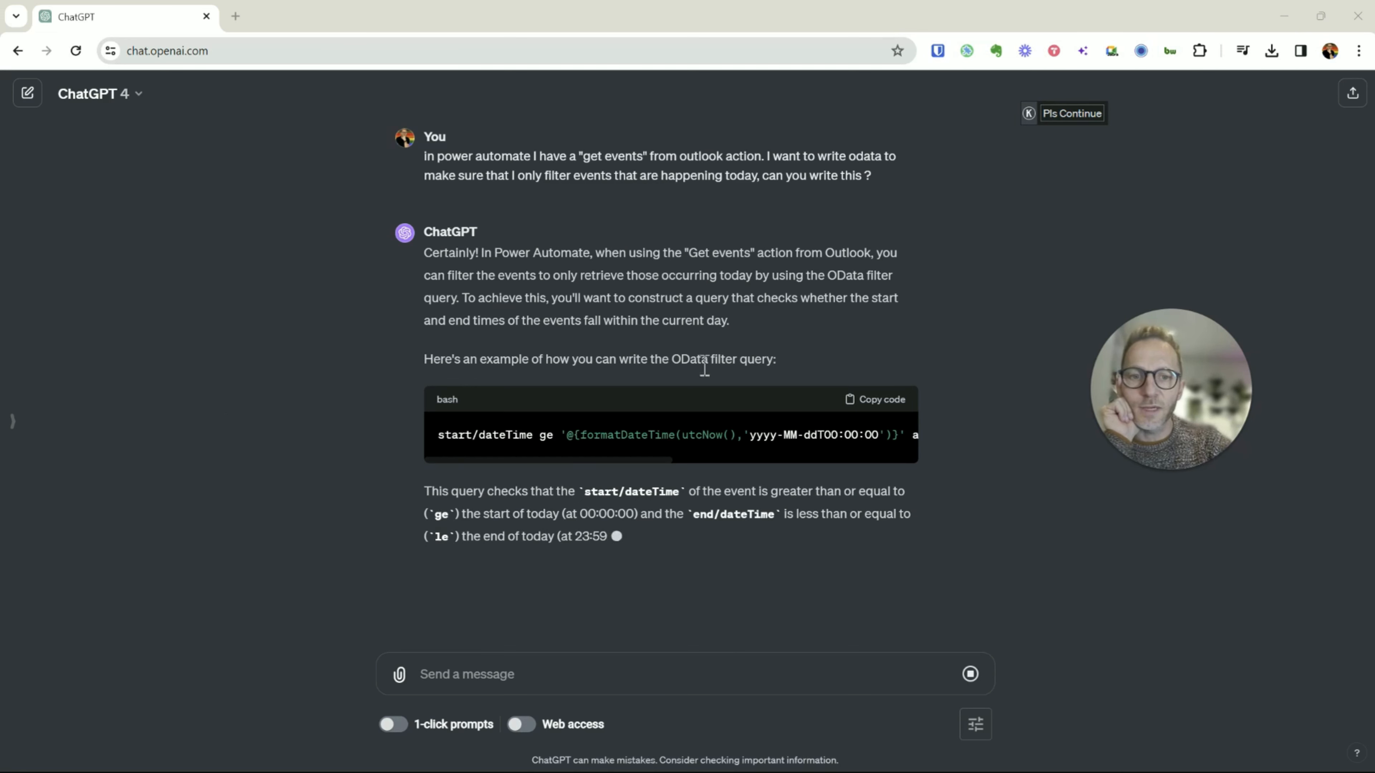
{"action": "left_click", "coordinate": [879, 405]}
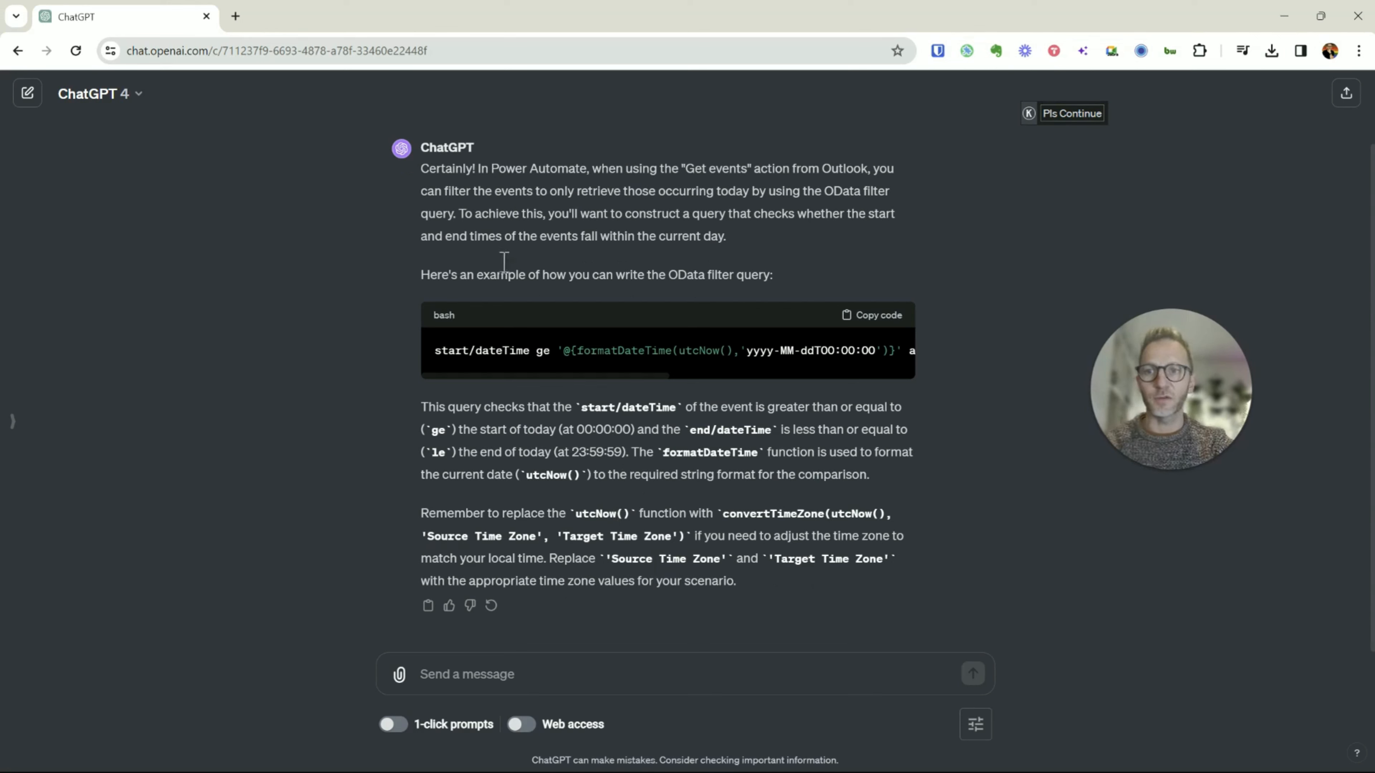
Step: Back in Power Automate, replace the Filter Query of Get events with the copied start/dateTime and end/dateTime filter, checking its formatDateTime expression against ChatGPT
{"action": "key", "text": "alt+Tab"}
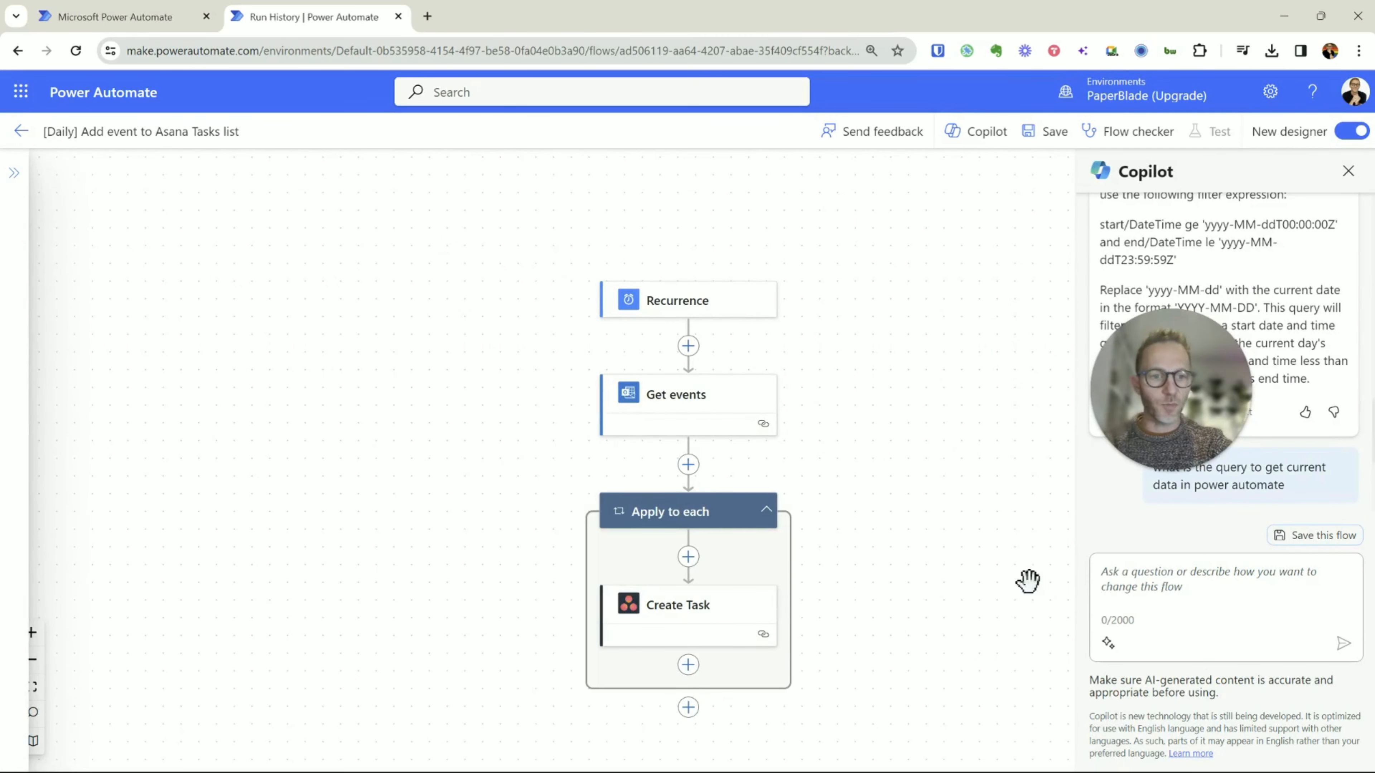
{"action": "left_click", "coordinate": [676, 401]}
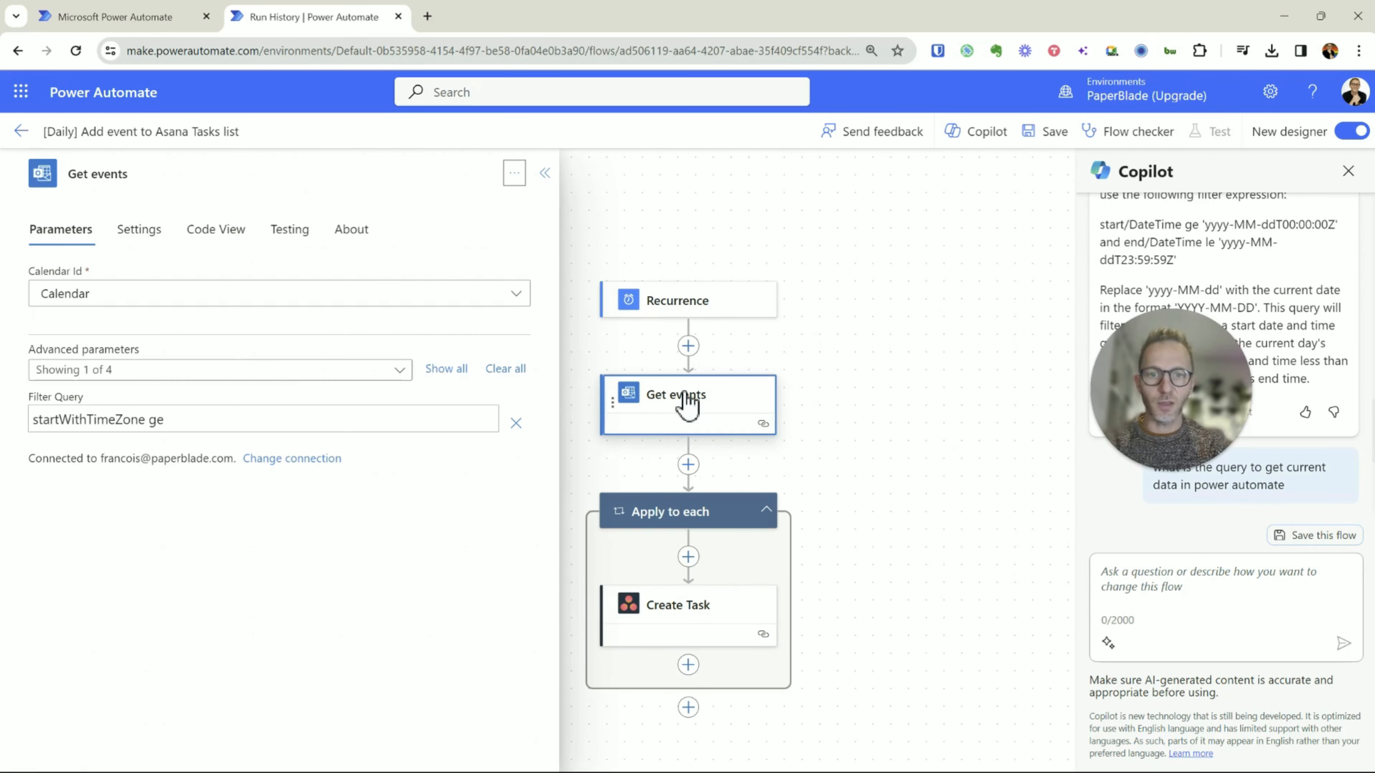
{"action": "left_click", "coordinate": [368, 418]}
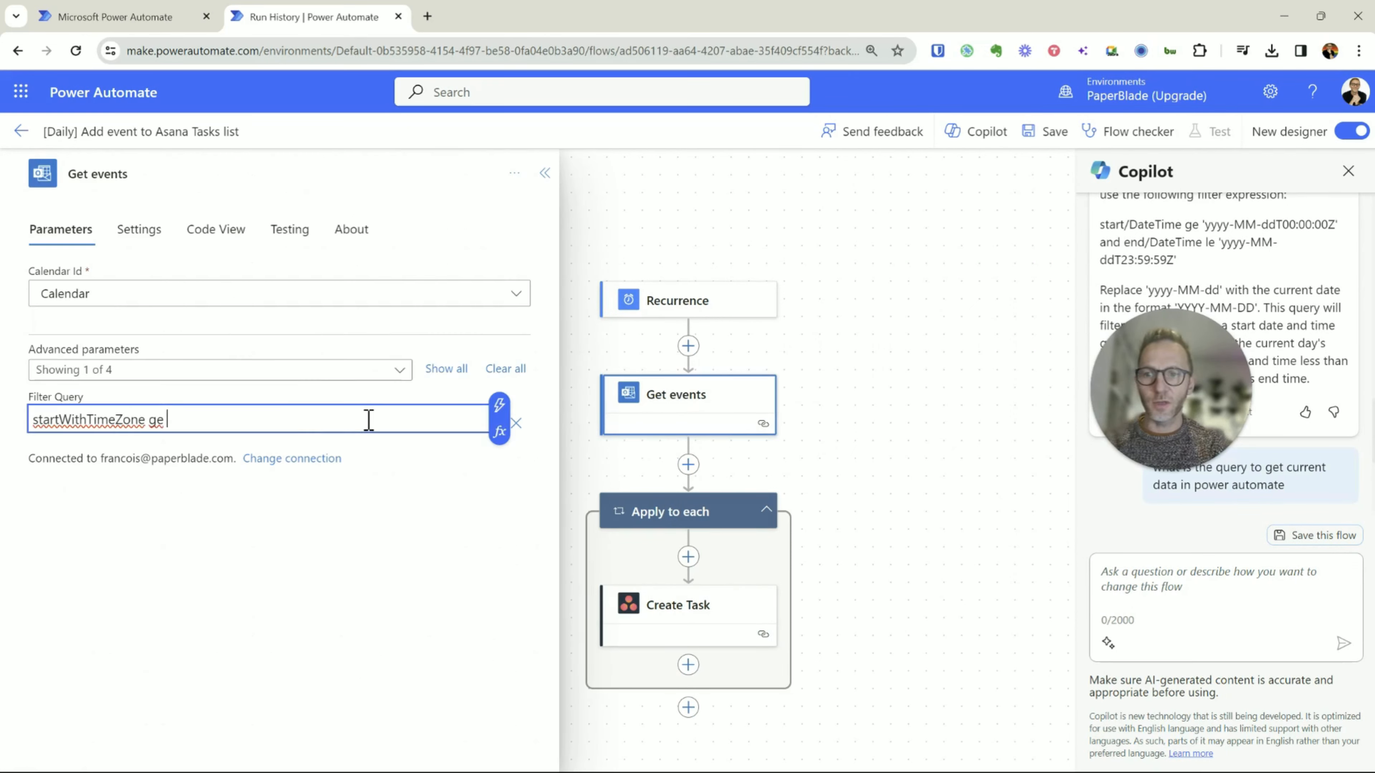
{"action": "key", "text": "ctrl+a"}
{"action": "key", "text": "BackSpace"}
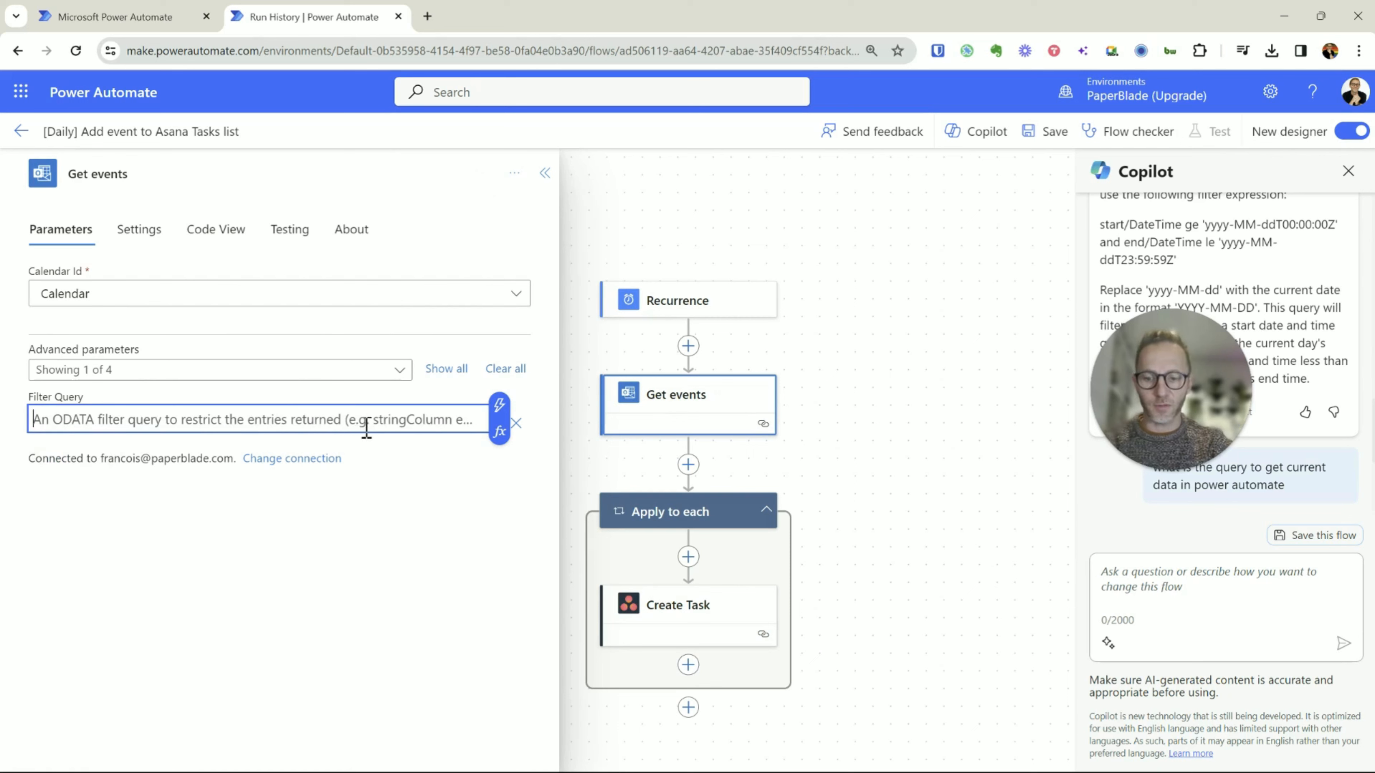
{"action": "key", "text": "super+v"}
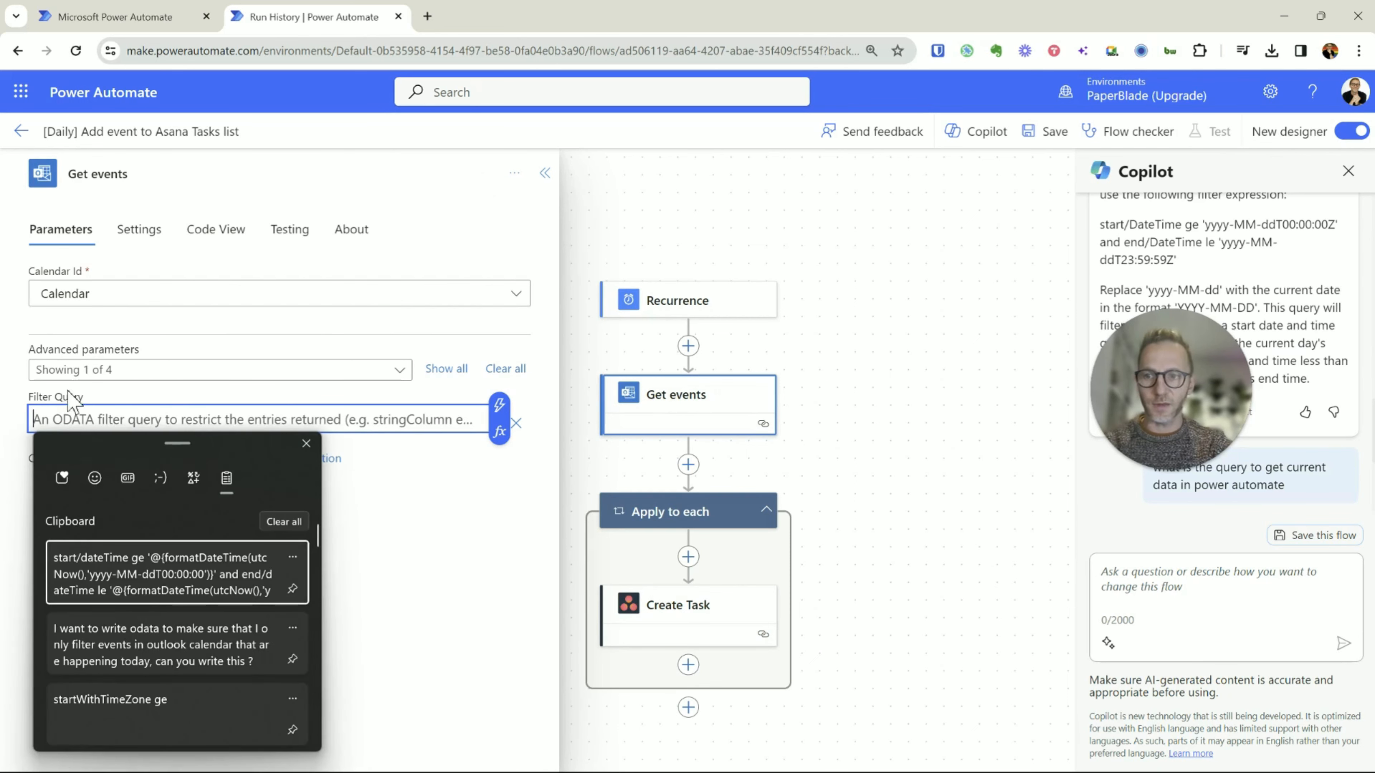
{"action": "left_click", "coordinate": [151, 579]}
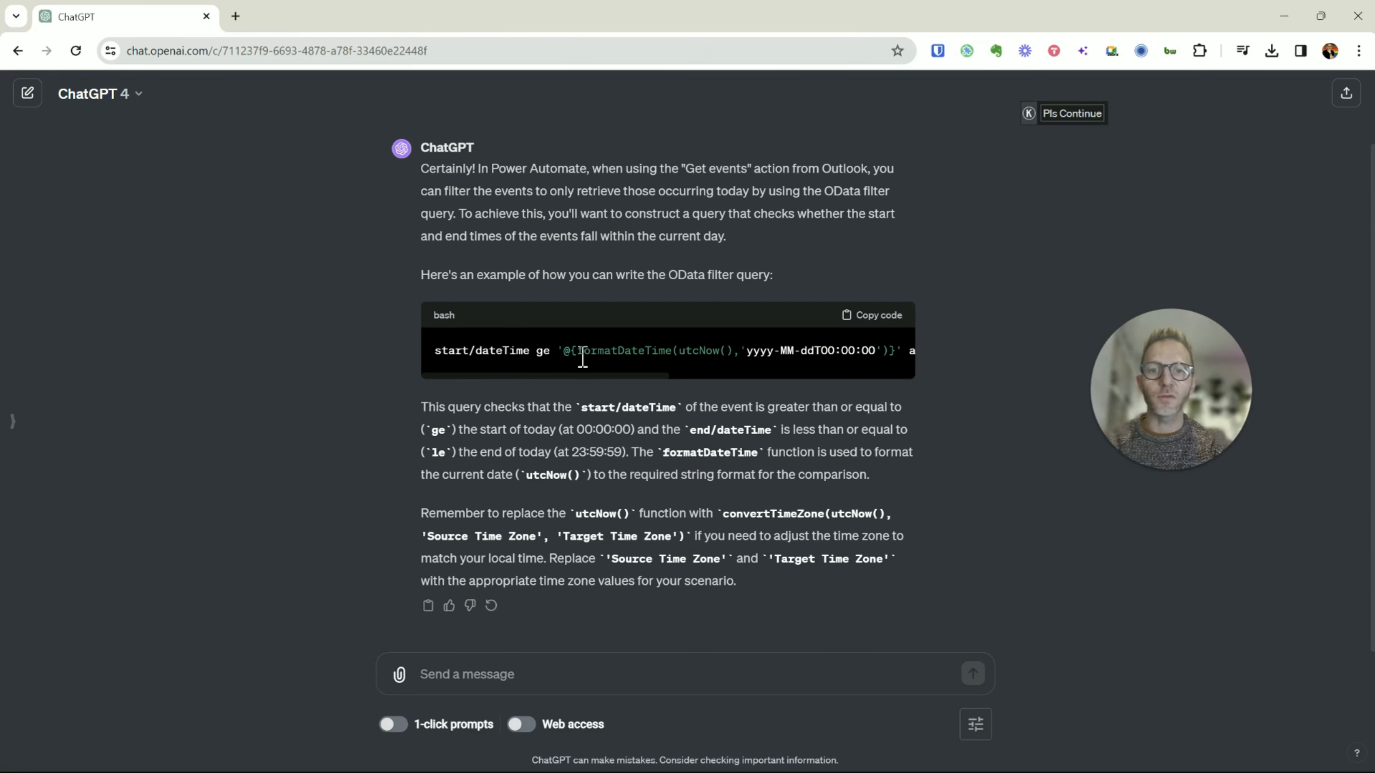
{"action": "left_click_drag", "start_coordinate": [560, 356], "coordinate": [829, 355]}
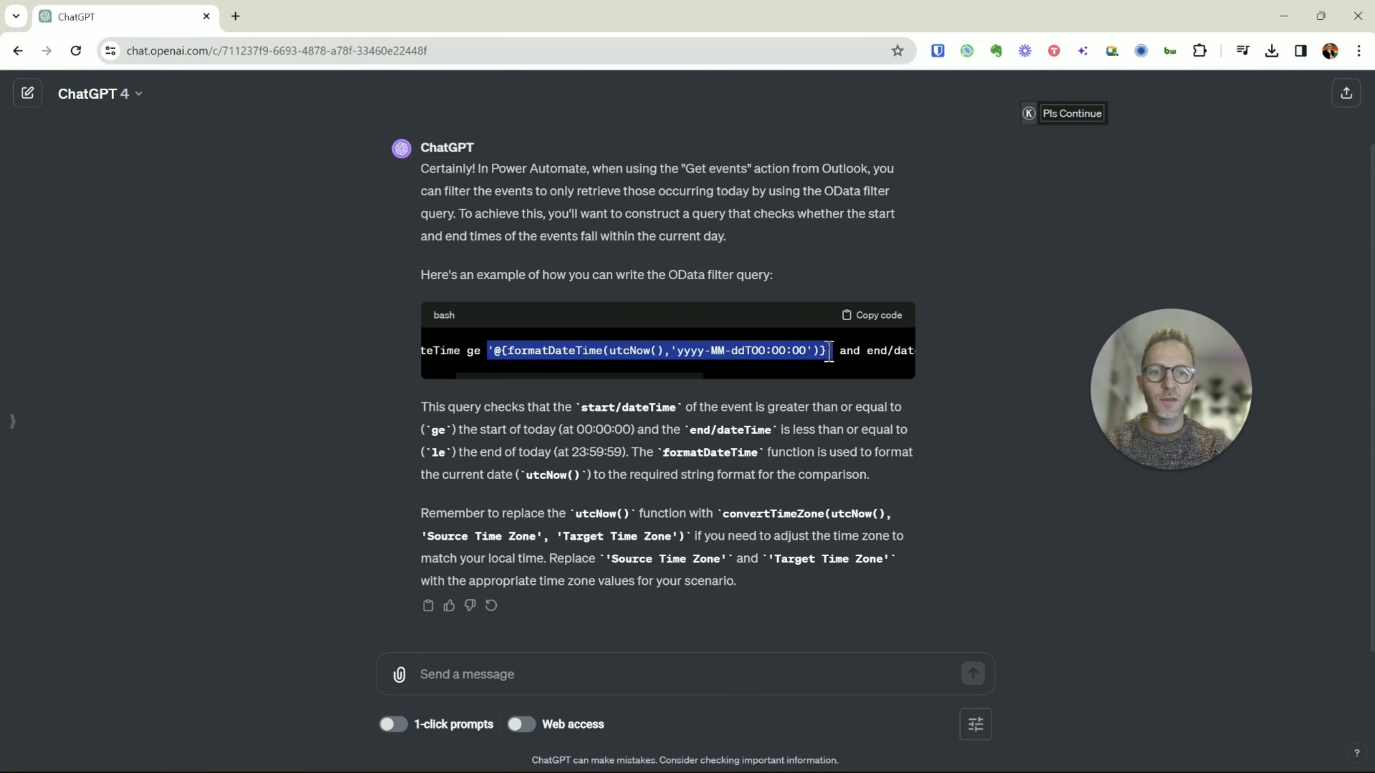
{"action": "key", "text": "alt+Tab"}
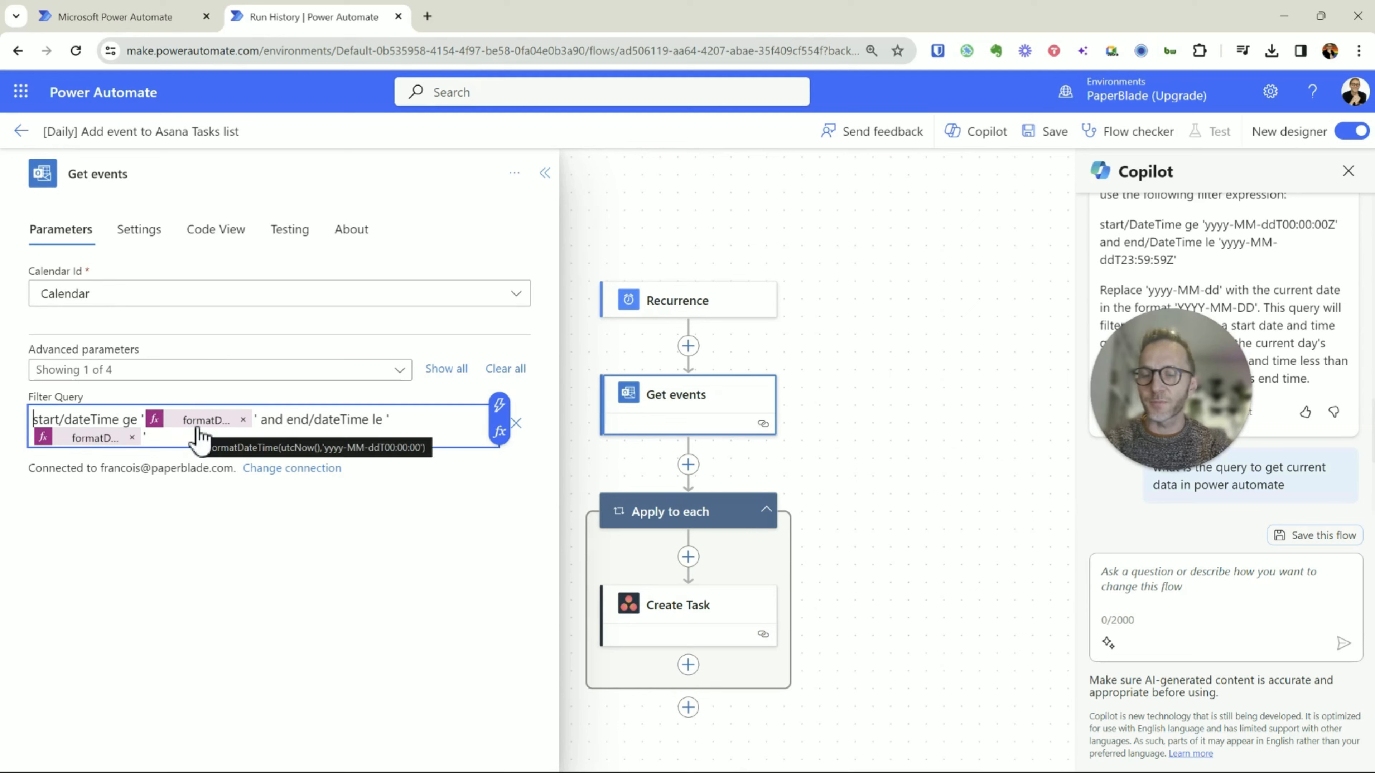
Step: Save the flow, test it automatically with a recently used trigger, and check the My Tasks and Events list in Asana
{"action": "left_click", "coordinate": [1047, 133]}
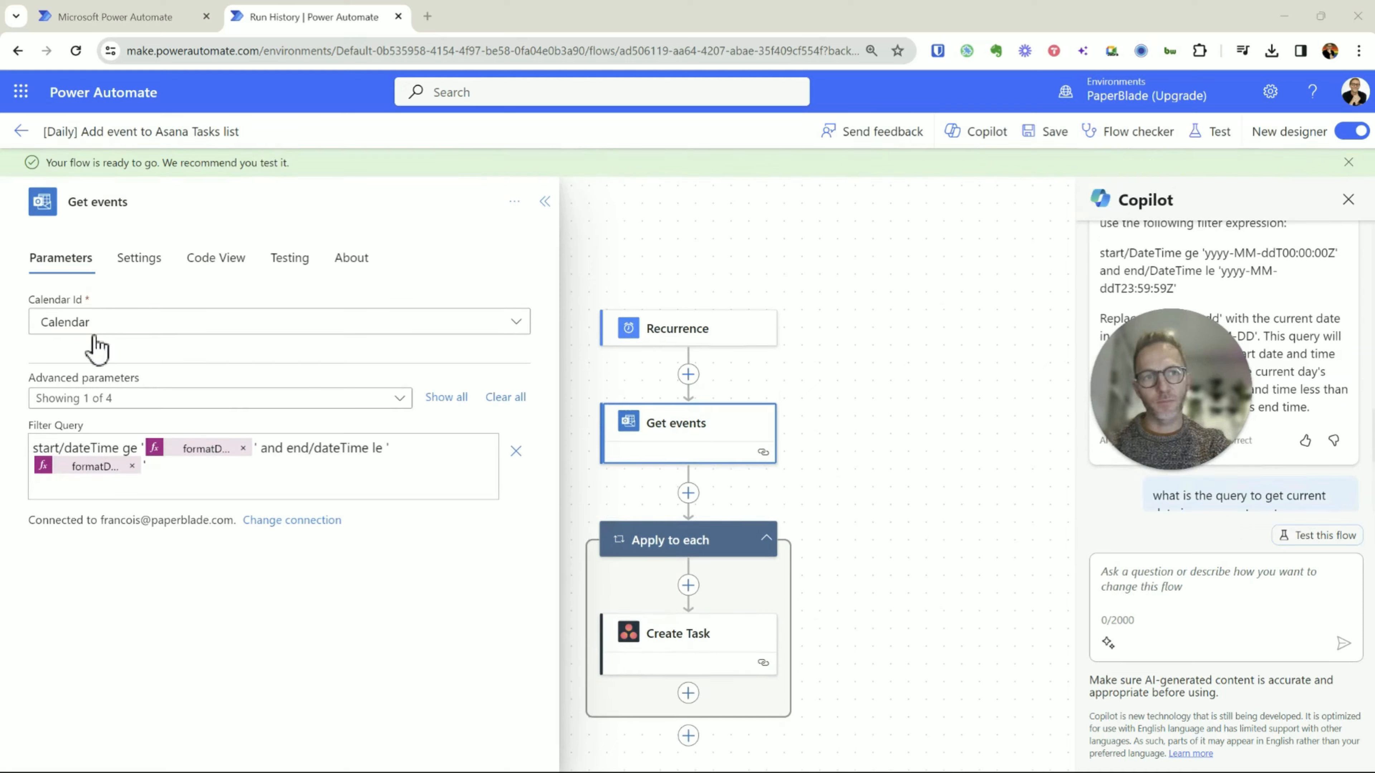
{"action": "left_click", "coordinate": [1228, 135]}
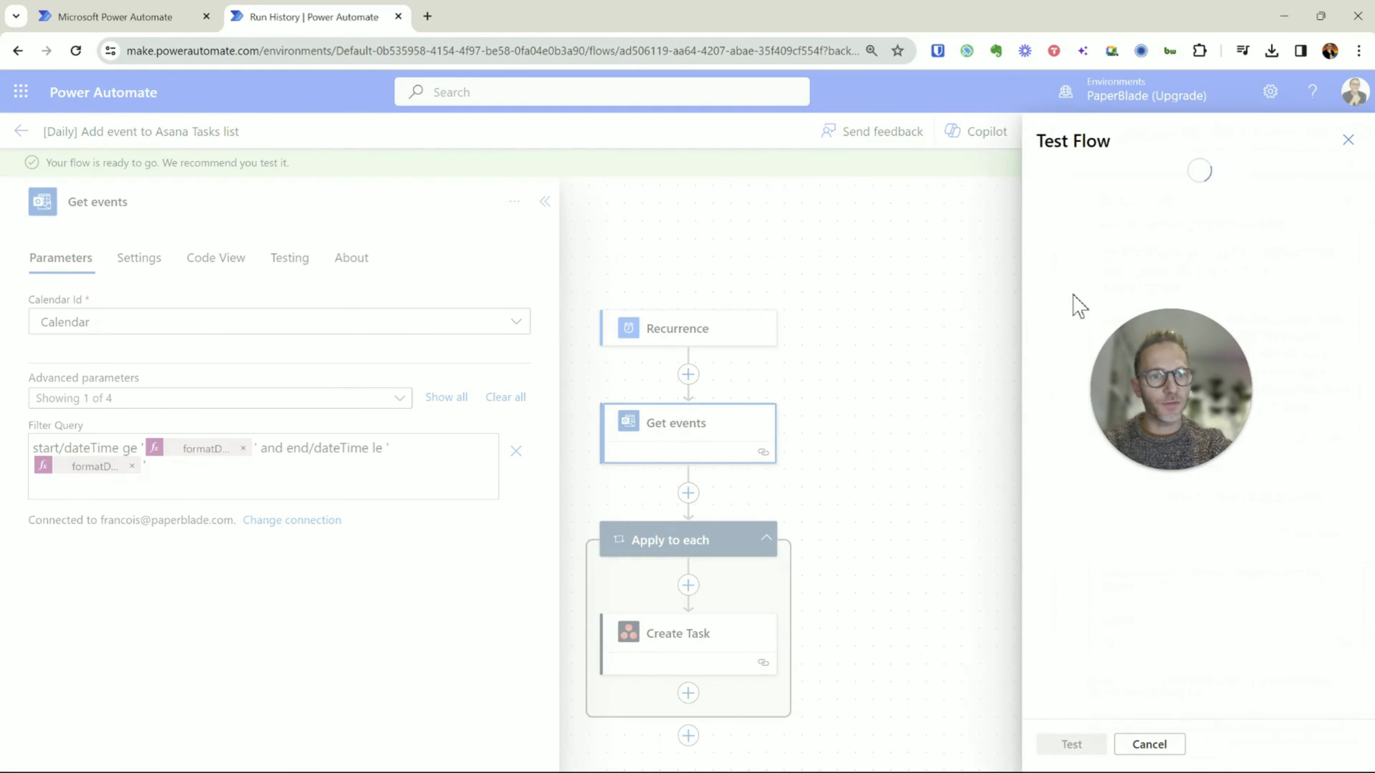
{"action": "left_click", "coordinate": [1076, 239]}
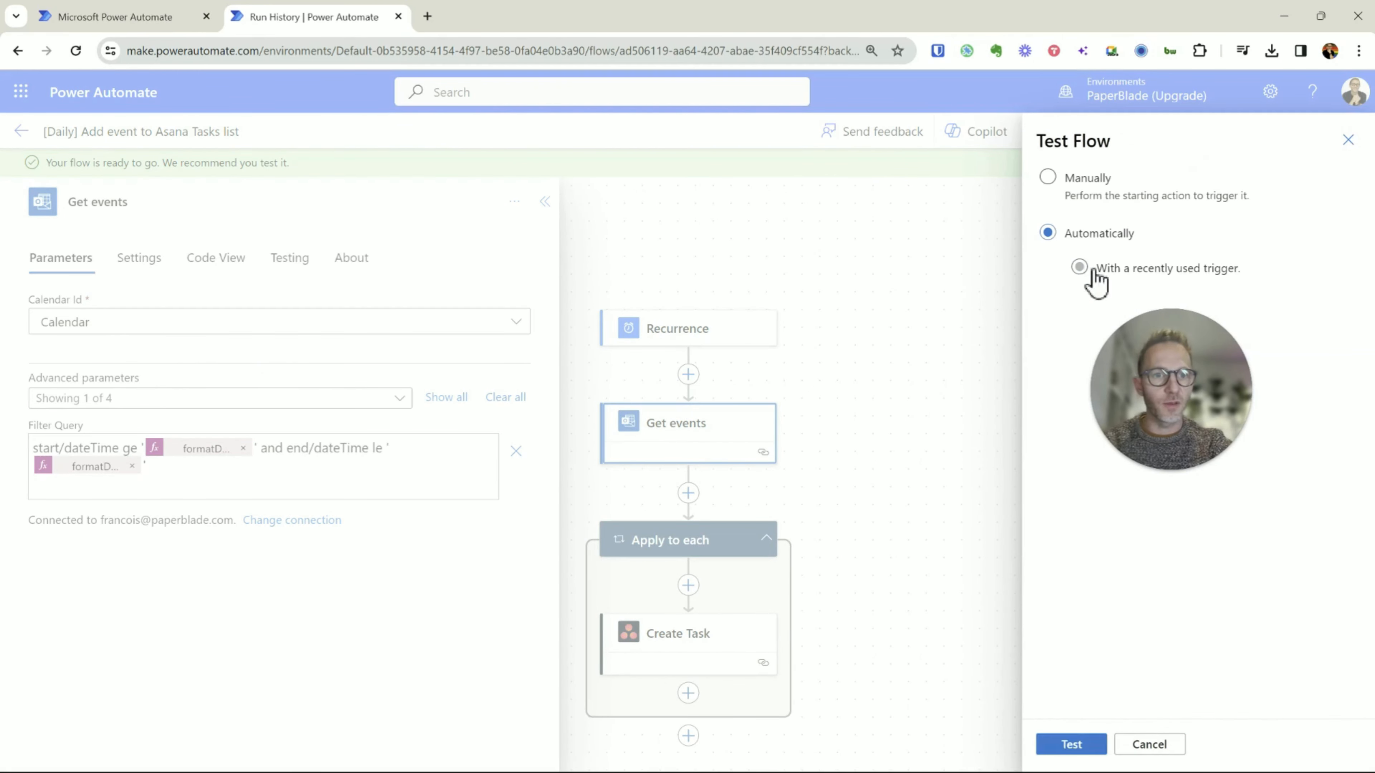
{"action": "left_click", "coordinate": [1081, 269]}
{"action": "left_click", "coordinate": [1077, 312]}
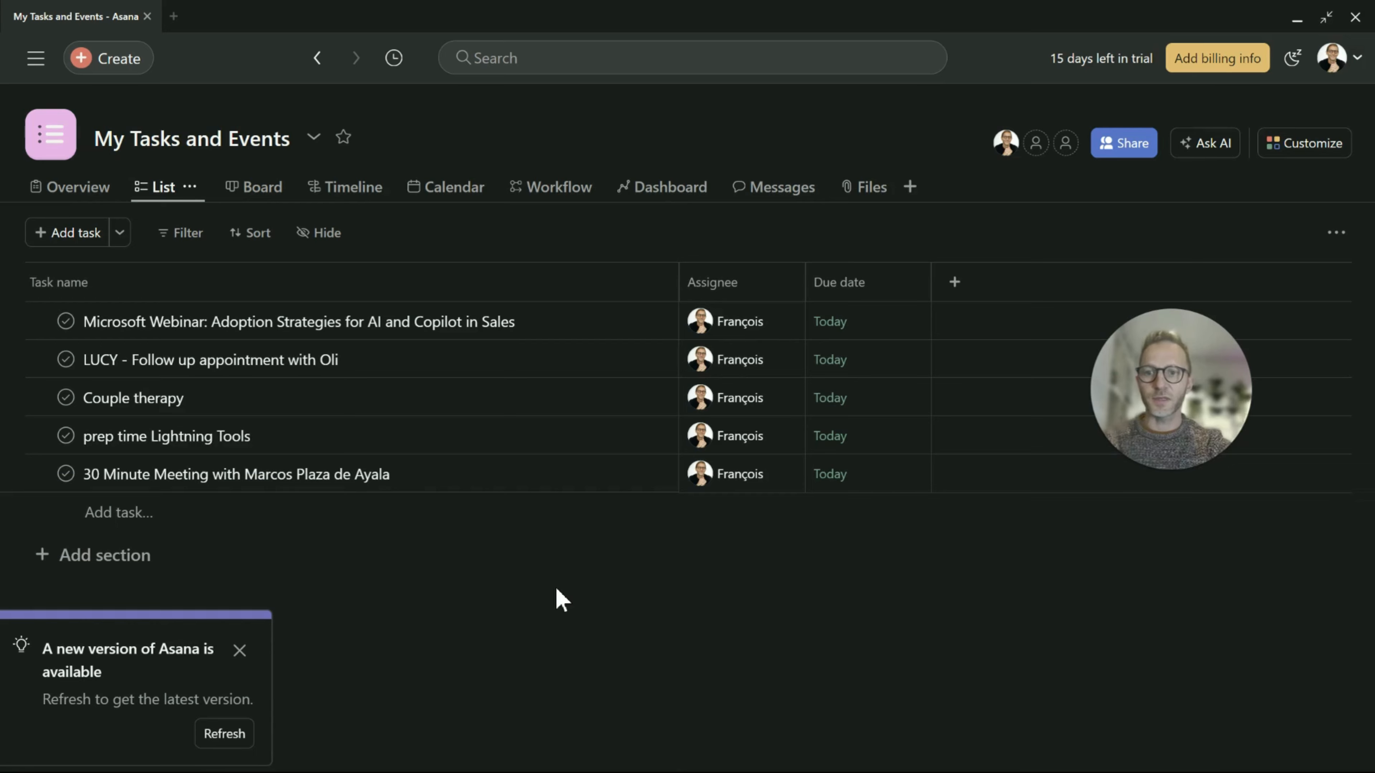
{"action": "key", "text": "alt+Tab"}
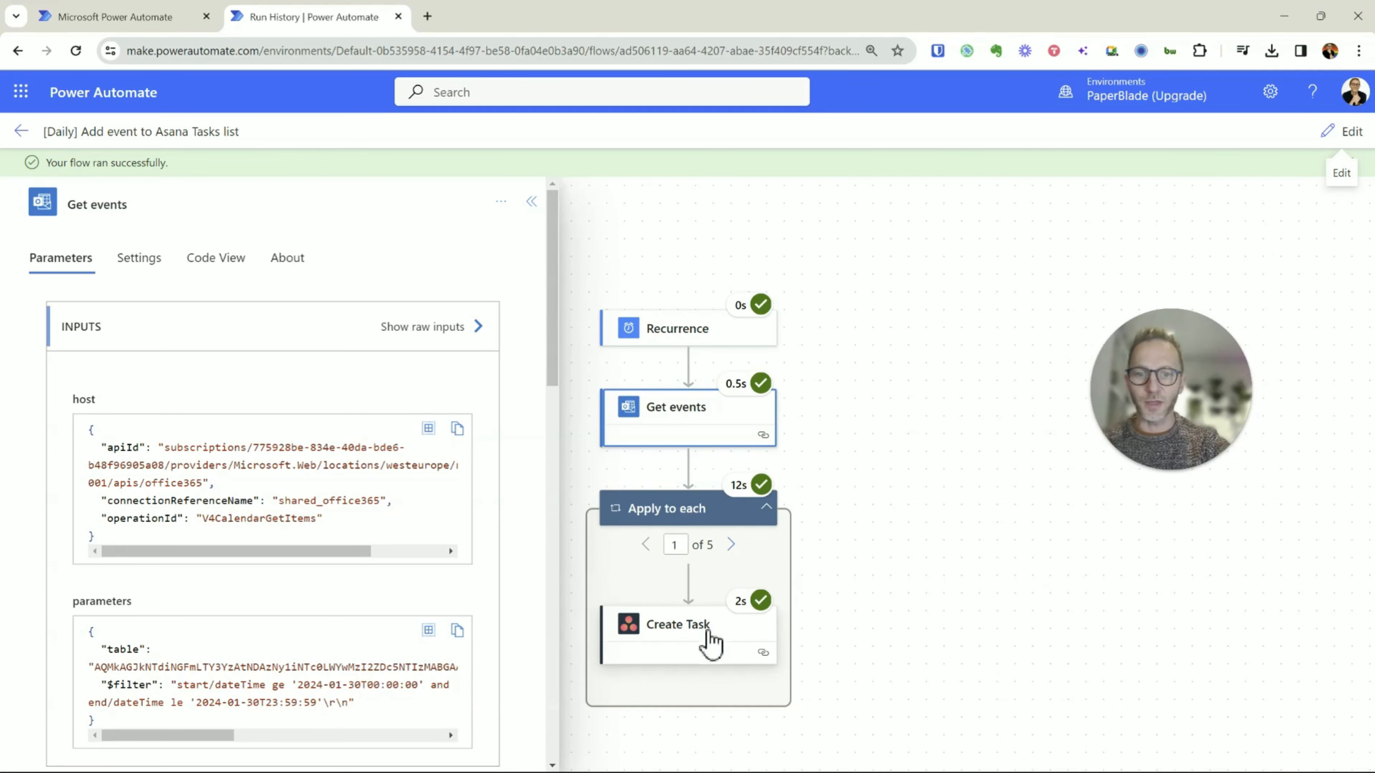